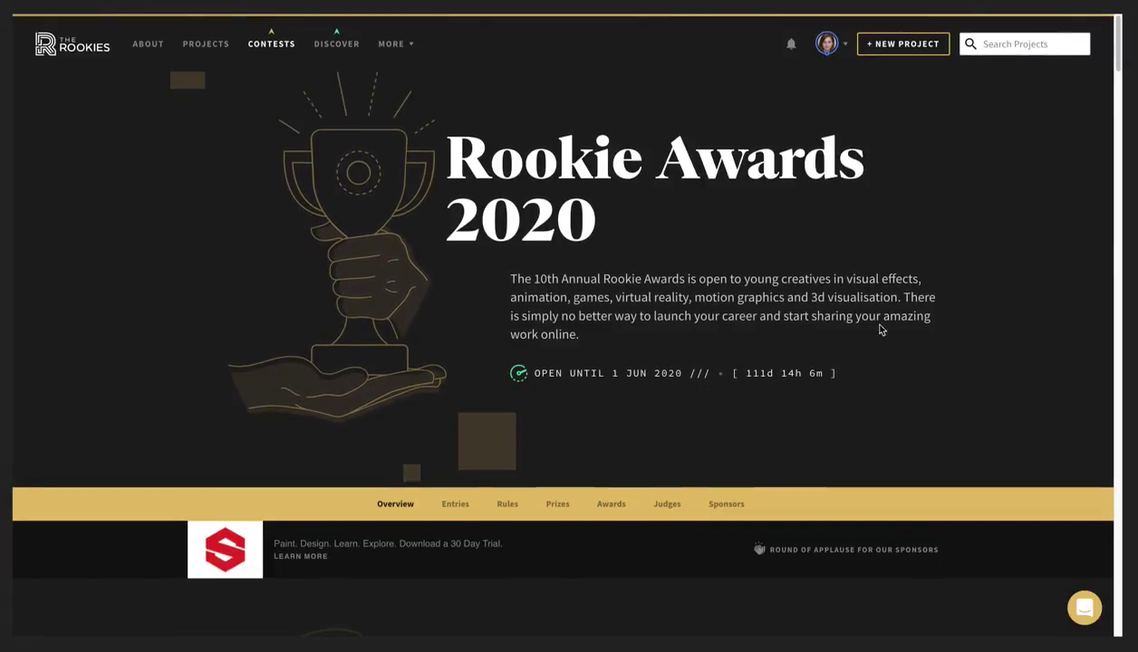
# Read the Rookie Awards 2020 contest overview, covering eligibility, important dates, tips and how to enter
pyautogui.scroll(-3, 898, 344)
pyautogui.scroll(3, 898, 344)
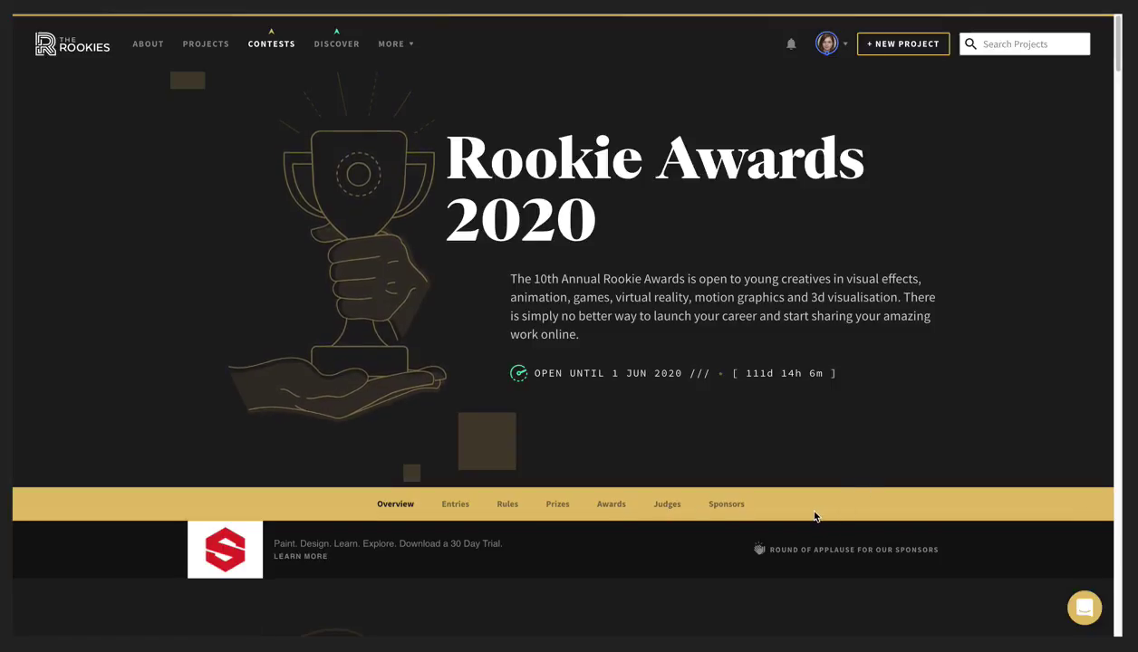
pyautogui.scroll(-5, 813, 516)
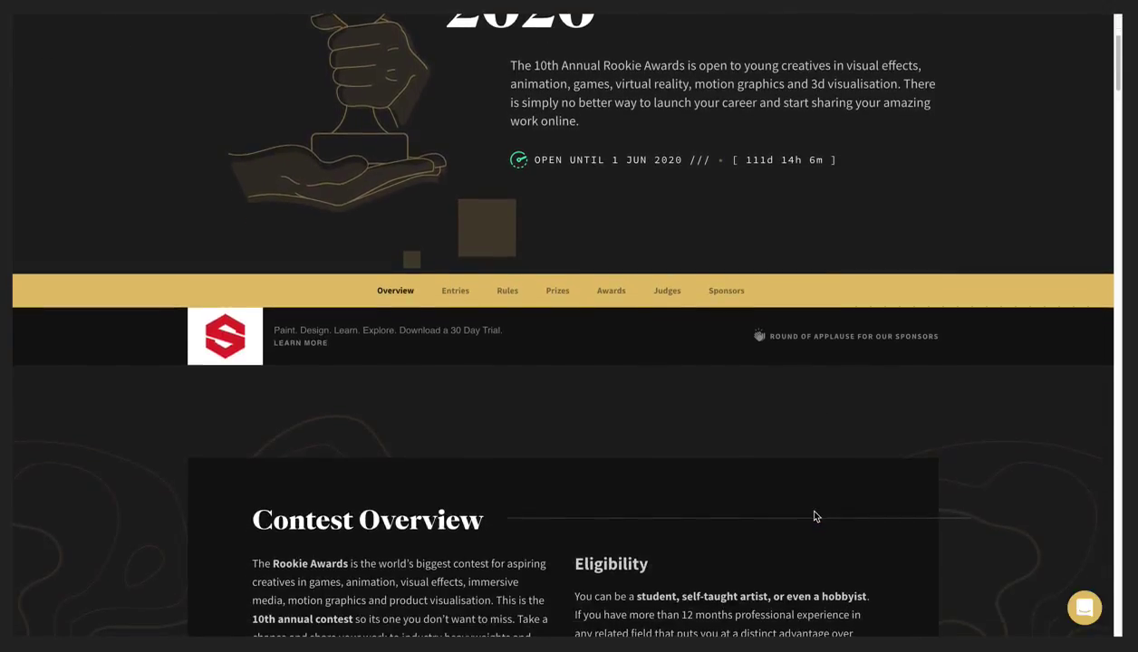
pyautogui.scroll(-2, 813, 517)
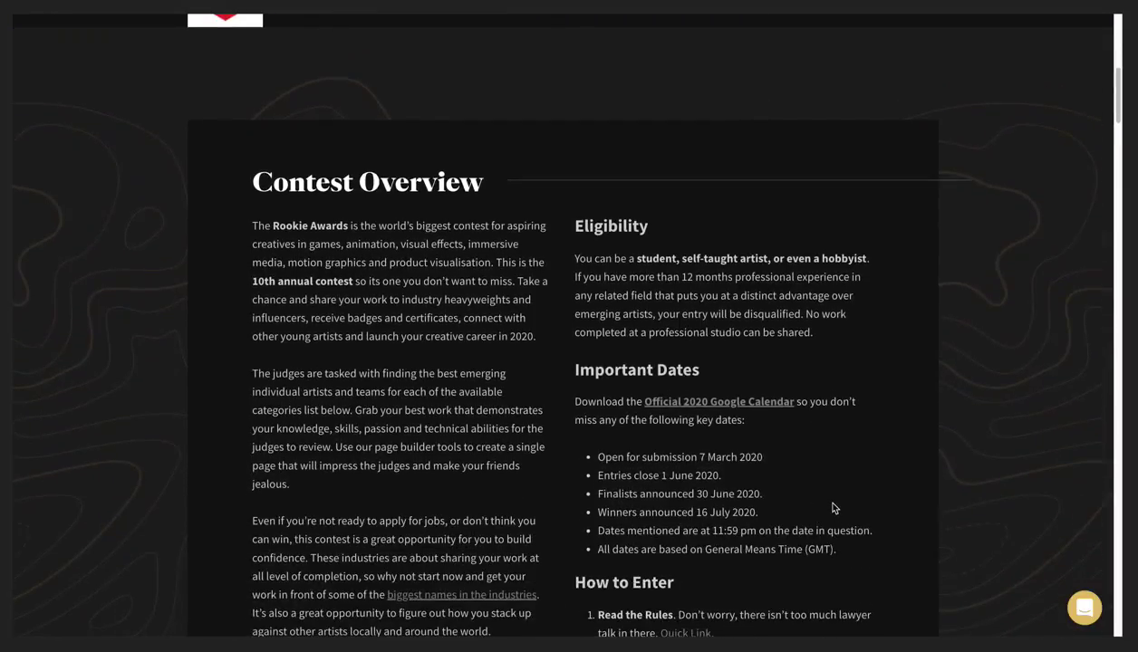
pyautogui.scroll(-1, 833, 507)
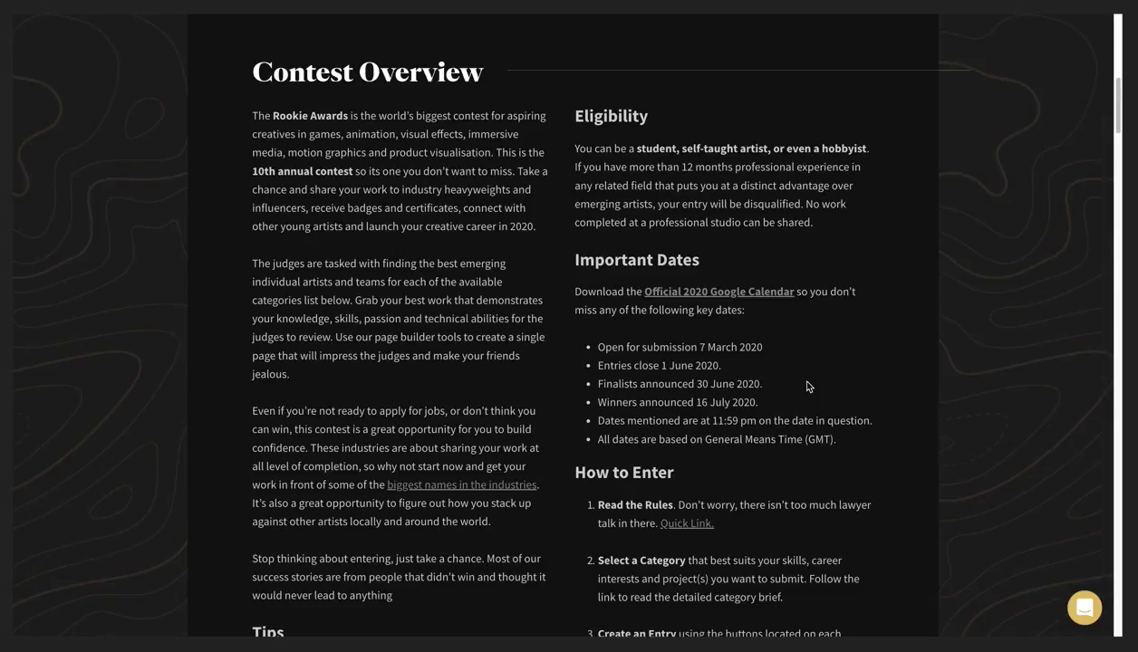
pyautogui.scroll(-3, 840, 379)
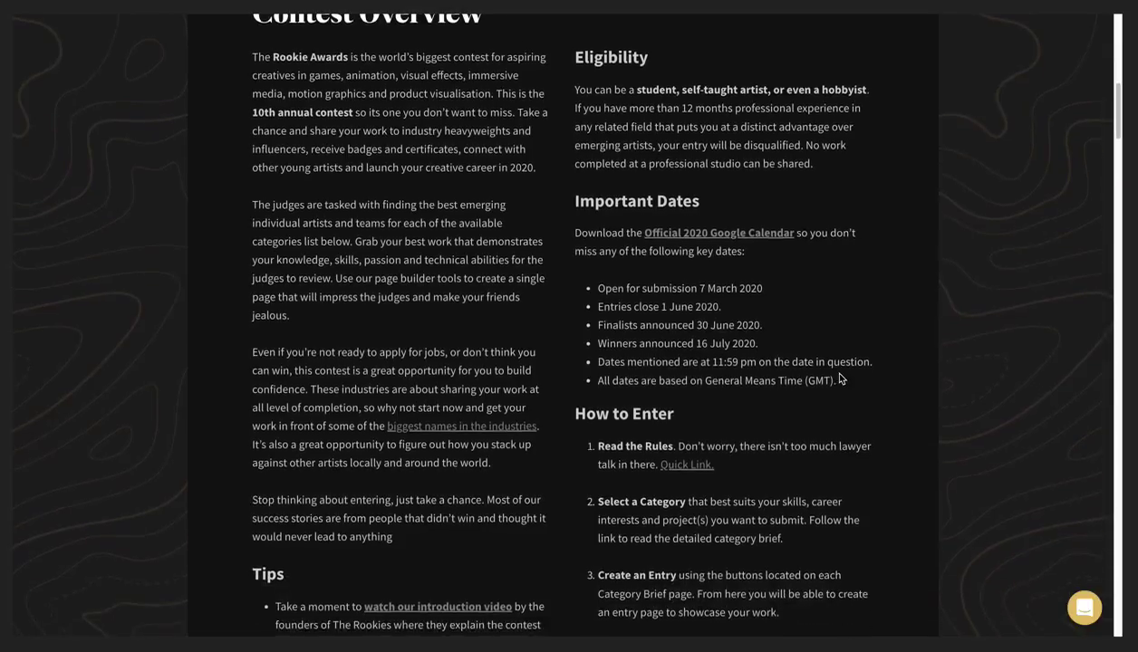
pyautogui.scroll(-1, 840, 379)
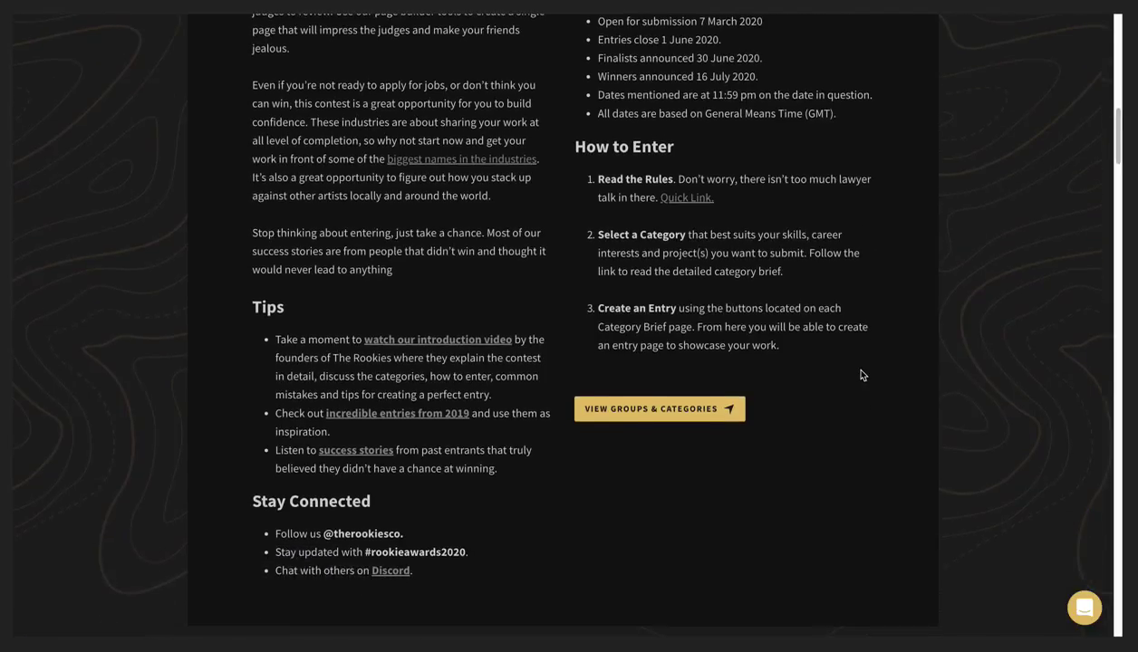
pyautogui.scroll(2, 861, 374)
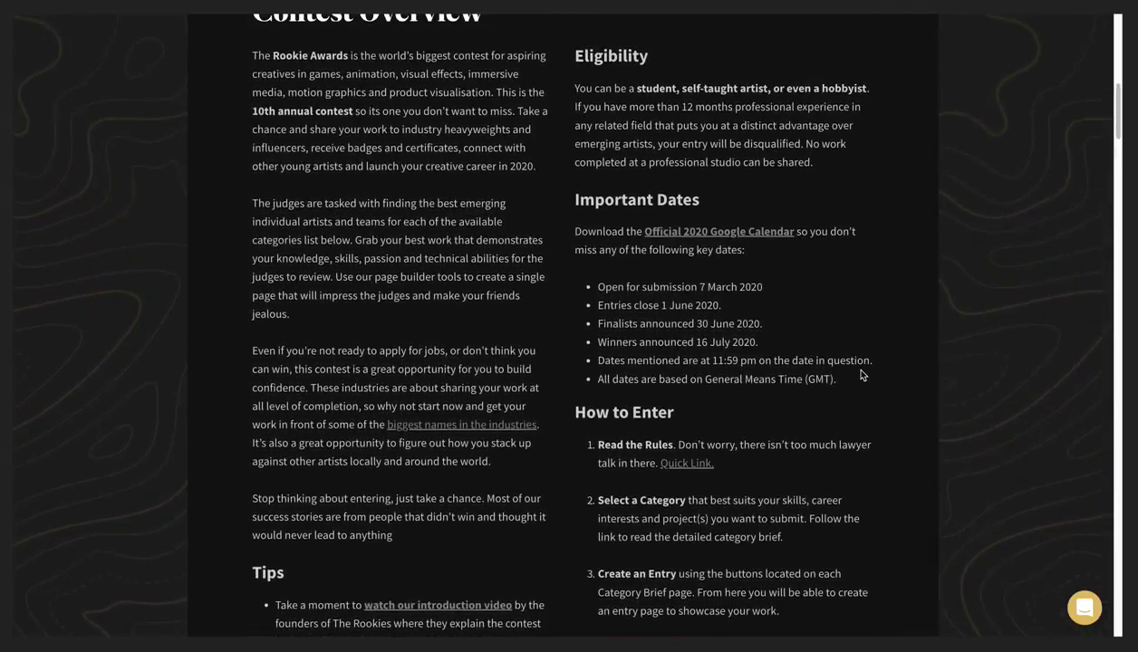
pyautogui.scroll(-2, 861, 376)
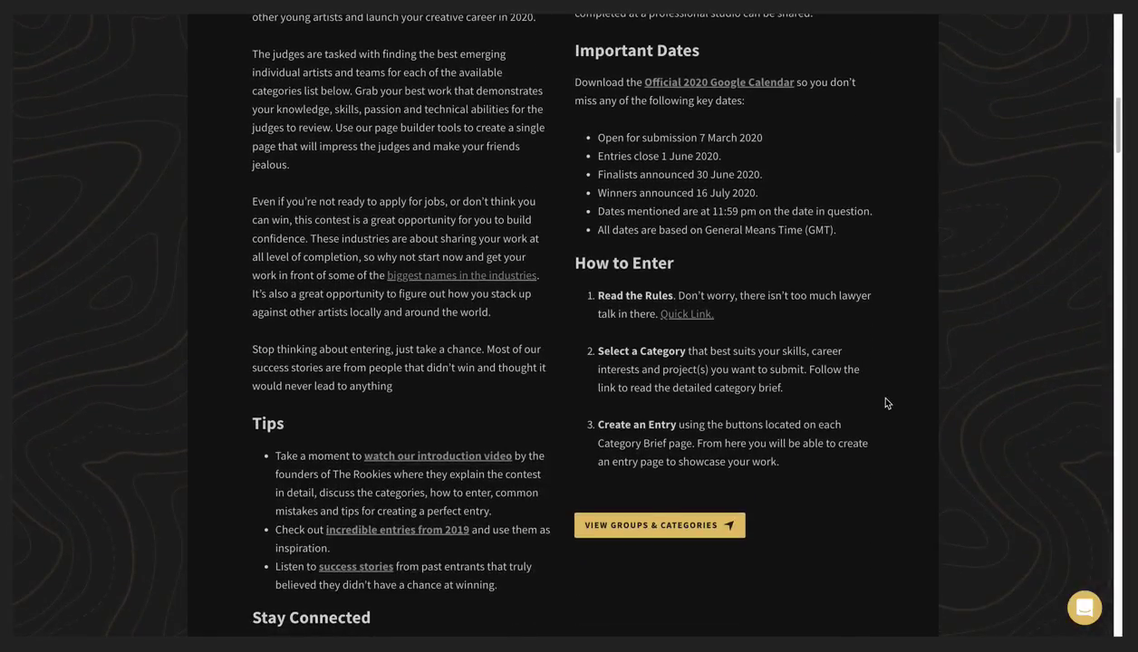
# Skim all the contest groups from Rookie of the Year to Specialty, and return to Rookie of the Year
pyautogui.scroll(-1, 888, 401)
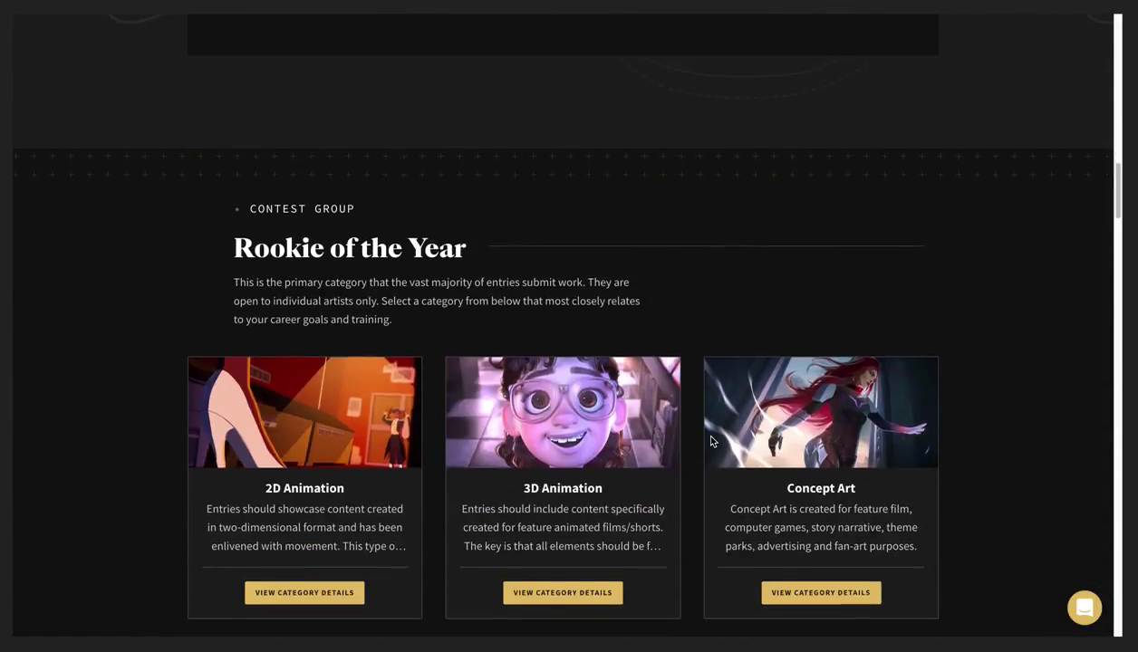
pyautogui.scroll(-3, 923, 437)
pyautogui.scroll(-10, 920, 435)
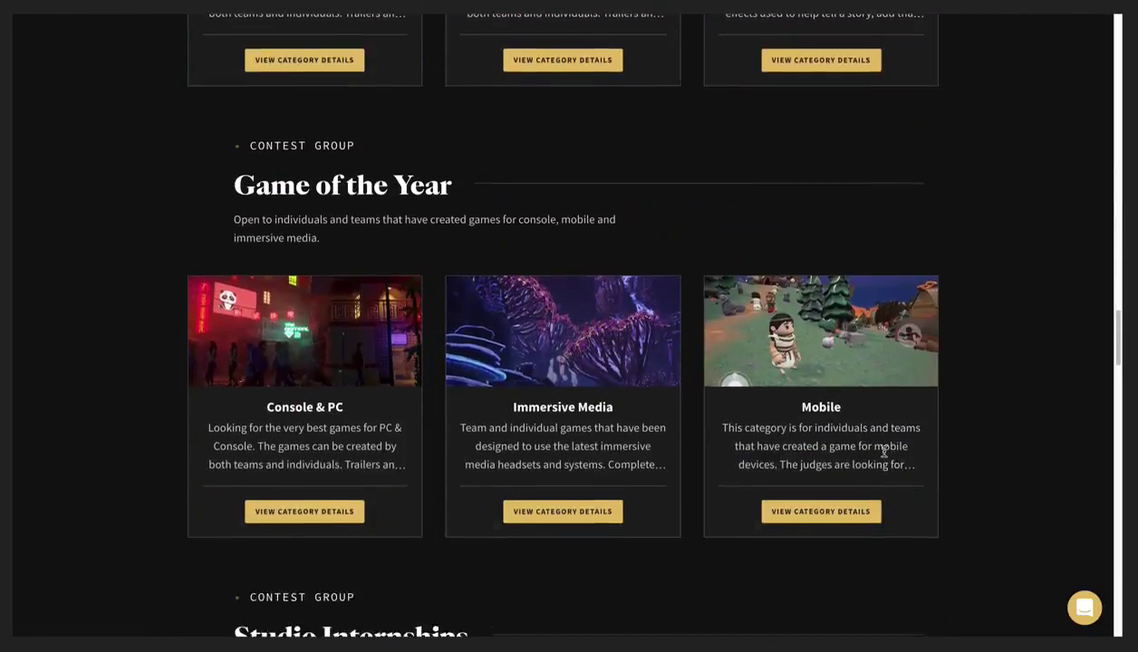
pyautogui.scroll(-15, 886, 456)
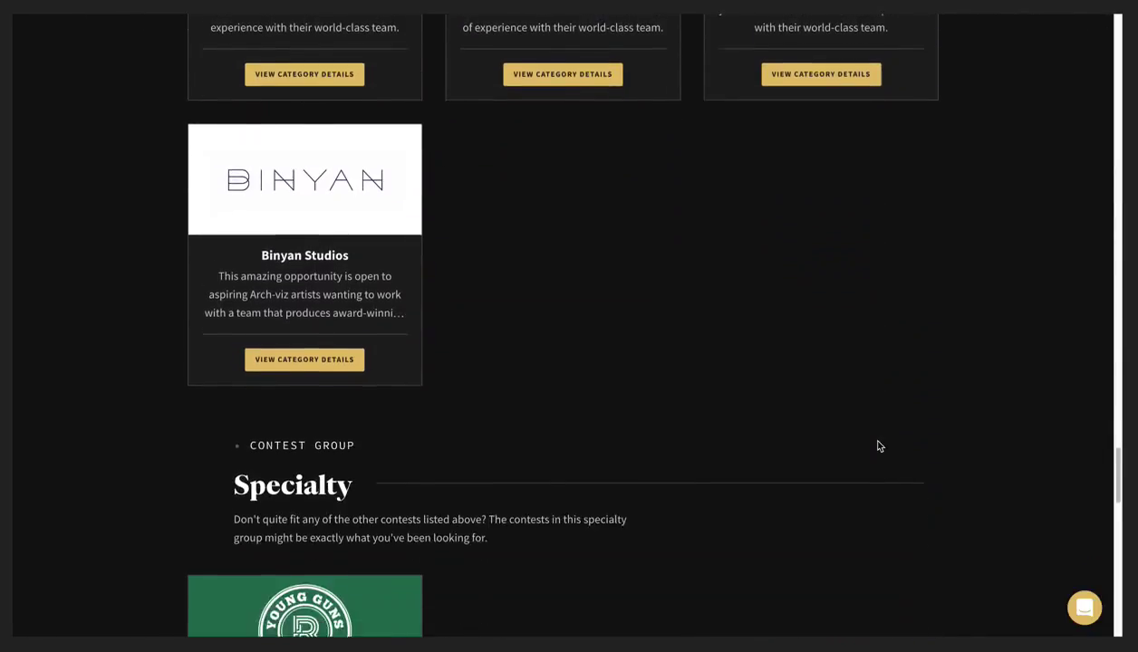
pyautogui.scroll(-3, 877, 446)
pyautogui.scroll(12, 877, 446)
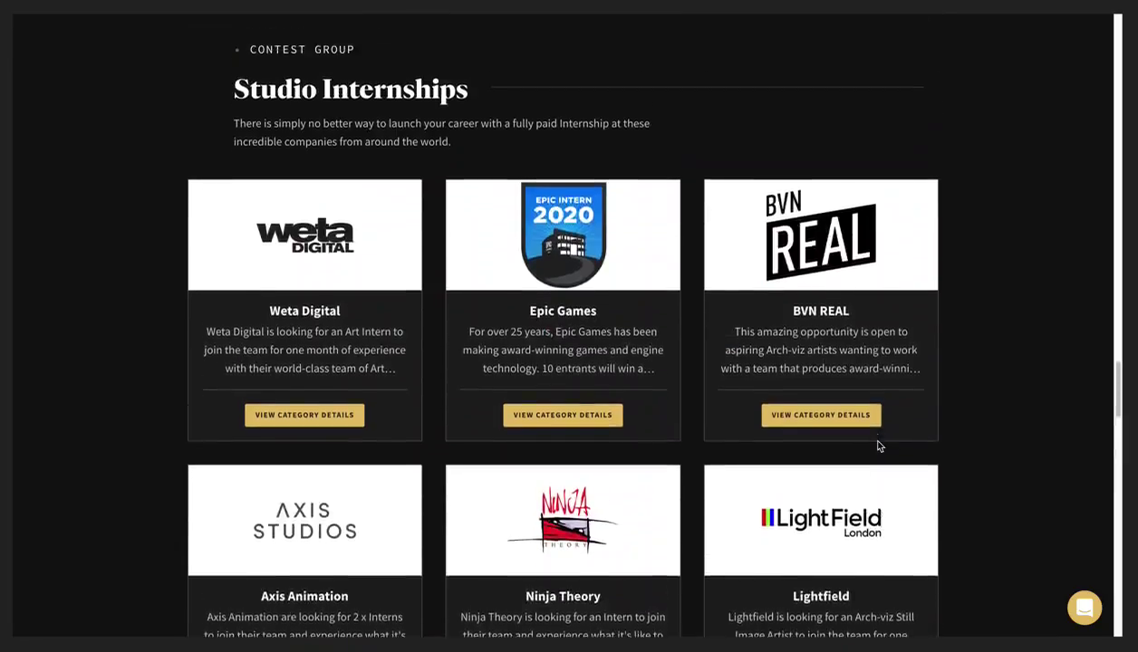
pyautogui.scroll(20, 877, 446)
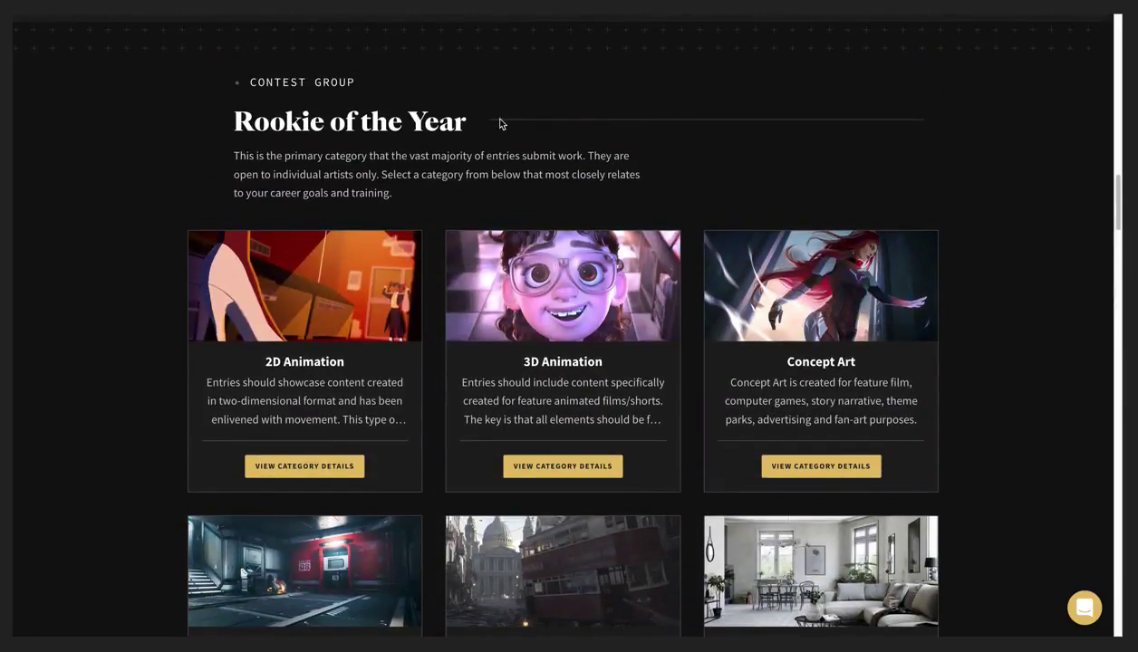
# Examine the individual-artist categories in the Rookie of the Year group, from 2D Animation to Product Design
pyautogui.click(503, 126)
pyautogui.scroll(-1, 967, 364)
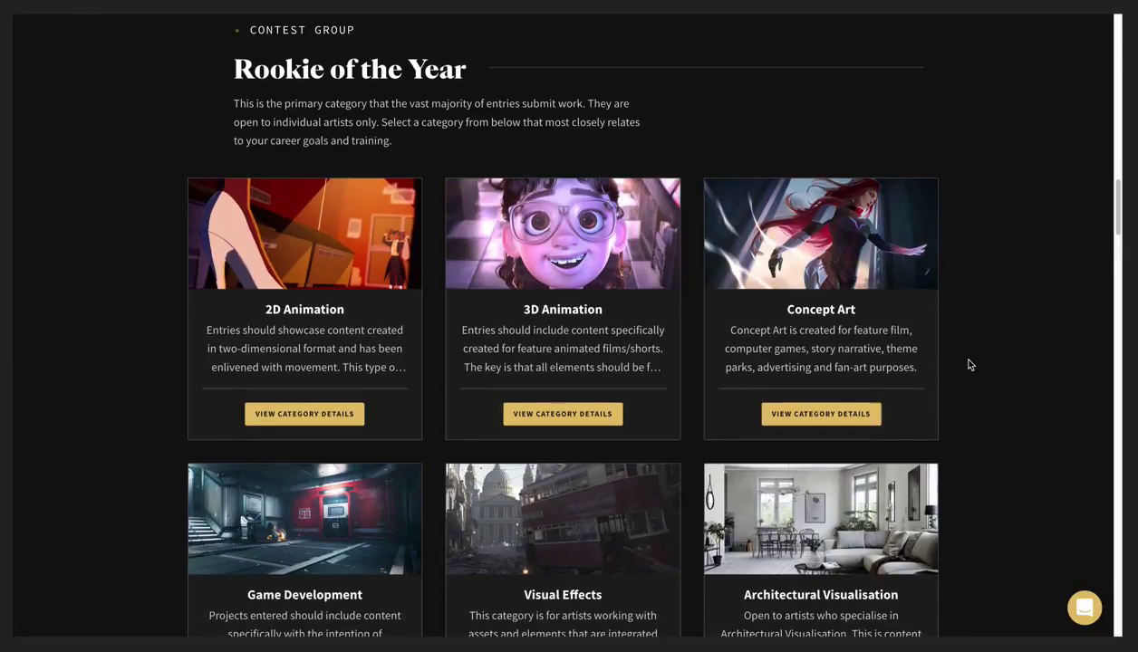
pyautogui.scroll(-1, 968, 364)
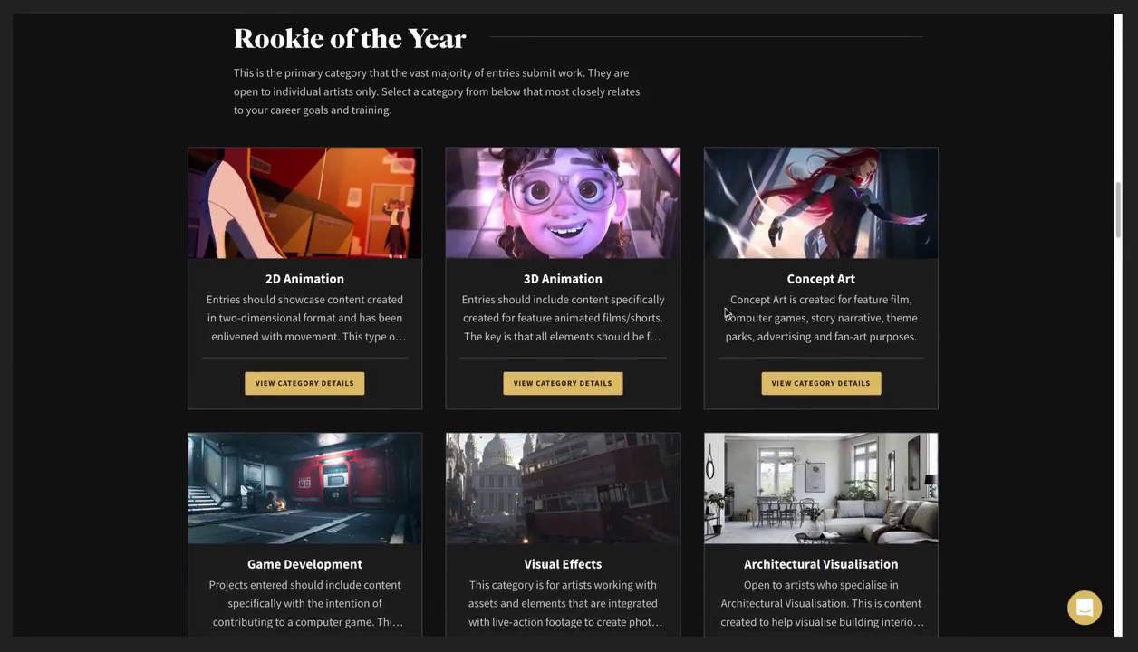
pyautogui.scroll(-2, 972, 353)
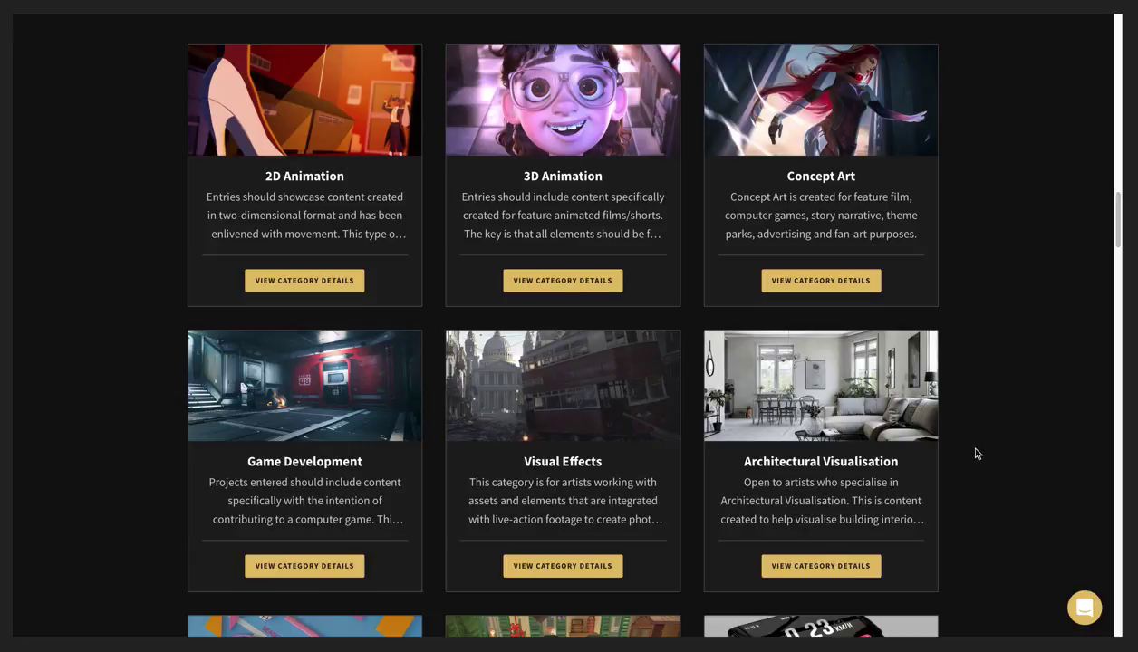
pyautogui.scroll(-3, 976, 452)
pyautogui.scroll(-3, 996, 453)
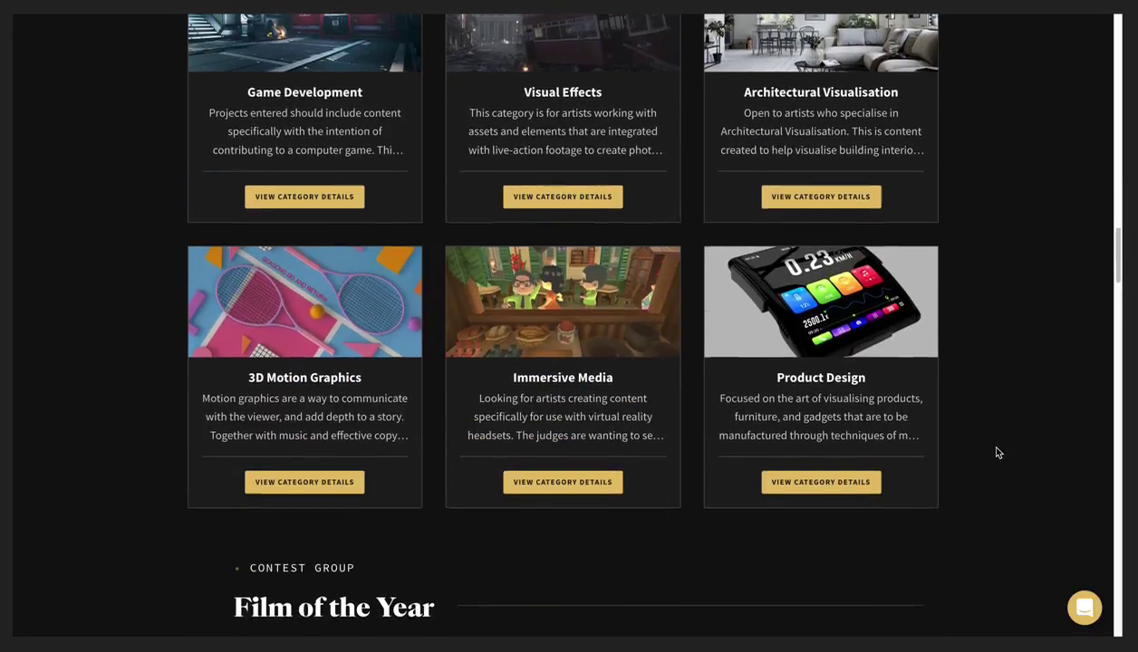
pyautogui.scroll(-1, 996, 452)
pyautogui.scroll(5, 996, 452)
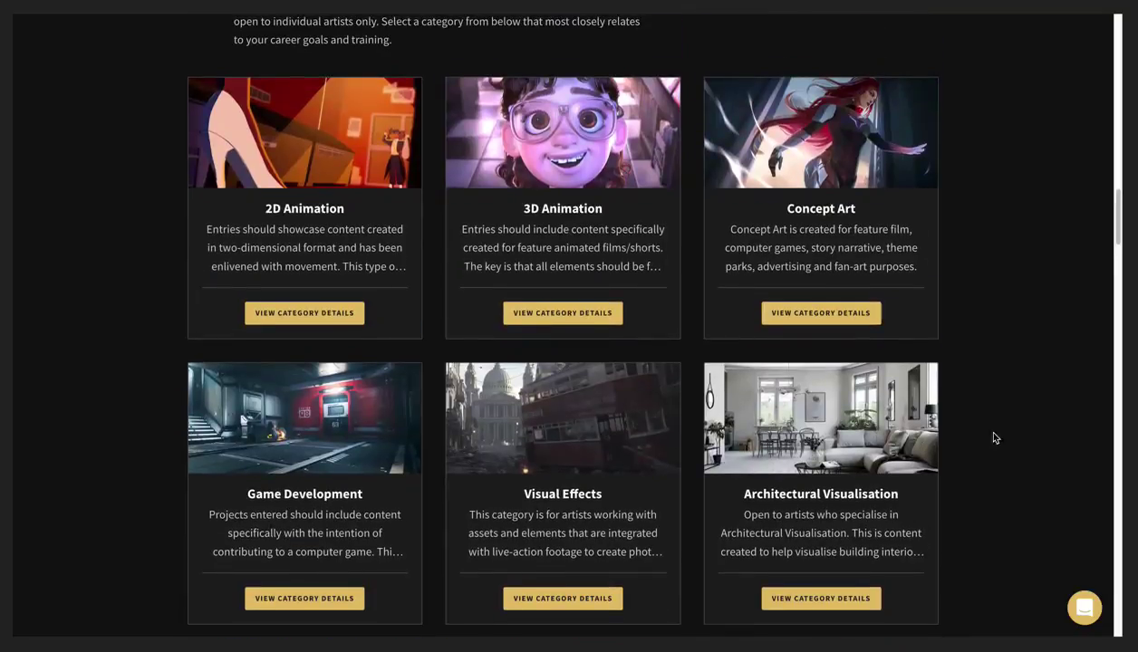
pyautogui.scroll(-9, 988, 495)
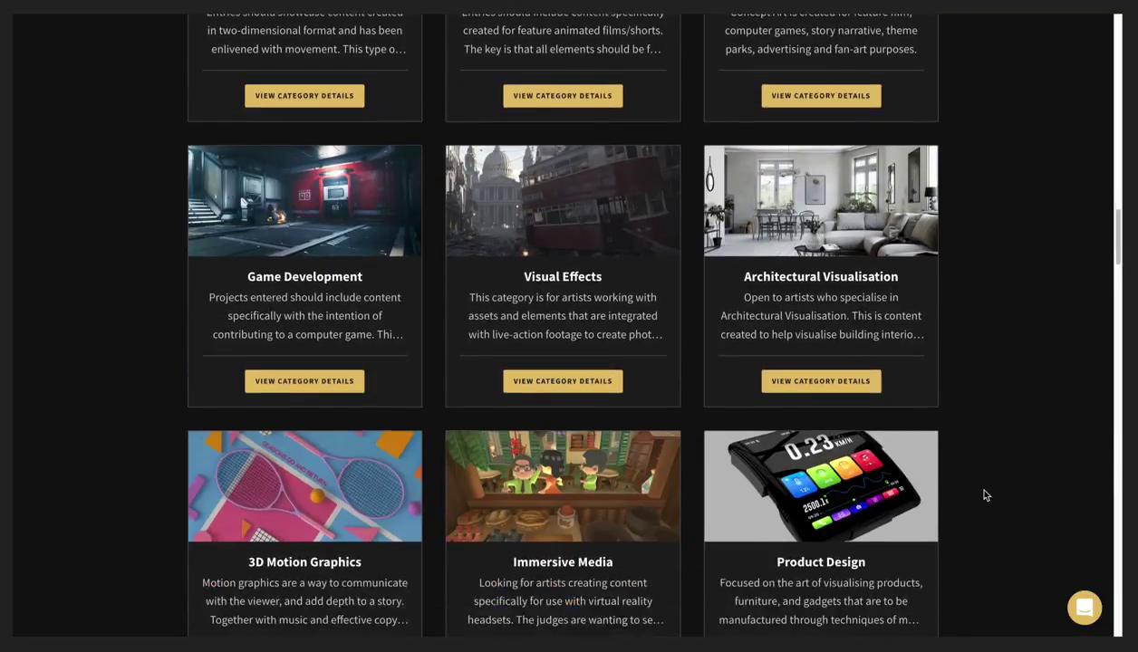
# Review the categories in the Film of the Year and Game of the Year contest groups
pyautogui.scroll(-1, 1003, 494)
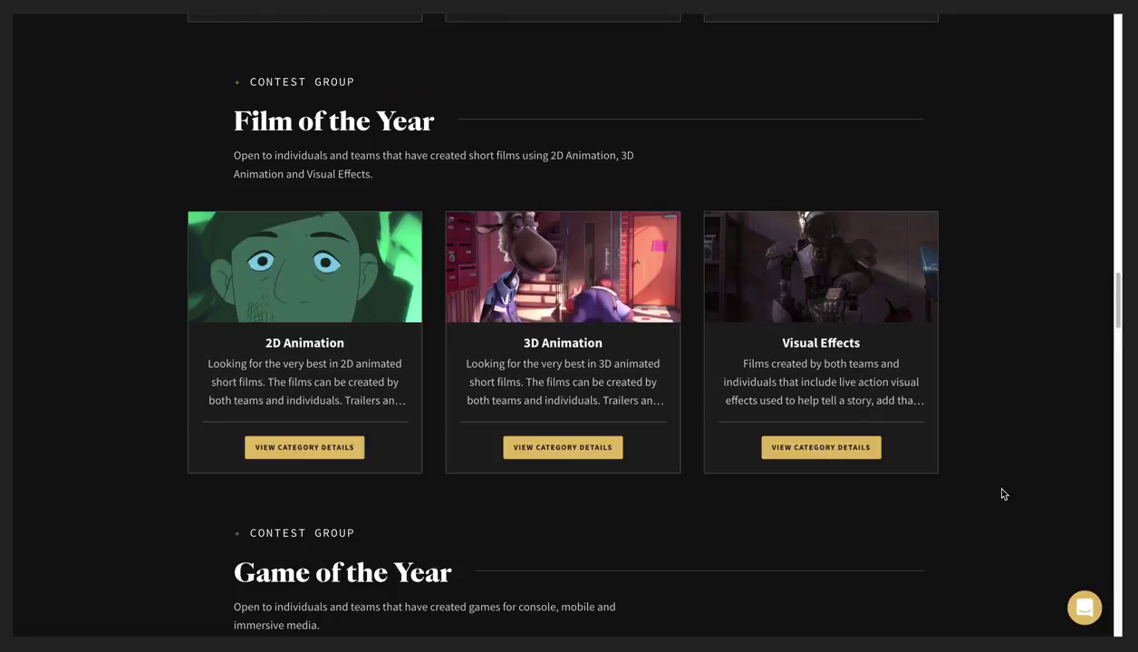
pyautogui.scroll(8, 845, 255)
pyautogui.scroll(3, 844, 255)
pyautogui.scroll(-9, 844, 255)
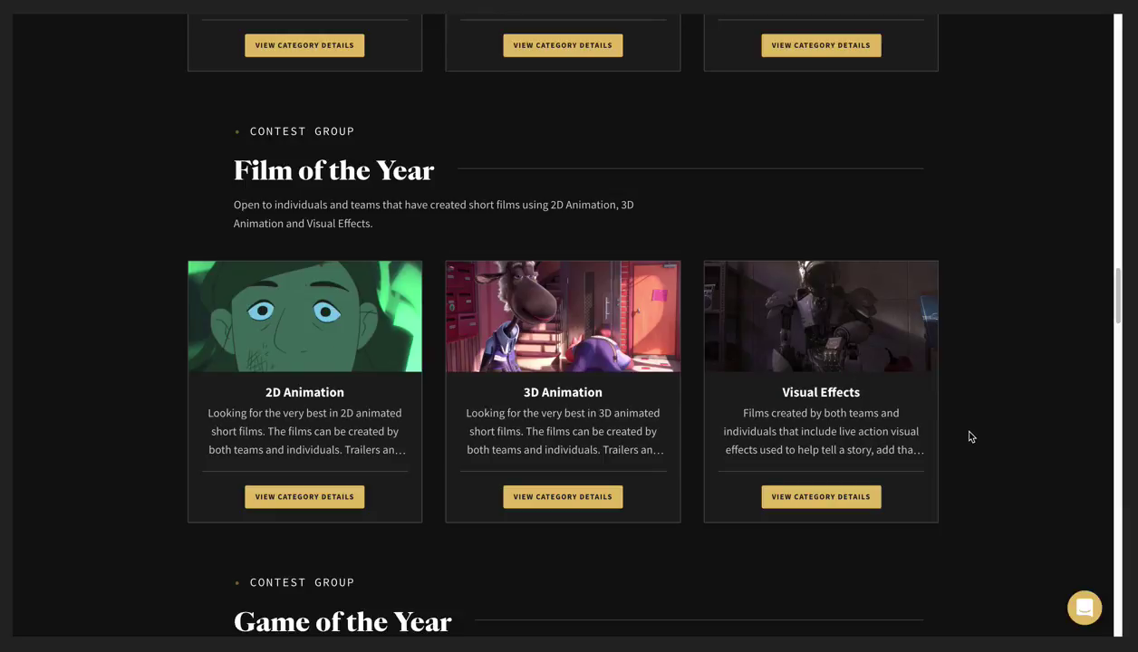
pyautogui.scroll(-5, 969, 438)
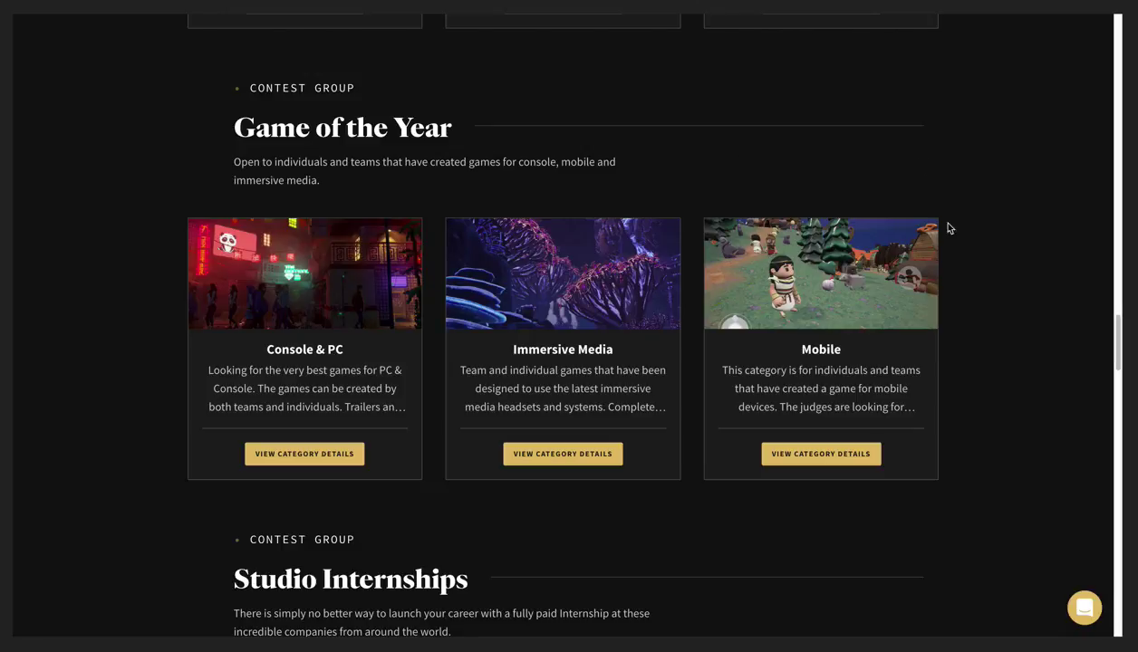
# Examine the Studio Internships group and the companies offering placements, such as Weta Digital, Epic Games and Axis Animation
pyautogui.scroll(-3, 949, 346)
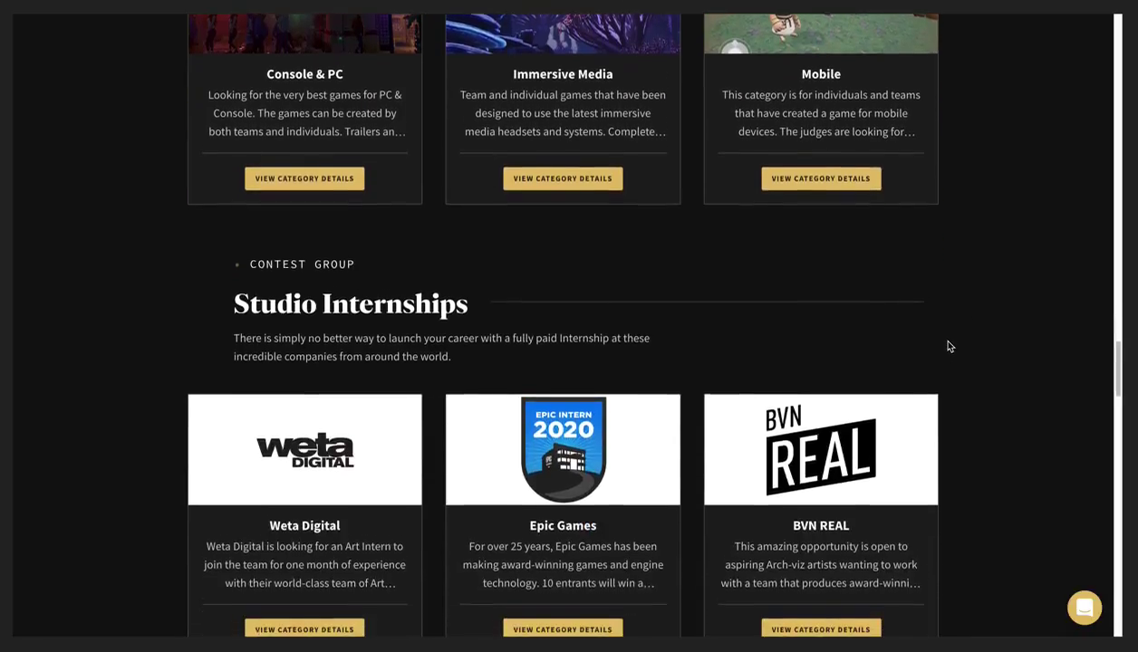
pyautogui.scroll(-2, 949, 346)
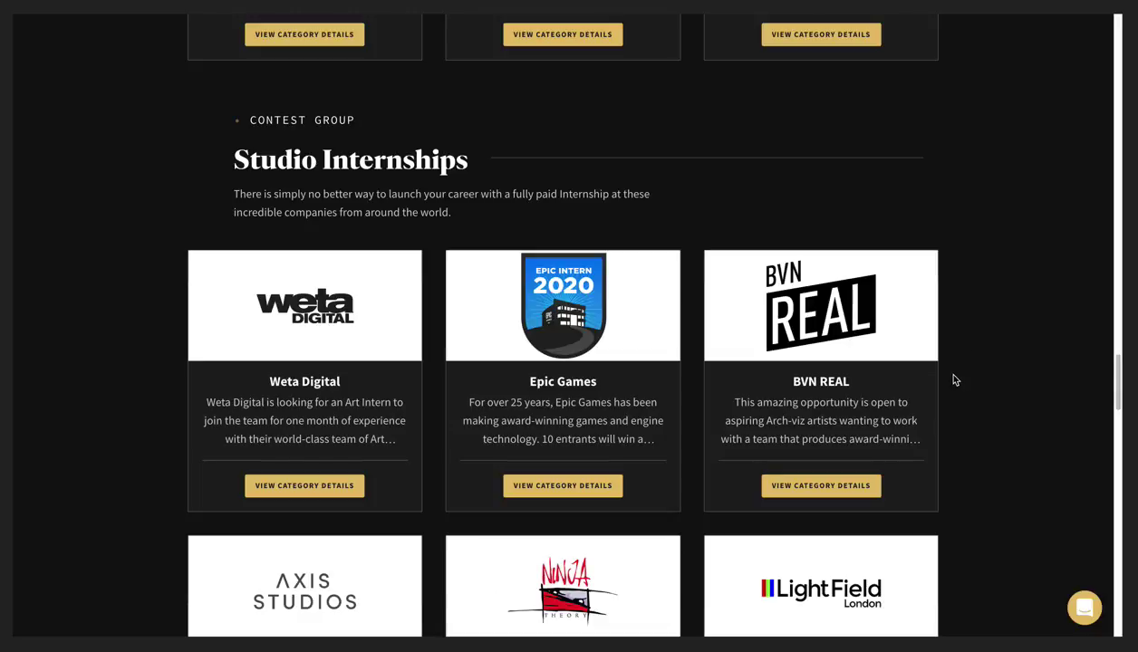
pyautogui.scroll(-2, 953, 390)
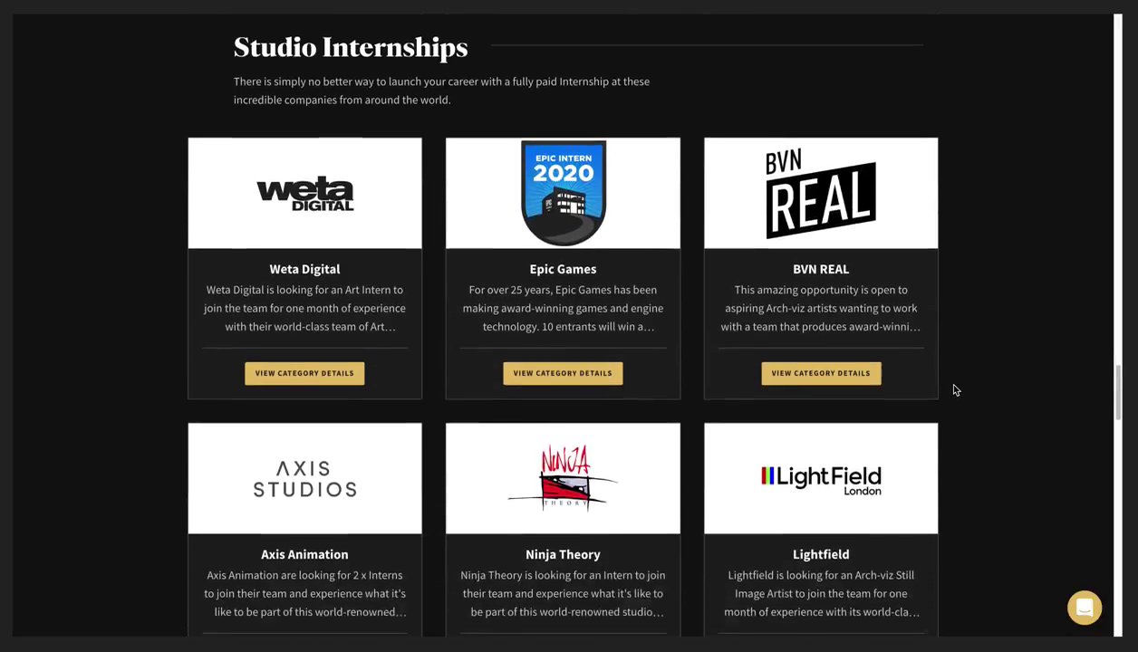
pyautogui.scroll(-1, 954, 390)
pyautogui.scroll(1, 953, 390)
pyautogui.scroll(-1, 953, 389)
pyautogui.scroll(-2, 953, 390)
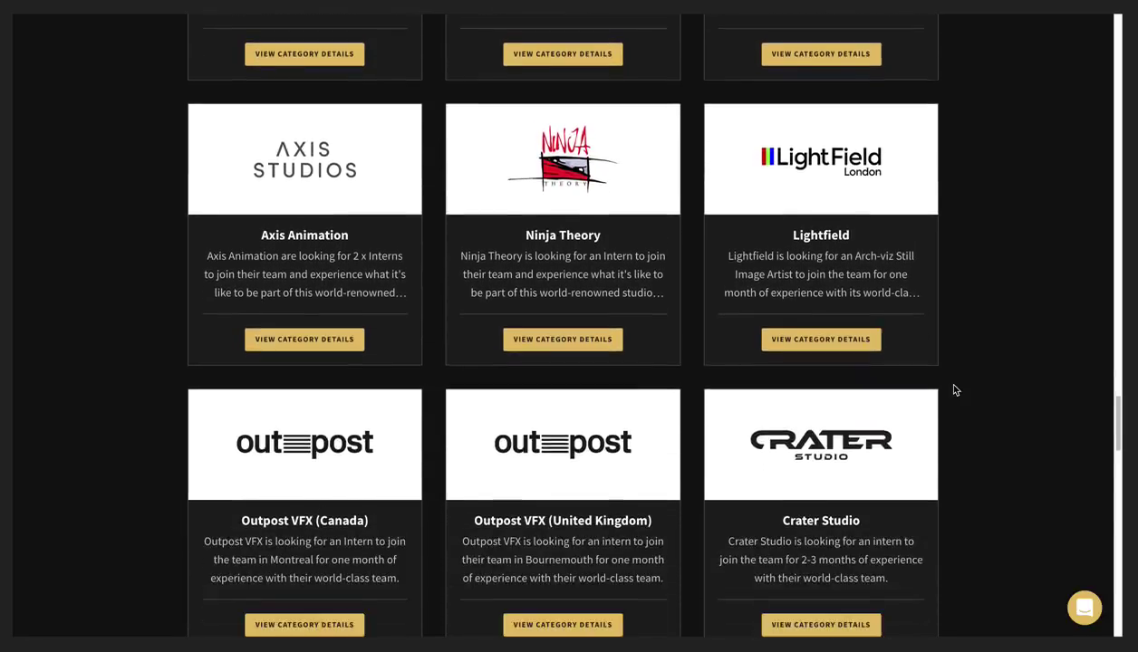
pyautogui.scroll(3, 953, 389)
pyautogui.scroll(1, 953, 389)
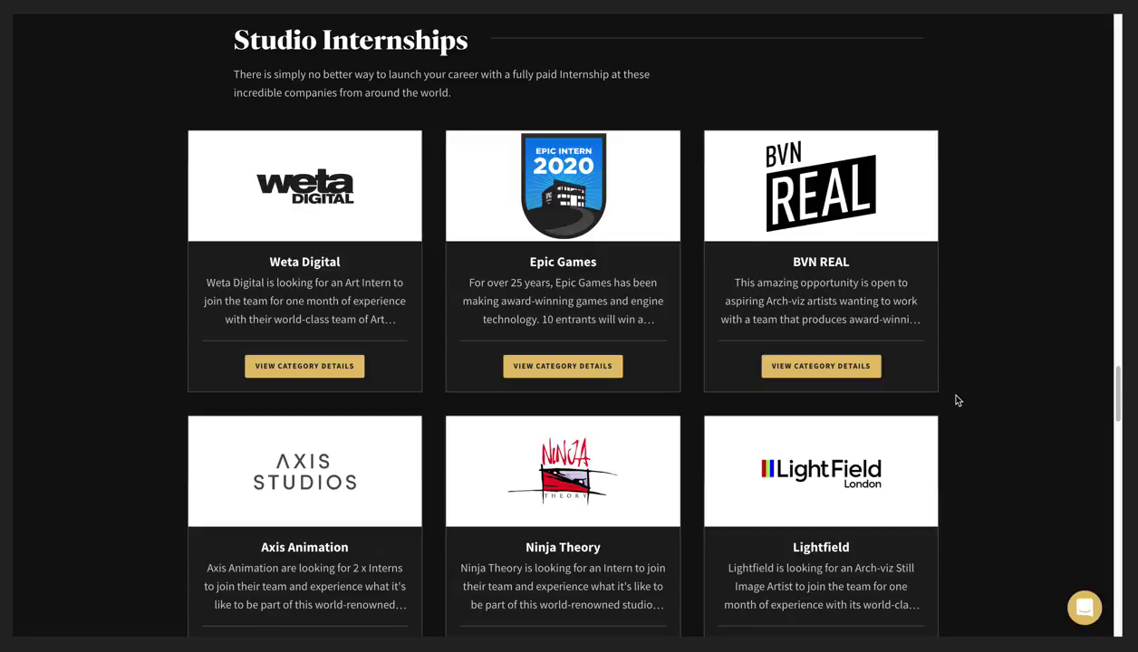
pyautogui.scroll(-5, 961, 421)
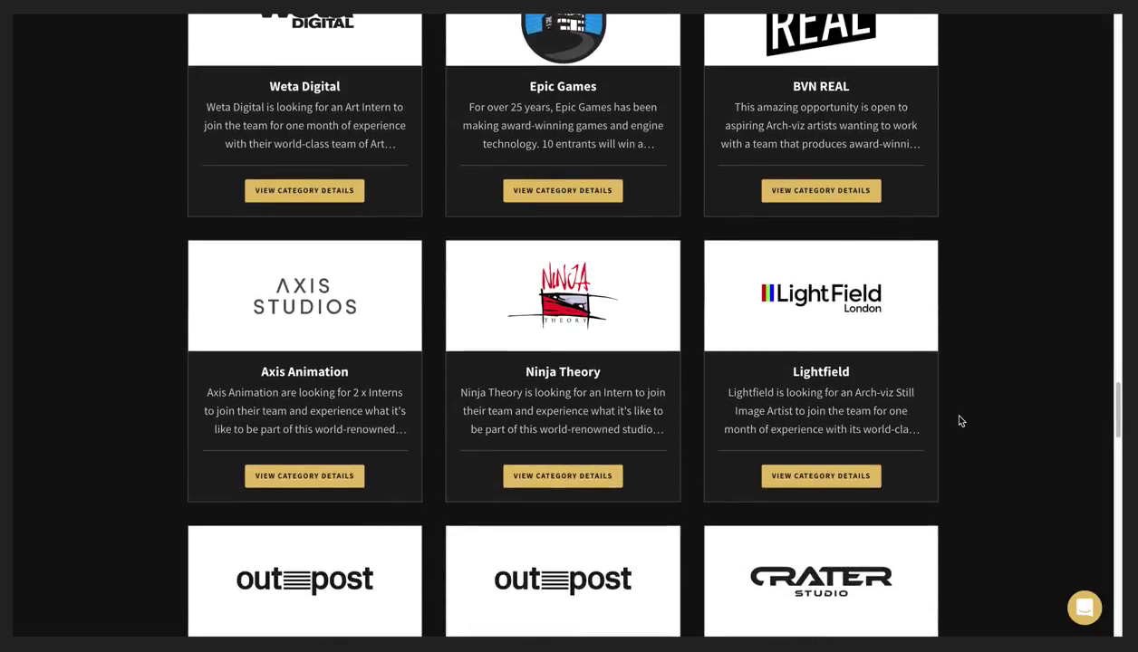
pyautogui.scroll(5, 961, 421)
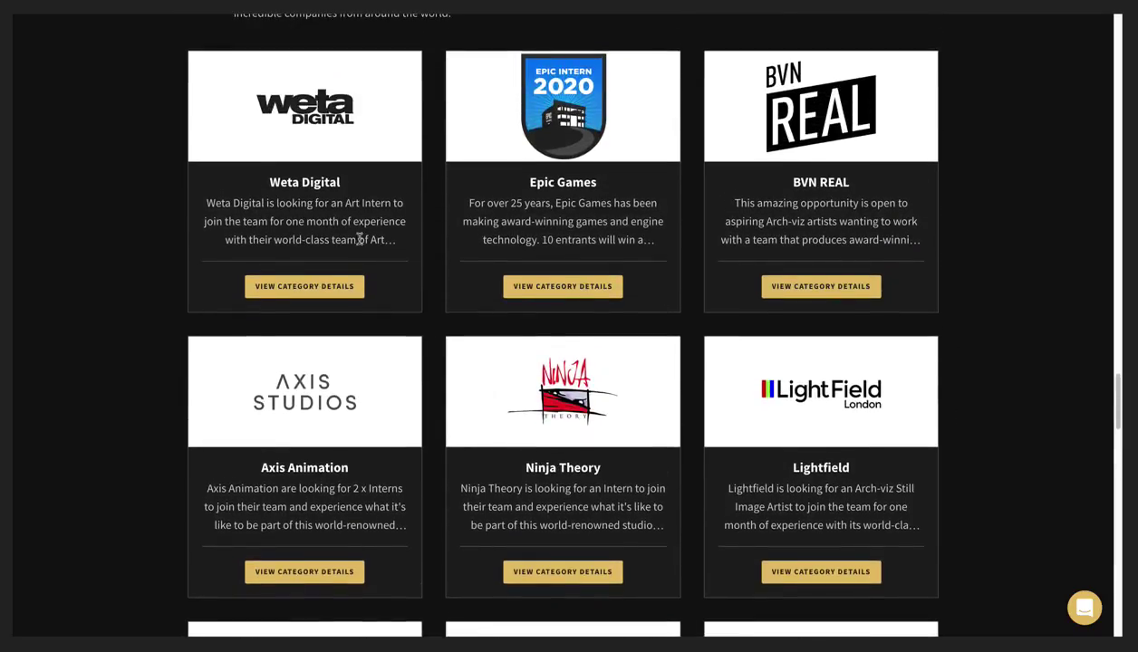
pyautogui.scroll(10, 915, 198)
pyautogui.scroll(-9, 915, 198)
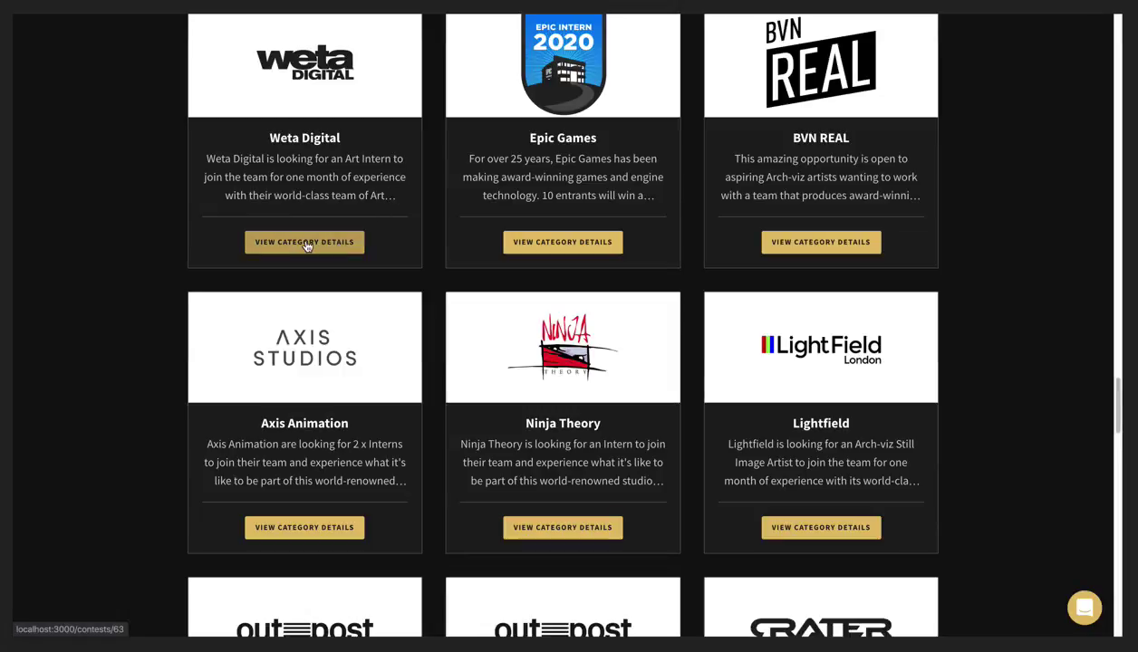
pyautogui.scroll(1, 961, 487)
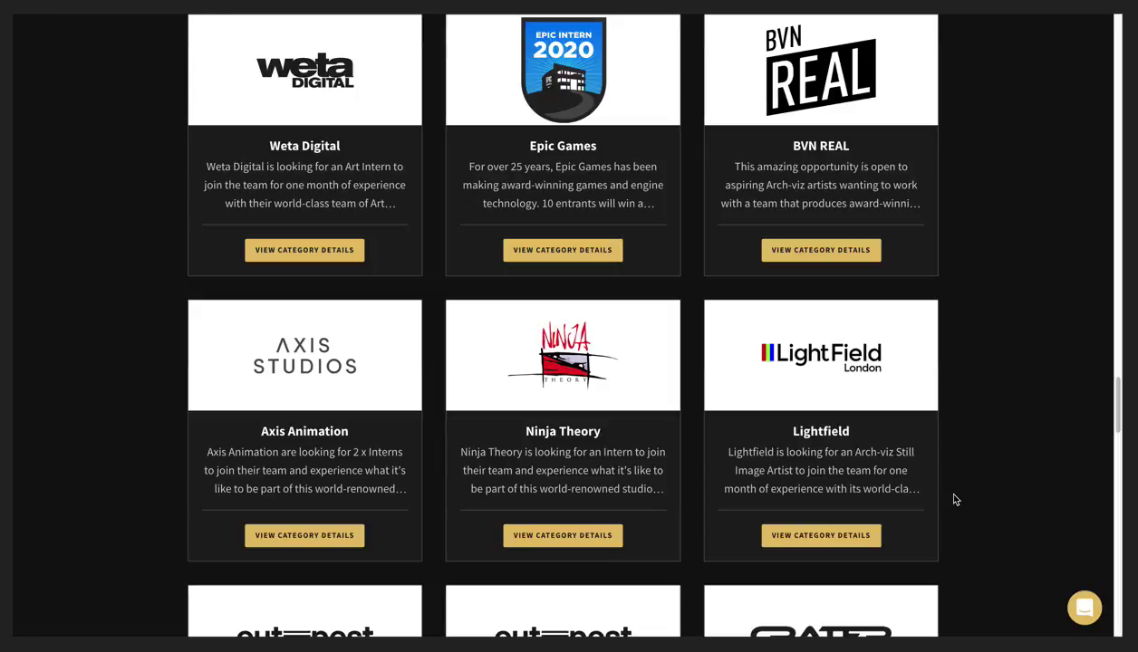
# View the Specialty contest group and its Young Guns category
pyautogui.scroll(-6, 954, 497)
pyautogui.scroll(-4, 954, 499)
pyautogui.scroll(-1, 828, 468)
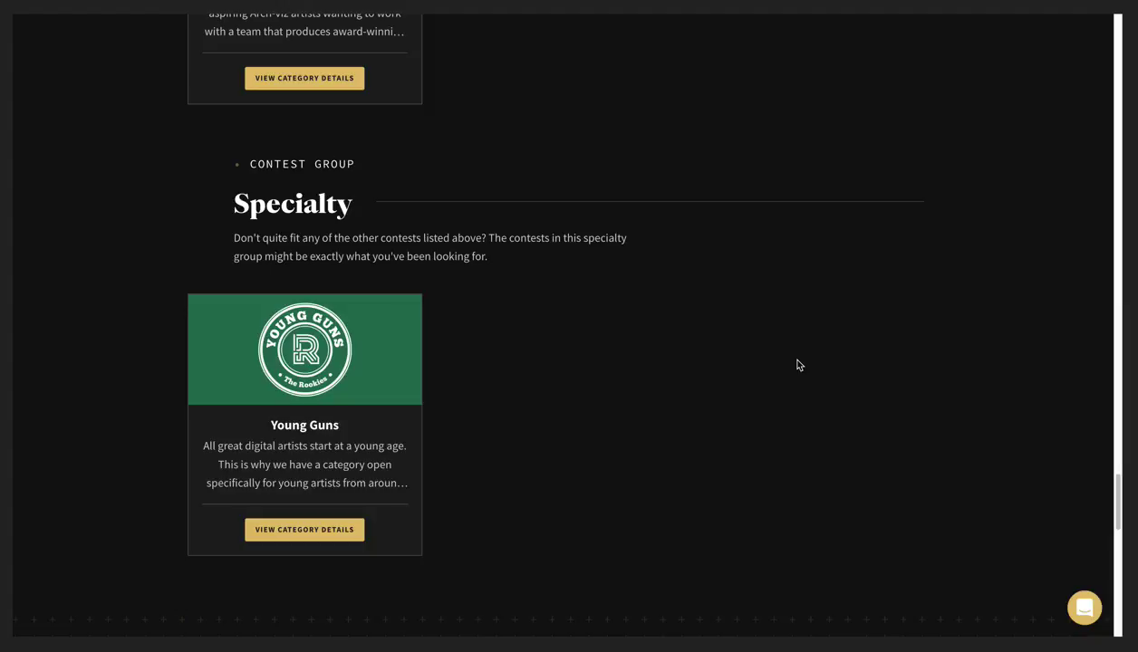
# Go back through the contest groups to the start of the Rookie of the Year group
pyautogui.scroll(10, 798, 365)
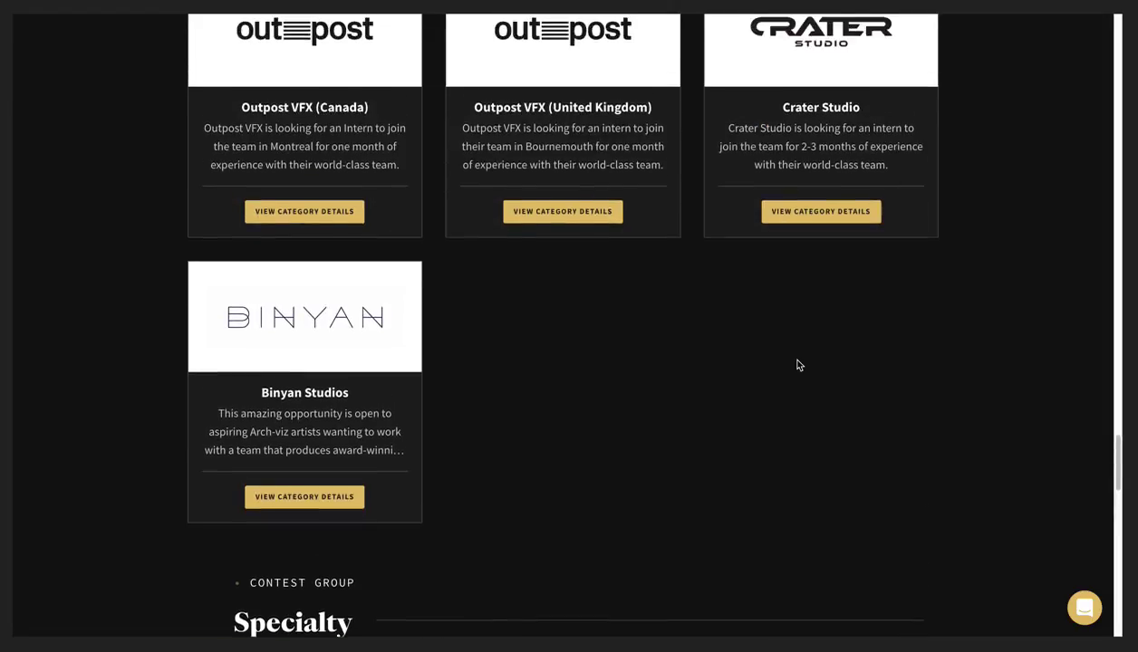
pyautogui.scroll(15, 798, 365)
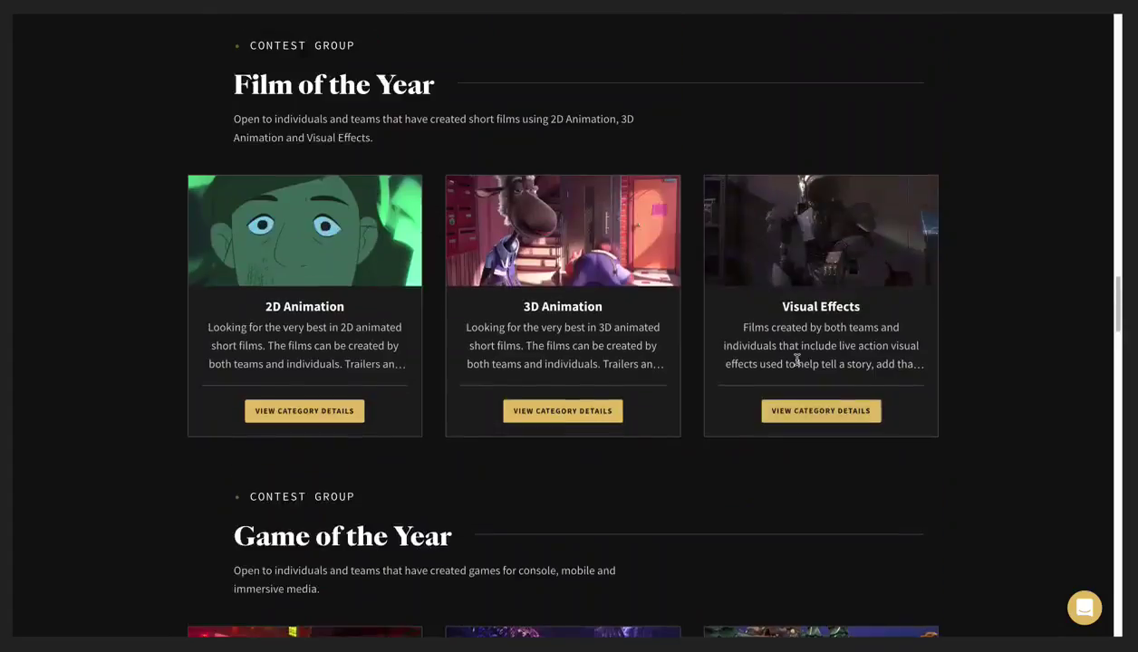
pyautogui.scroll(3, 799, 366)
pyautogui.scroll(-2, 799, 366)
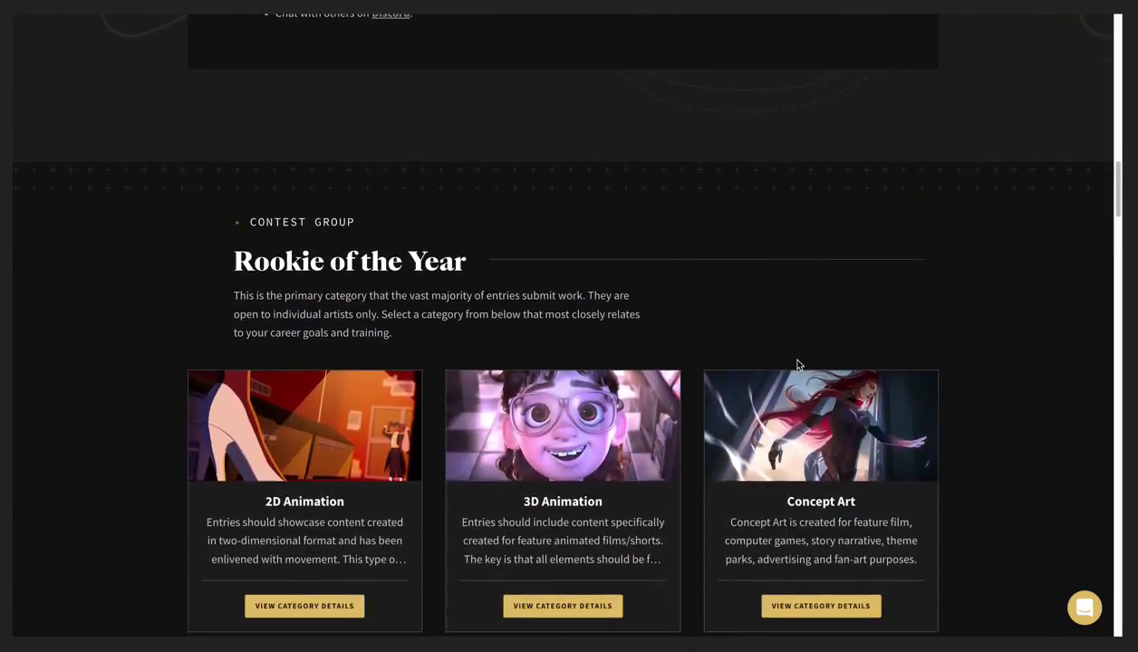
# Open the Concept Art category details from the Rookie of the Year contest group
pyautogui.scroll(-2, 985, 463)
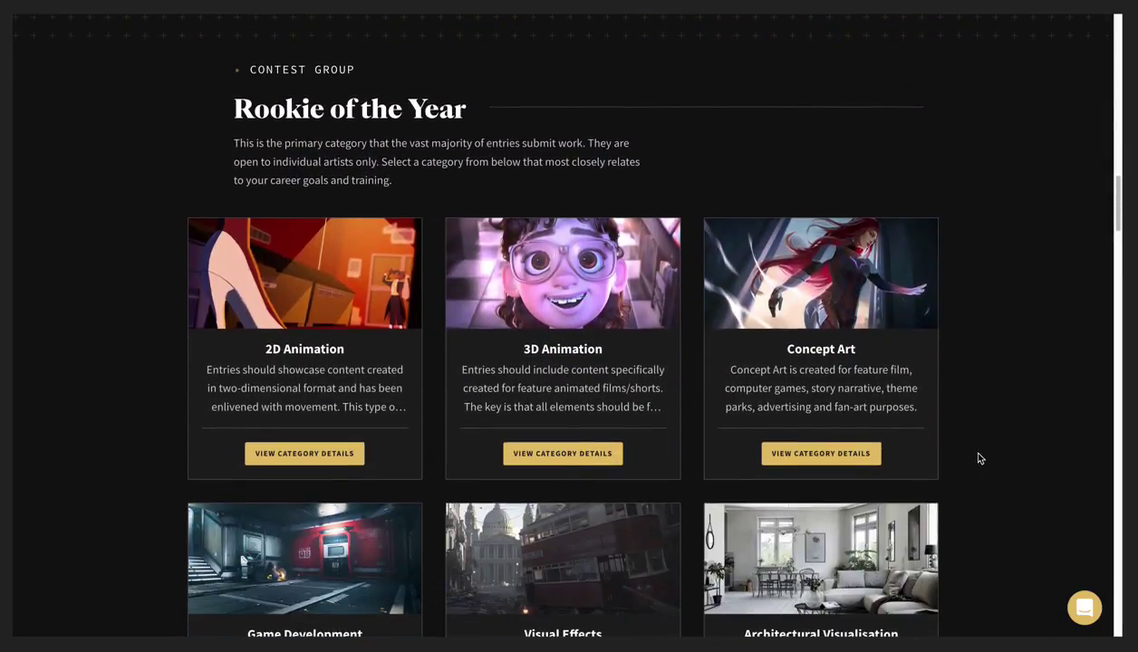
pyautogui.scroll(5, 960, 429)
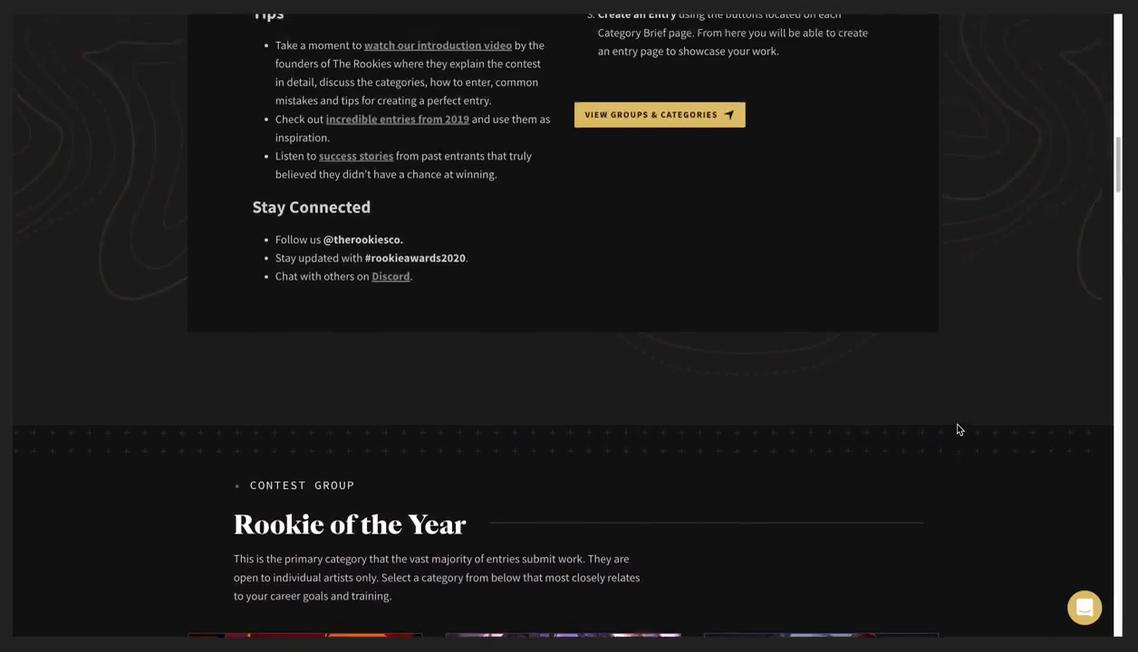
pyautogui.scroll(-1, 960, 429)
pyautogui.scroll(-3, 962, 431)
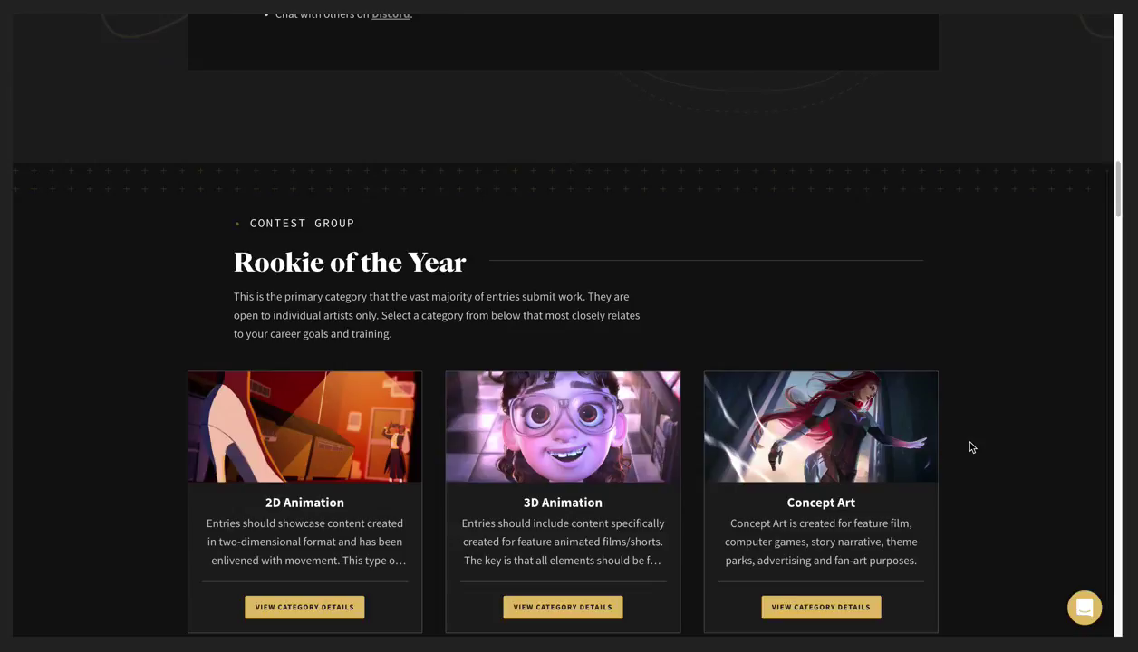
pyautogui.scroll(-1, 971, 447)
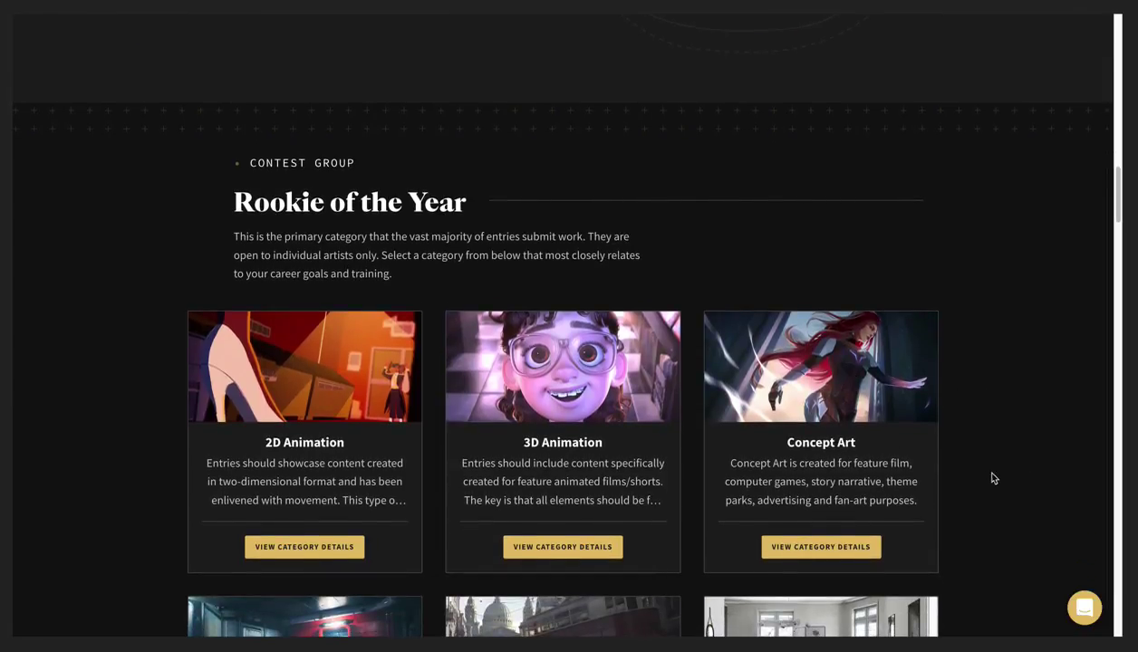
pyautogui.scroll(-2, 987, 475)
pyautogui.click(822, 418)
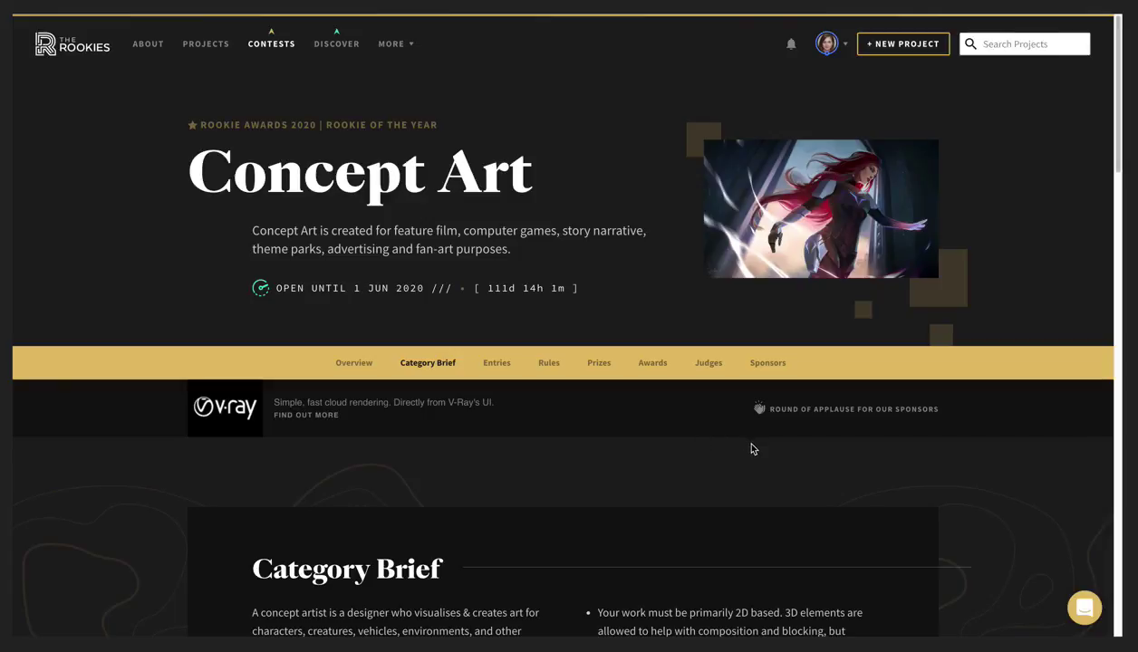
# Read the Concept Art category brief, including its notes, requirements and judging criteria, and start creating an entry
pyautogui.scroll(-2, 745, 448)
pyautogui.scroll(-4, 859, 441)
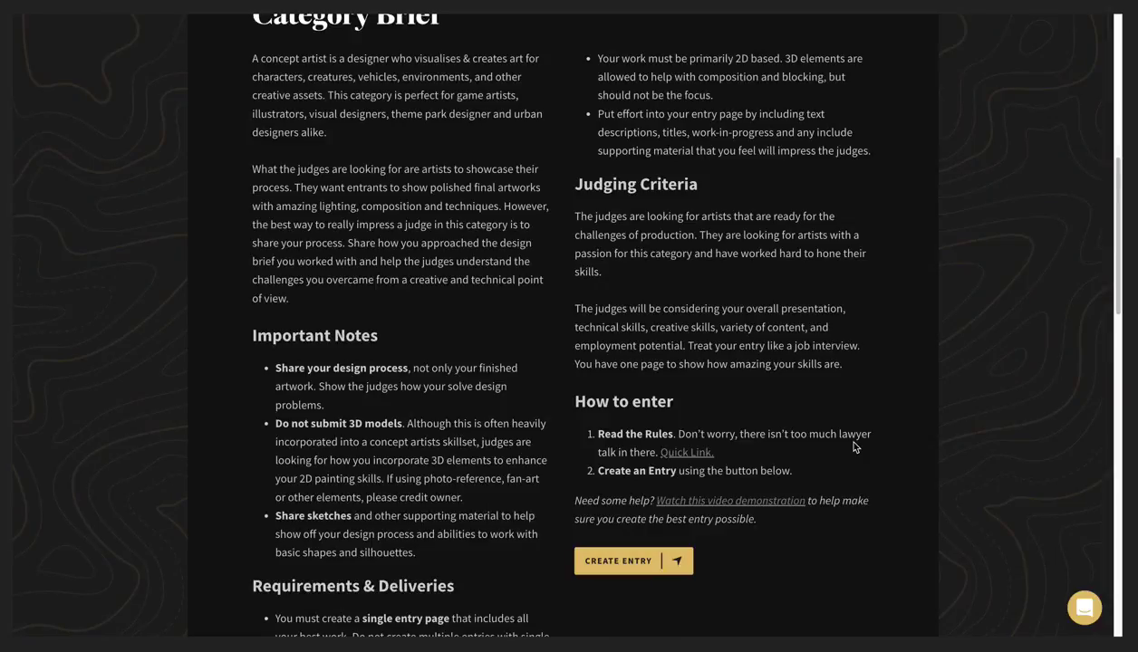
pyautogui.scroll(-2, 854, 447)
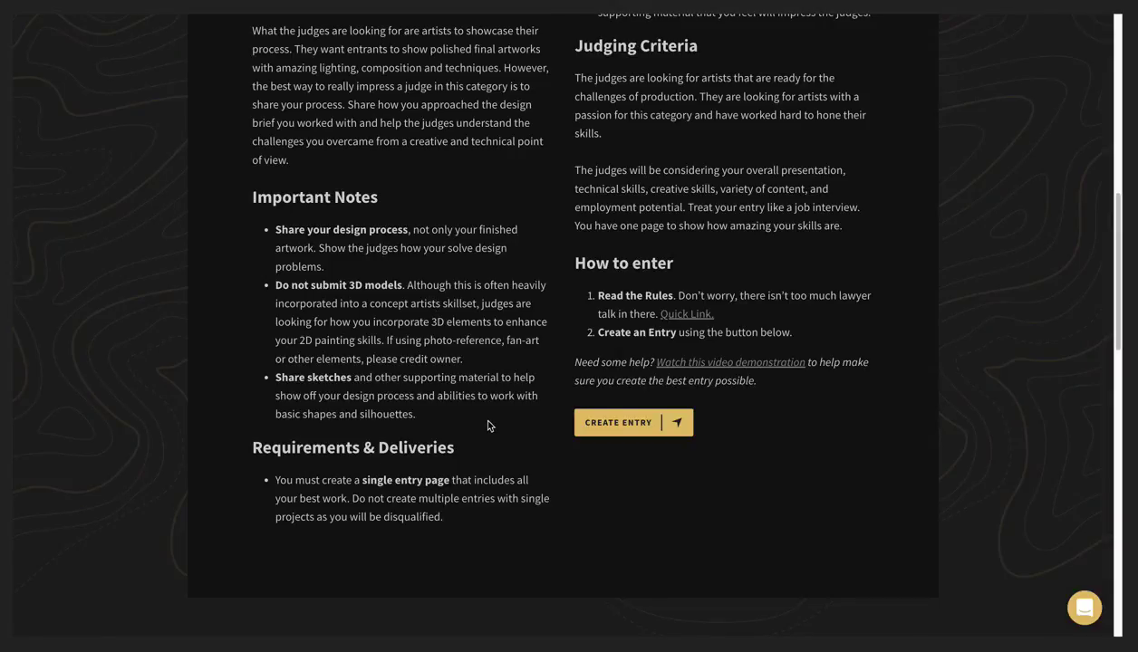
pyautogui.scroll(1, 471, 427)
pyautogui.scroll(1, 500, 390)
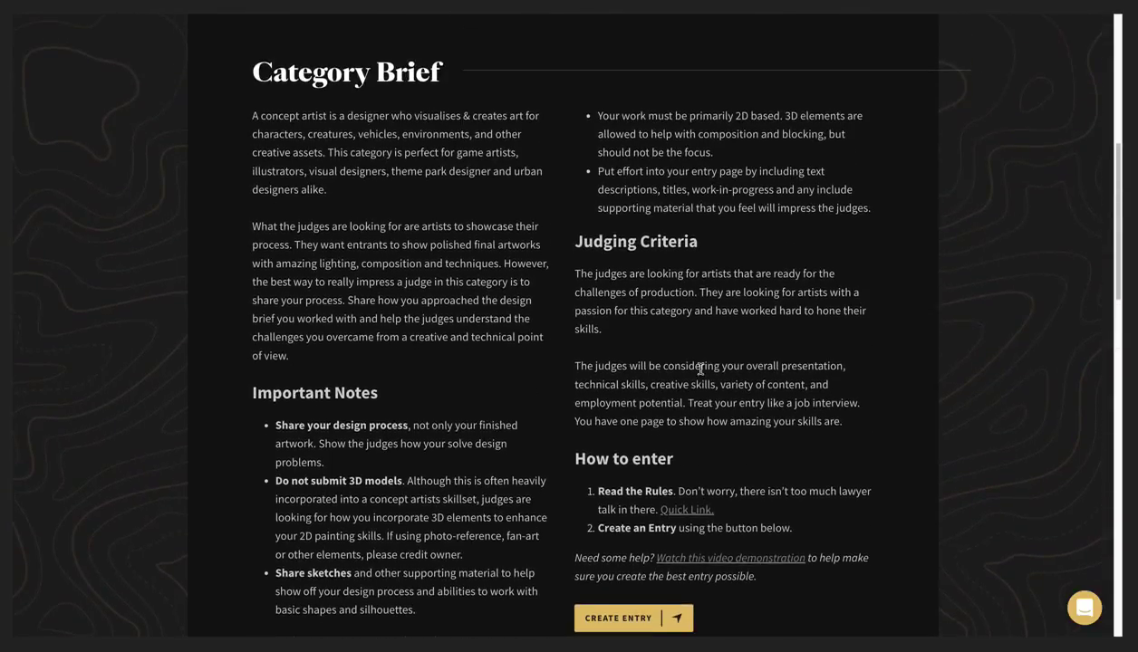
pyautogui.scroll(-2, 779, 394)
pyautogui.scroll(-1, 843, 381)
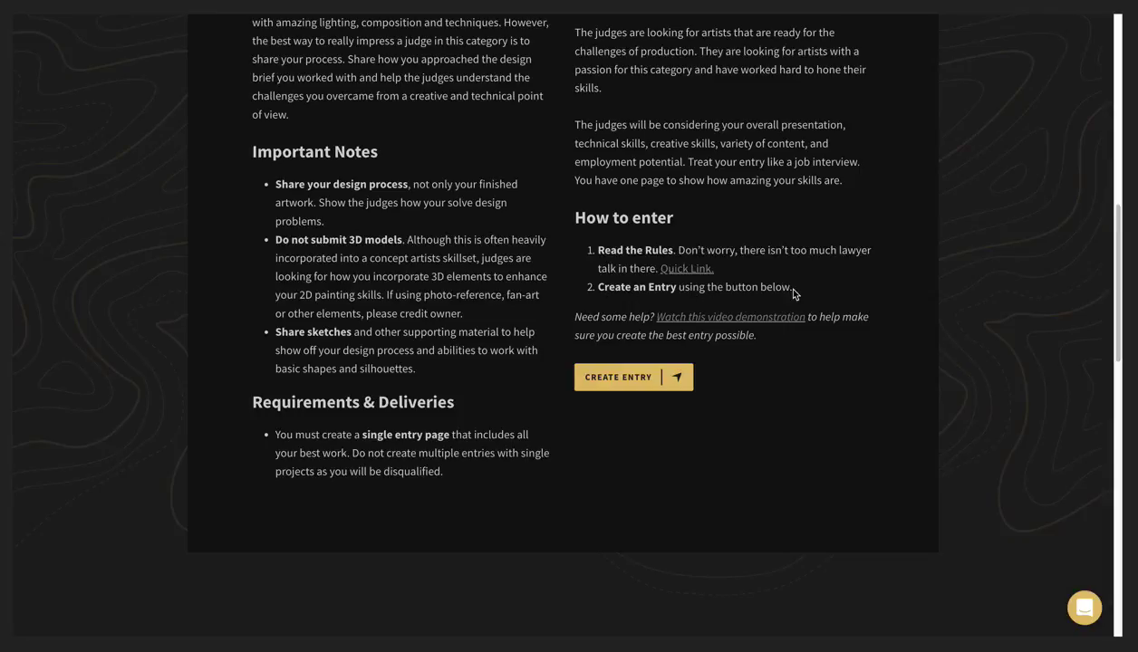
pyautogui.click(636, 376)
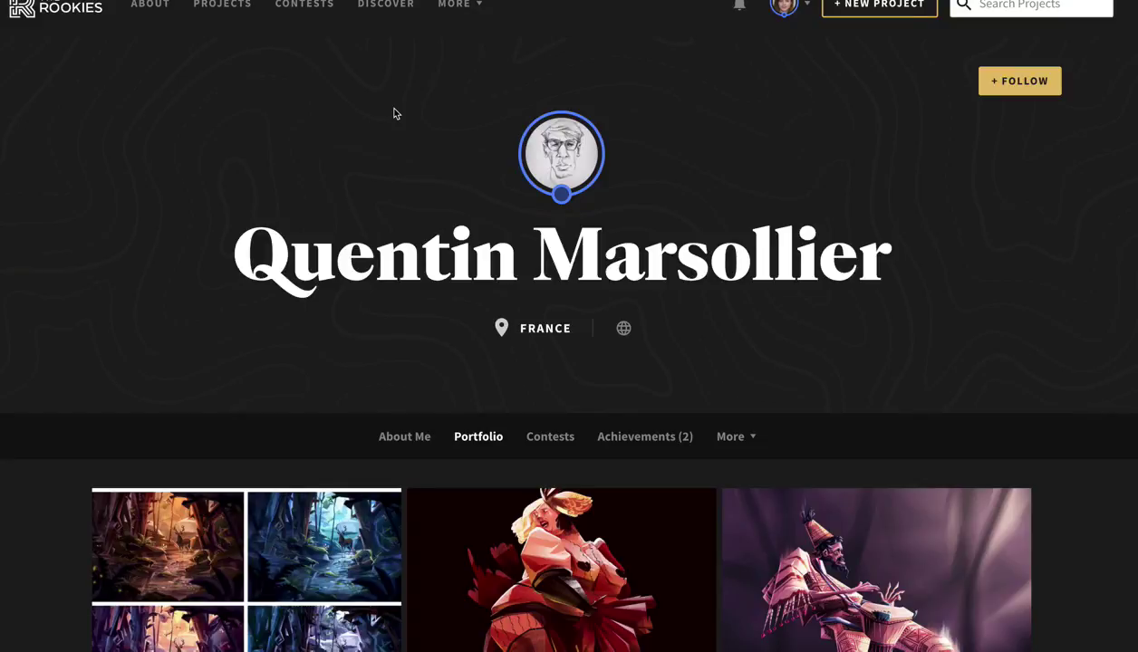
# View the portfolio of the artist whose work serves as the example
pyautogui.scroll(-10, 417, 160)
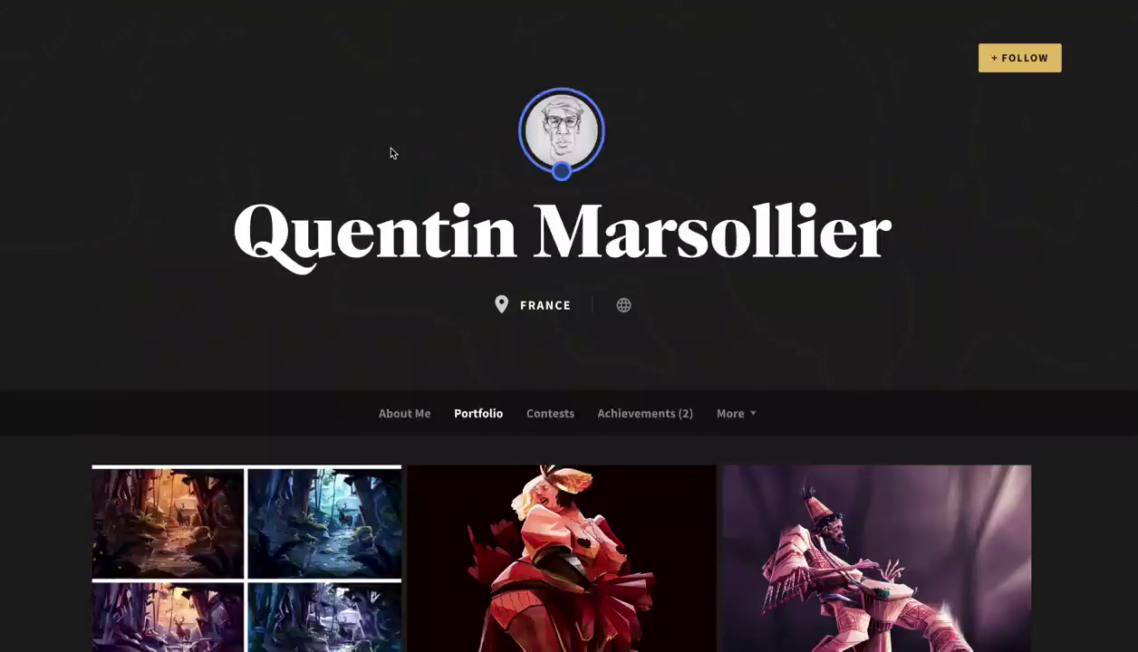
pyautogui.scroll(1, 392, 153)
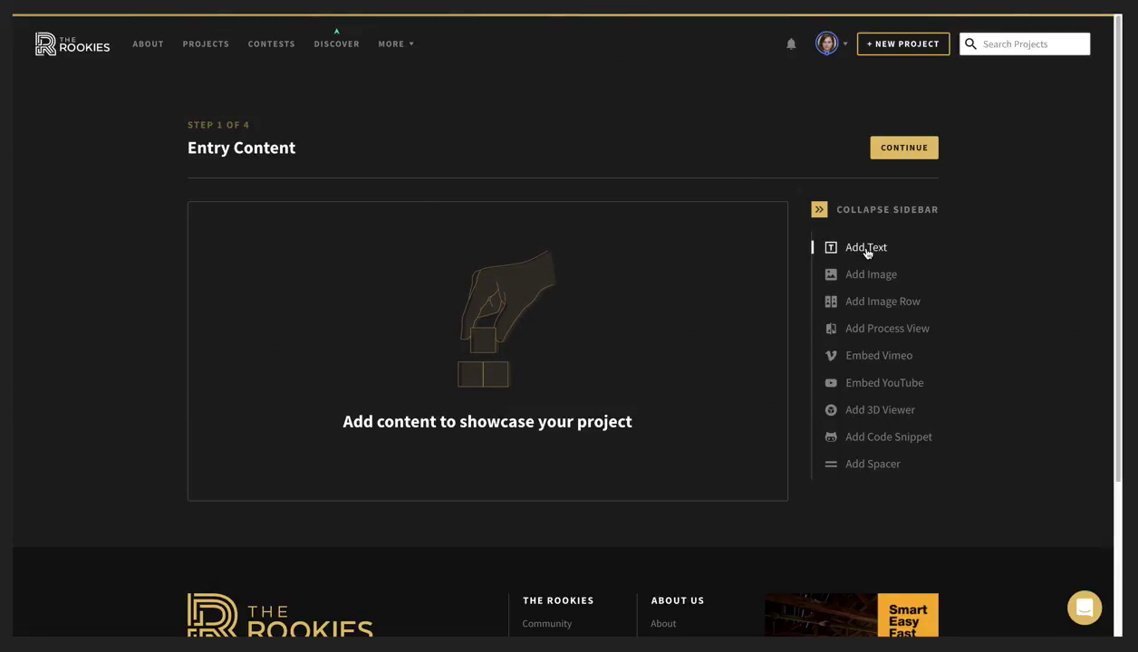
# Add a text block to the entry with the placeholder paragraph beginning "Sed lectus. Vestibulum eu odio." entered twice
pyautogui.click(866, 249)
pyautogui.click(515, 82)
pyautogui.write('Sed lectus. Vestibulum eu odio. Ut tincidunt tincidunt erat. Phasellus a est. Phasellus gravida semper nisi.')
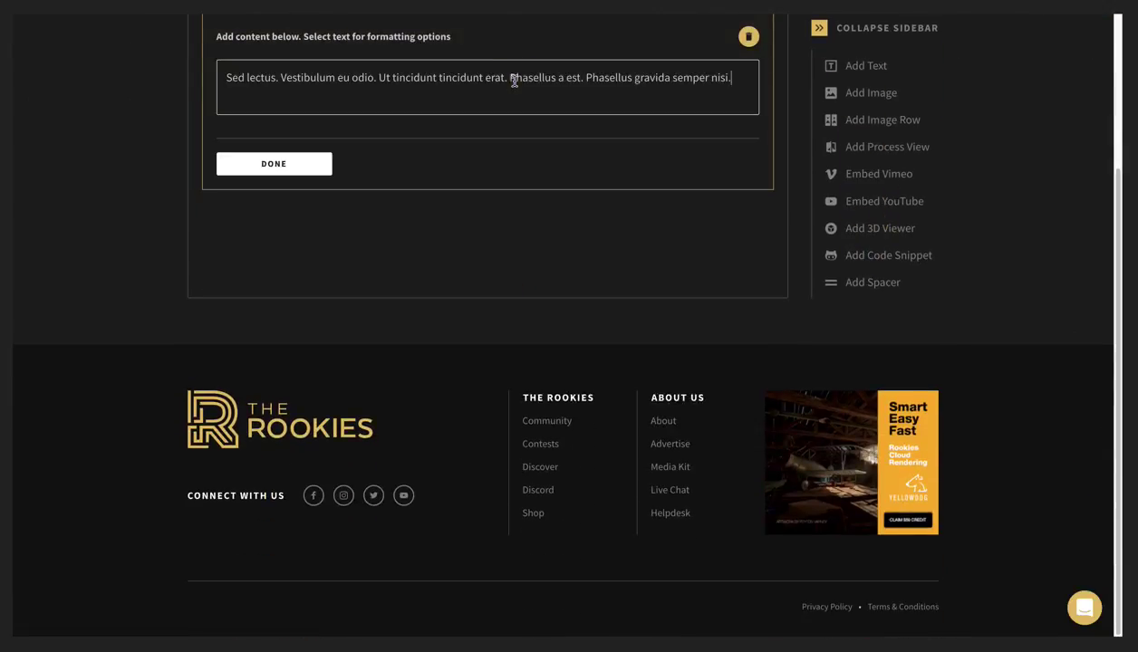
pyautogui.write('Sed lectus. Vestibulum eu odio. Ut tincidunt tincidunt erat. Phasellus a est. Phasellus gravida semper nisi.')
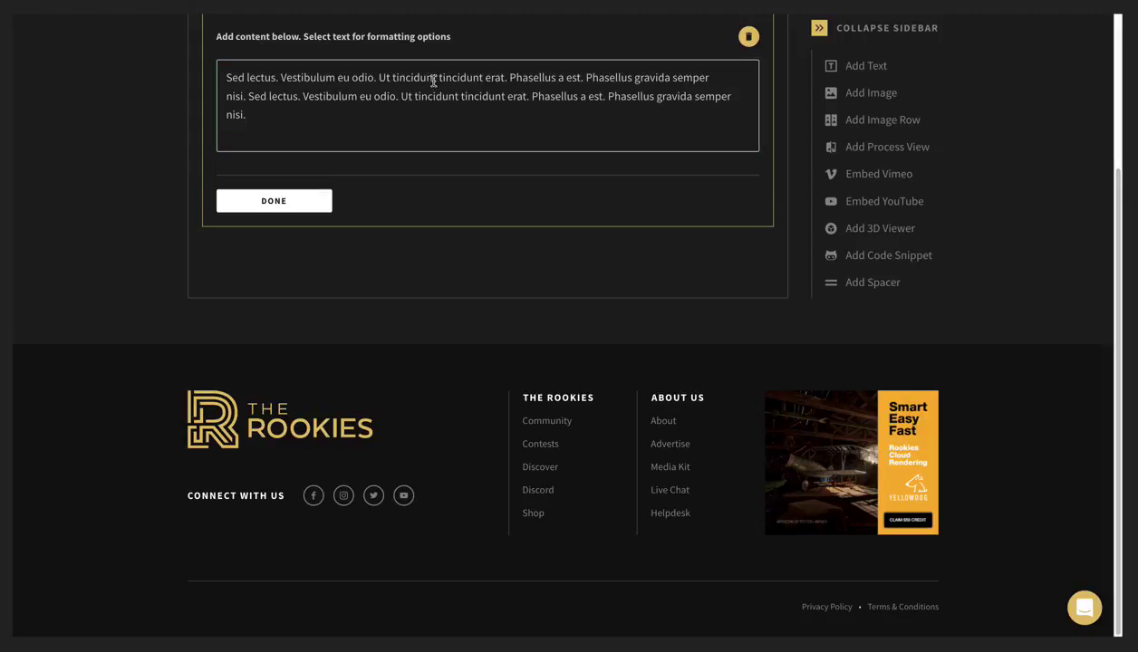
pyautogui.click(317, 207)
# Add a single image block below the text and upload the VIKING_HOUSE_CONCEPT_ART image to it
pyautogui.scroll(2, 795, 212)
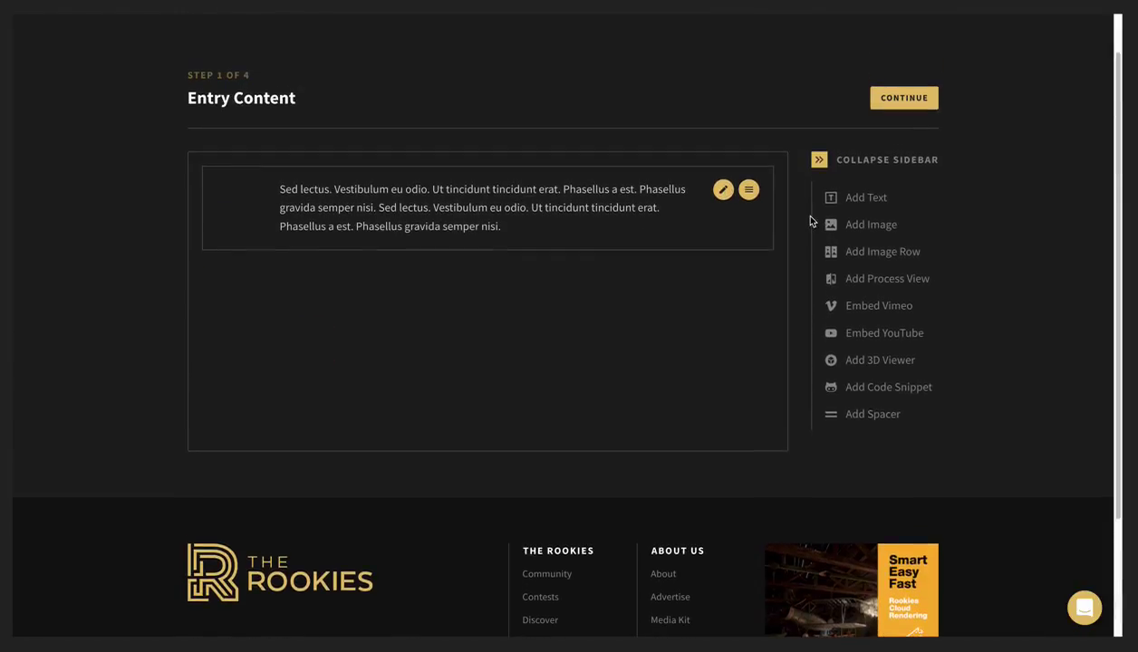
pyautogui.click(871, 225)
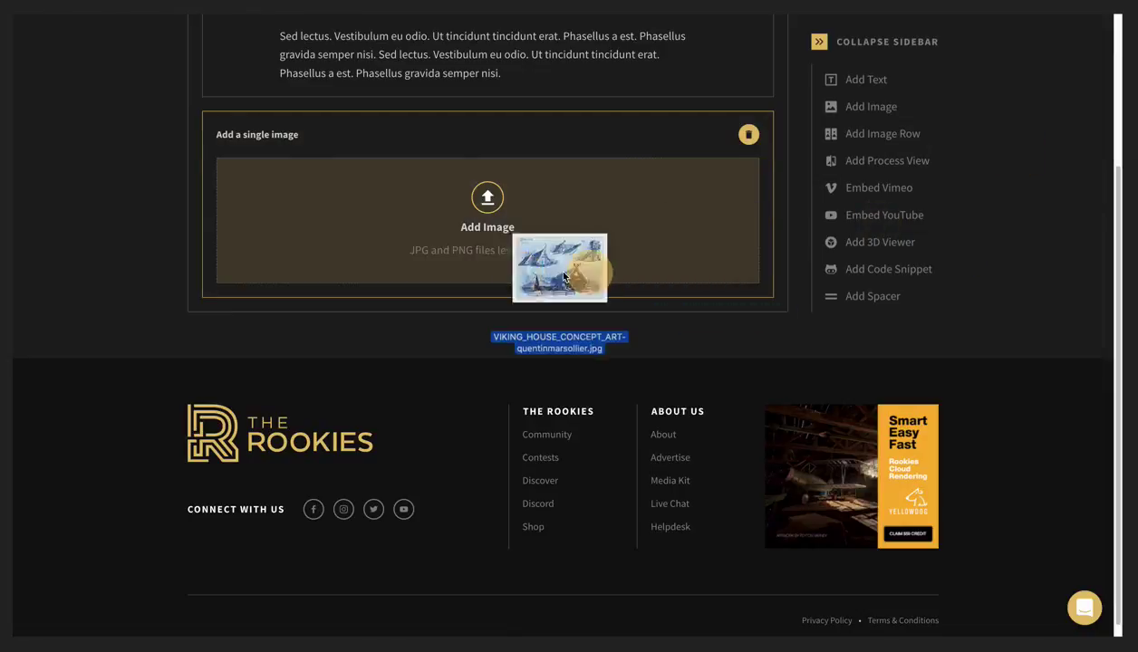
pyautogui.moveTo(485, 271); pyautogui.dragTo(398, 217)
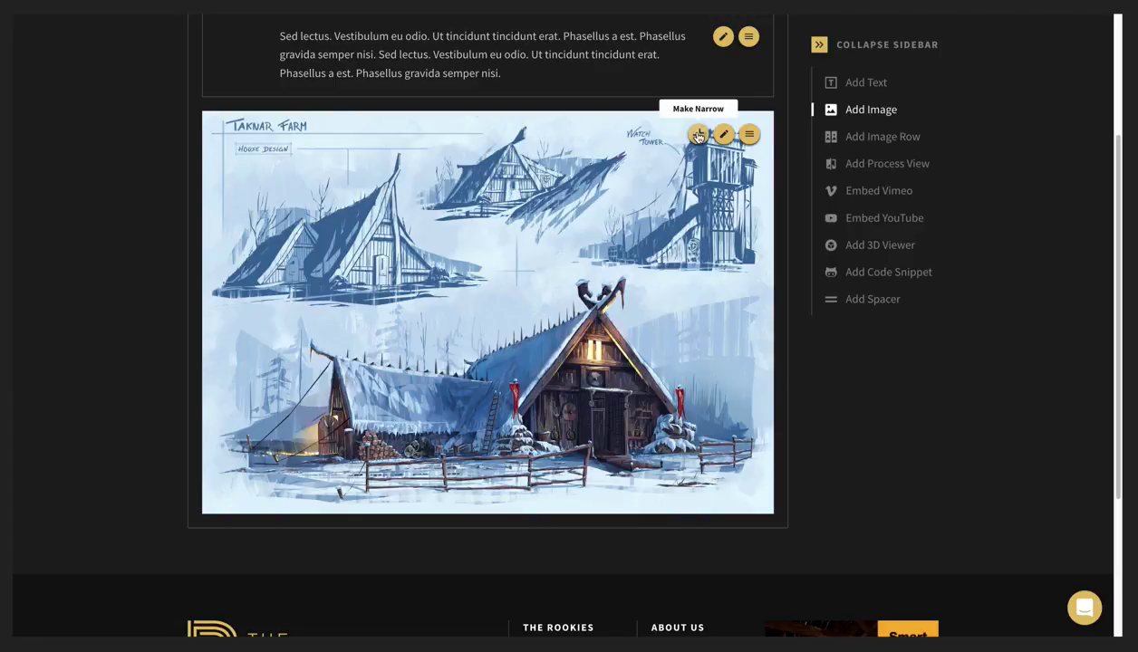
# Compare the narrow and full-width layouts of the Viking house image and leave it narrow
pyautogui.click(698, 135)
pyautogui.click(698, 135)
pyautogui.click(700, 135)
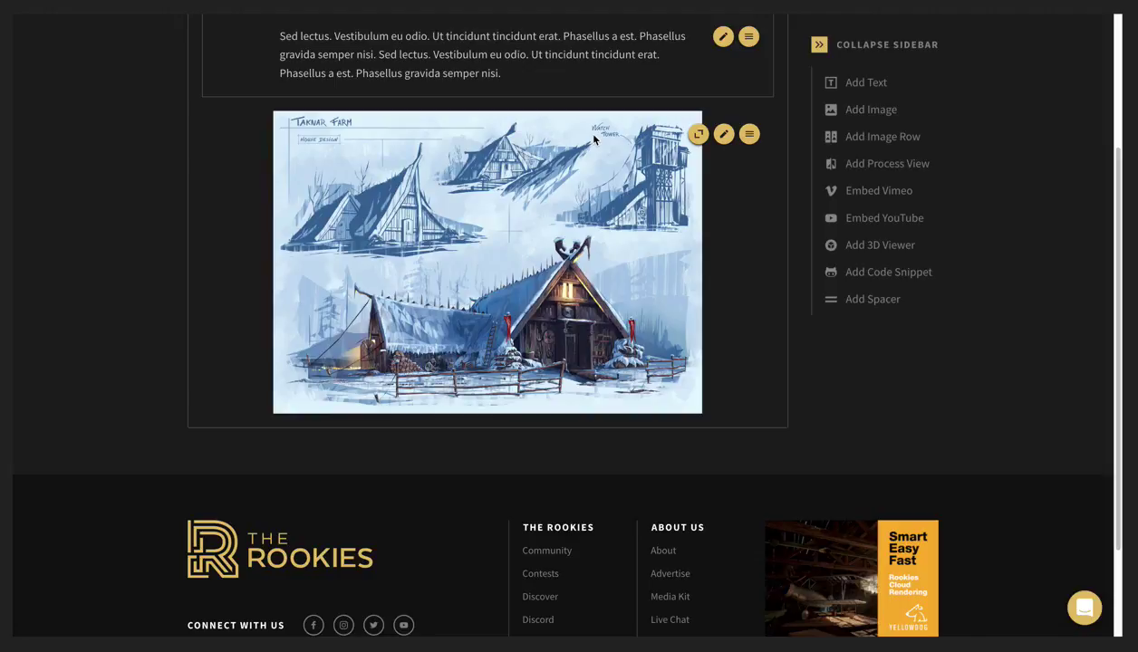
pyautogui.click(698, 134)
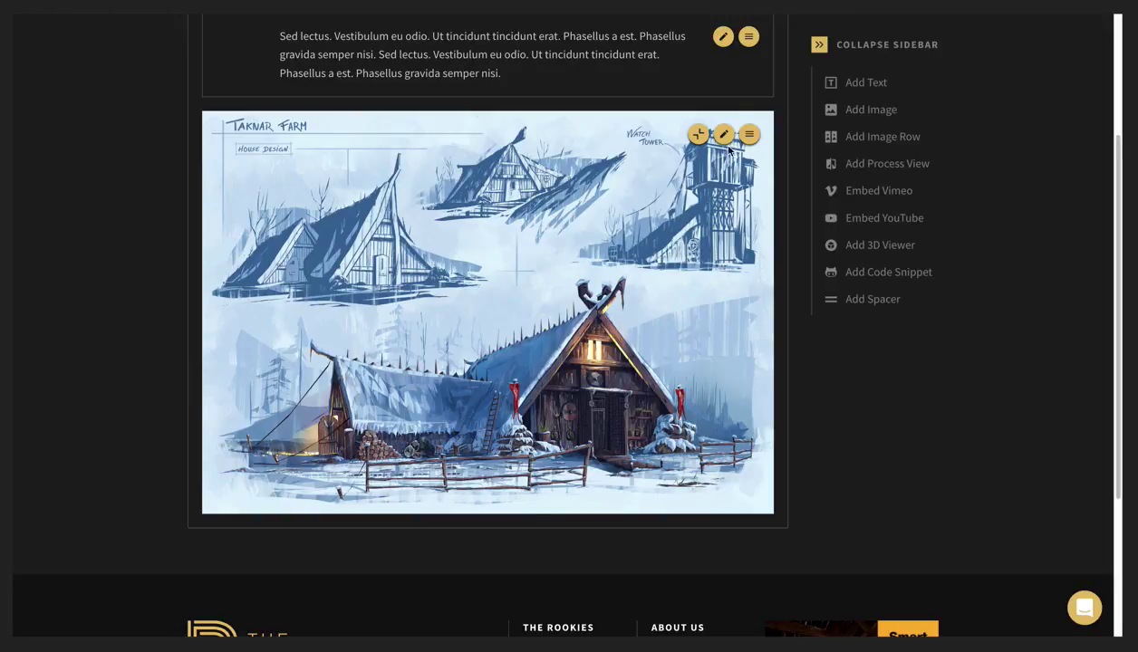
pyautogui.click(698, 134)
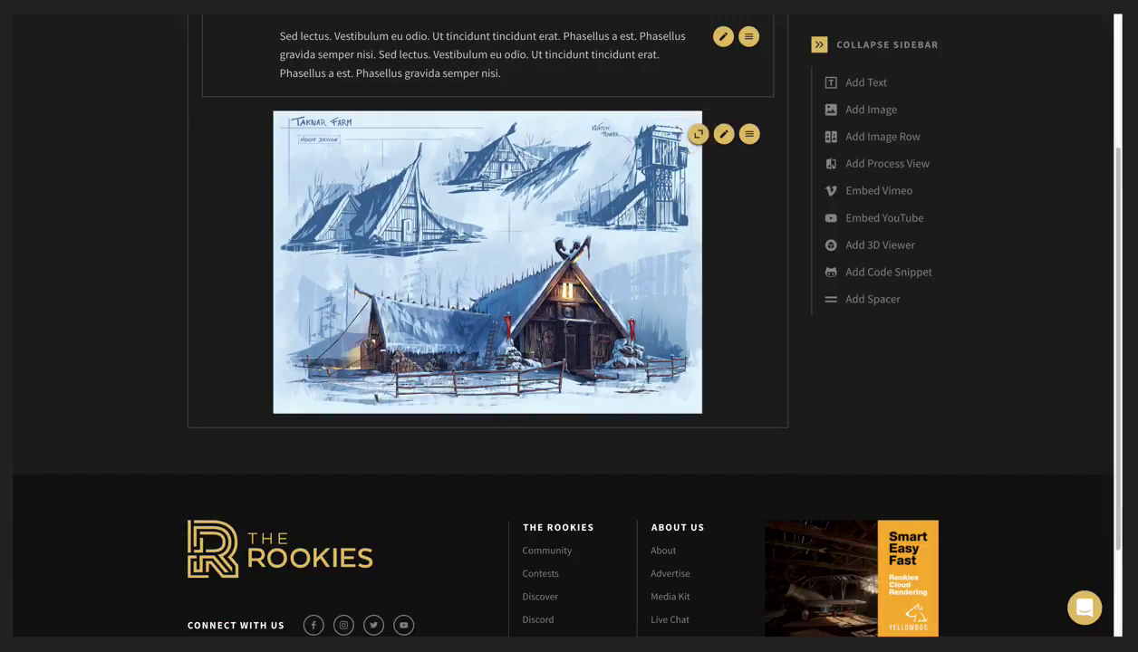
pyautogui.click(744, 221)
# Add a process view with the two VIKING_CHARACTER_DESIGN_CONCEPT_ART images below the house image and try its comparison slider
pyautogui.click(889, 165)
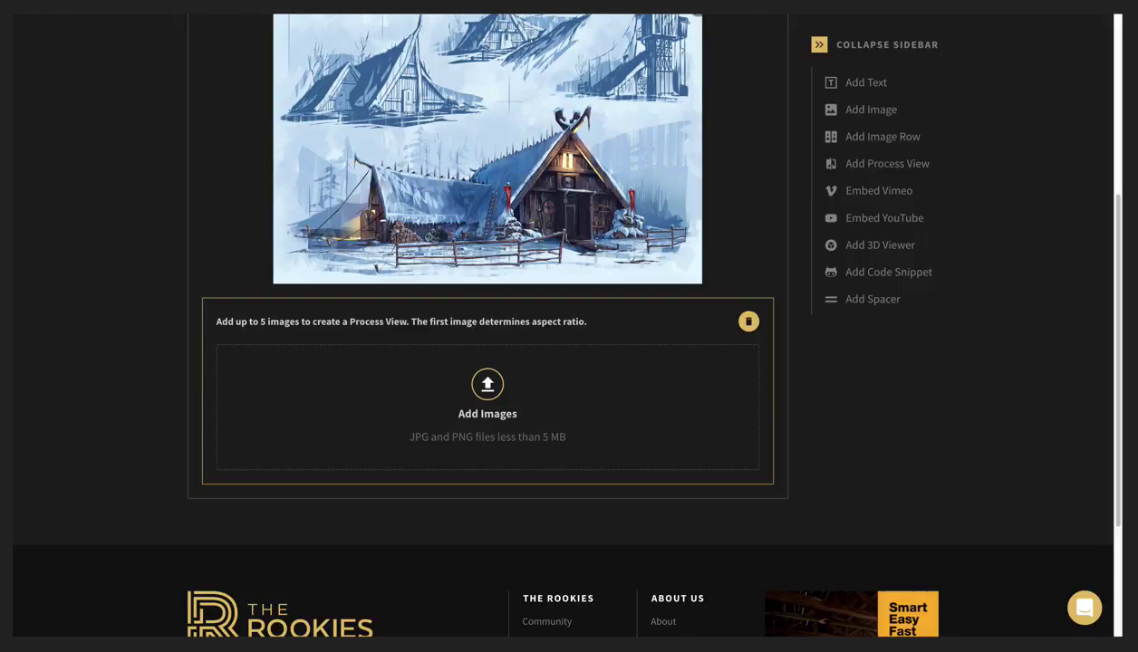
pyautogui.moveTo(1124, 441); pyautogui.dragTo(530, 563)
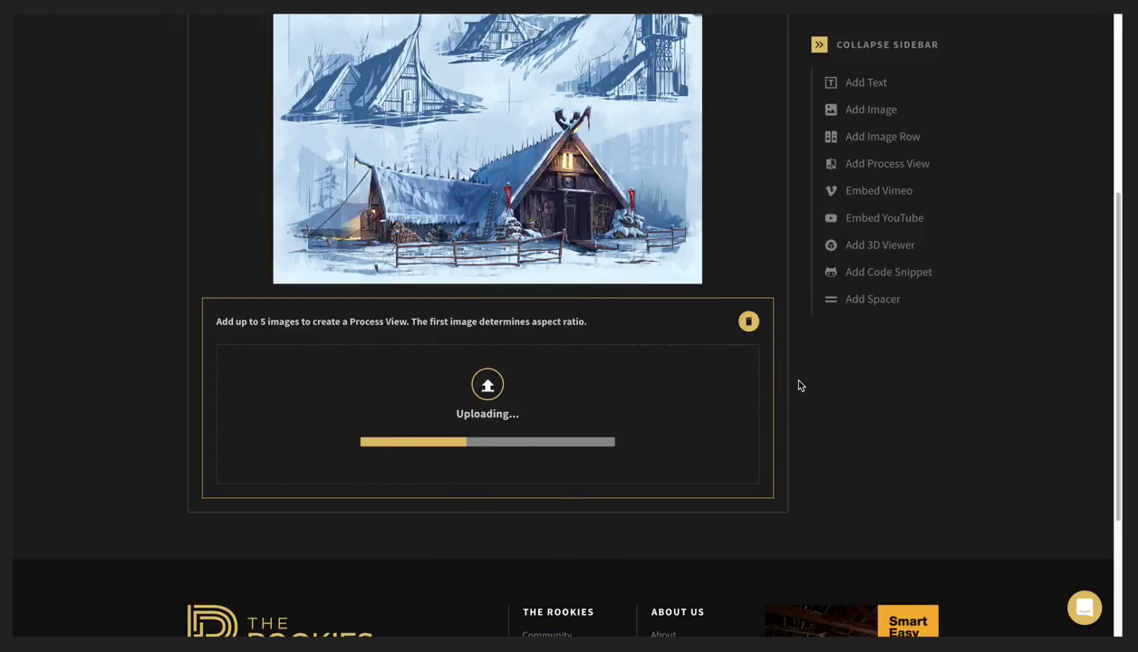
pyautogui.scroll(-3, 705, 447)
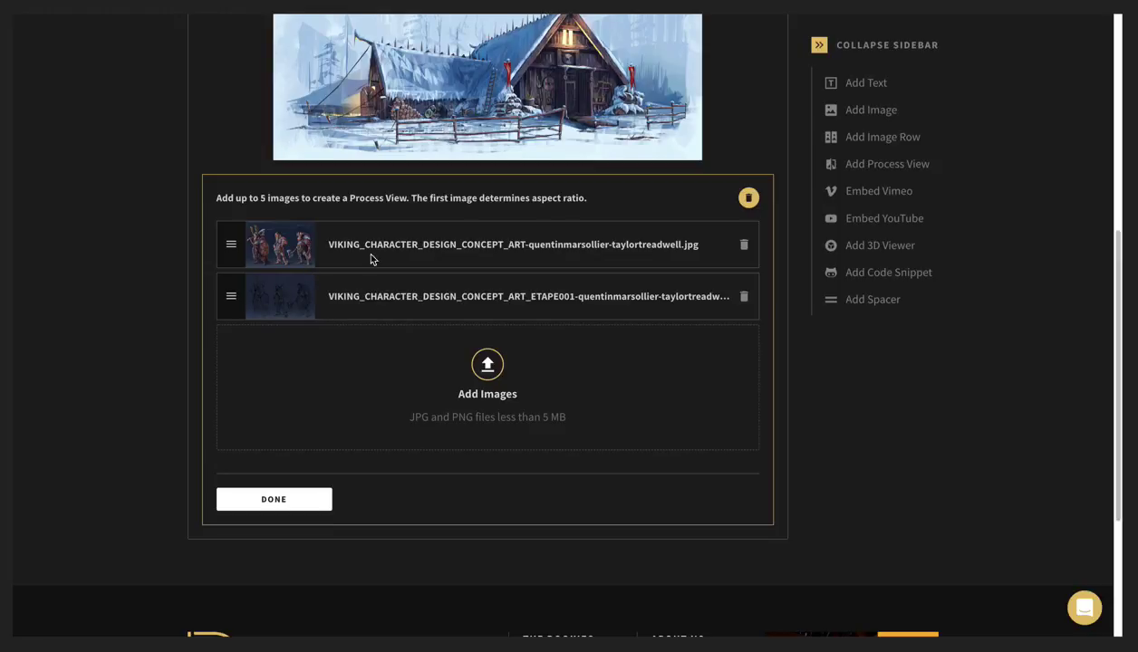
pyautogui.click(287, 504)
pyautogui.scroll(-3, 778, 443)
pyautogui.moveTo(220, 527)
pyautogui.mouseDown()
pyautogui.moveTo(758, 526)
pyautogui.moveTo(221, 527)
pyautogui.mouseUp()
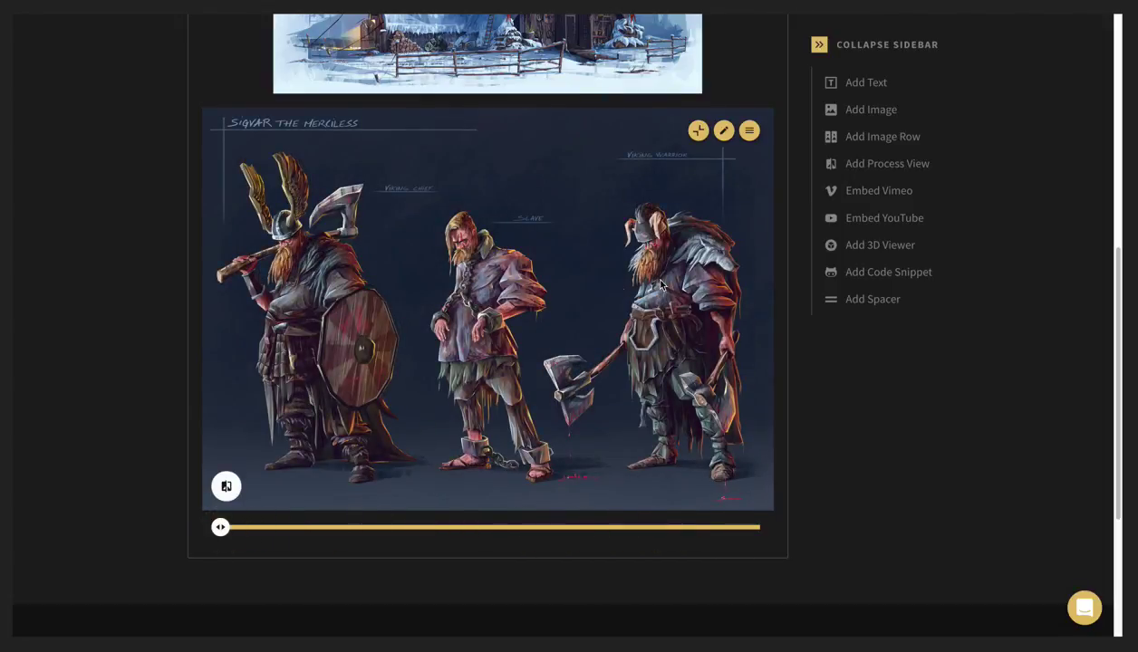
# Add a text block below the process view reading "Sed lectus. Vestibulum eu odio. Ut tincidunt tincidunt erat. Phasellus a est. Phasellus gravida semper nisi."
pyautogui.click(864, 84)
pyautogui.click(490, 358)
pyautogui.write('Sed lectus. Vestibulum eu odio. Ut tincidunt tincidunt erat. Phasellus a est. Phasellus gravida semper nisi.')
pyautogui.click(300, 455)
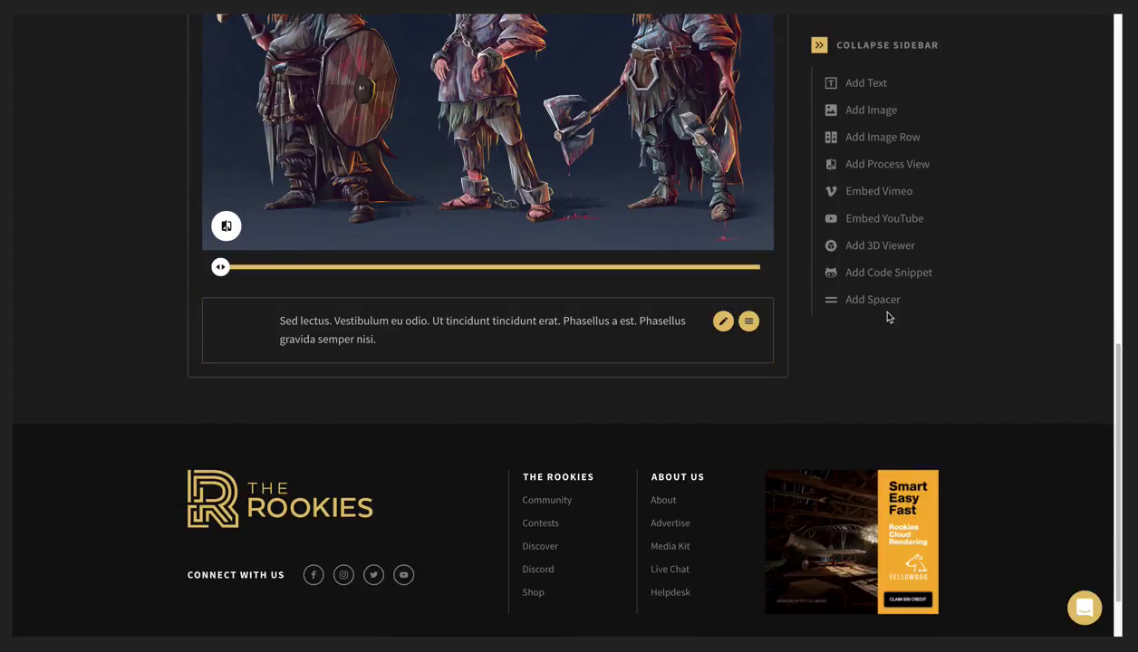
# Add an image row below the last text with the grey rock blockout and the painted rock landscape
pyautogui.click(876, 137)
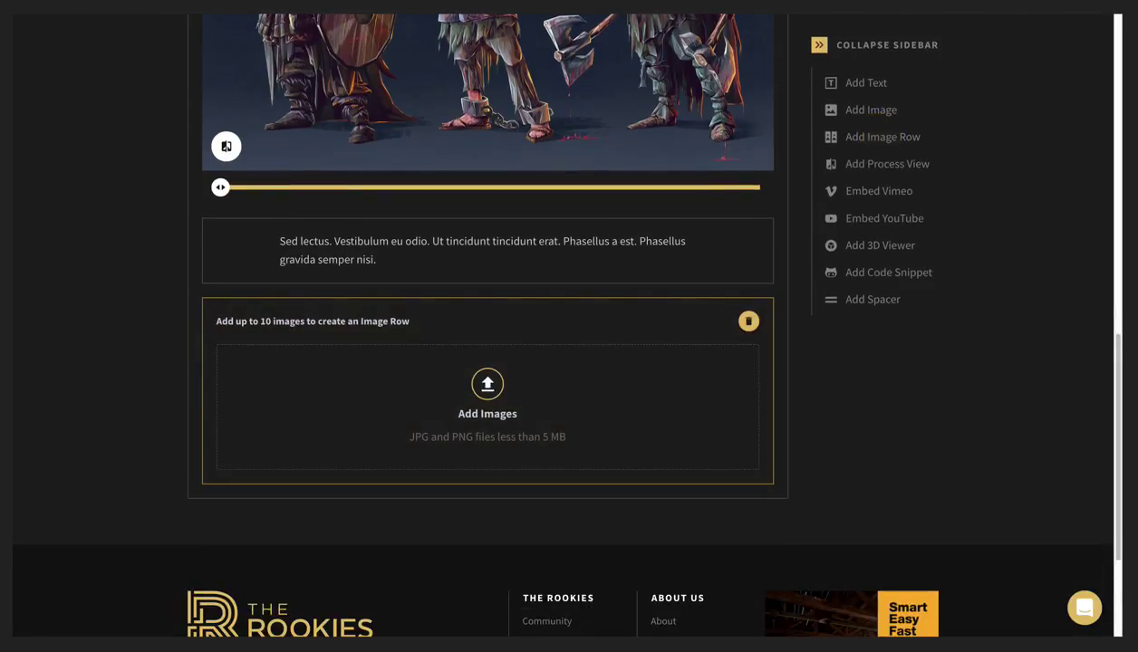
pyautogui.moveTo(516, 417); pyautogui.dragTo(521, 442)
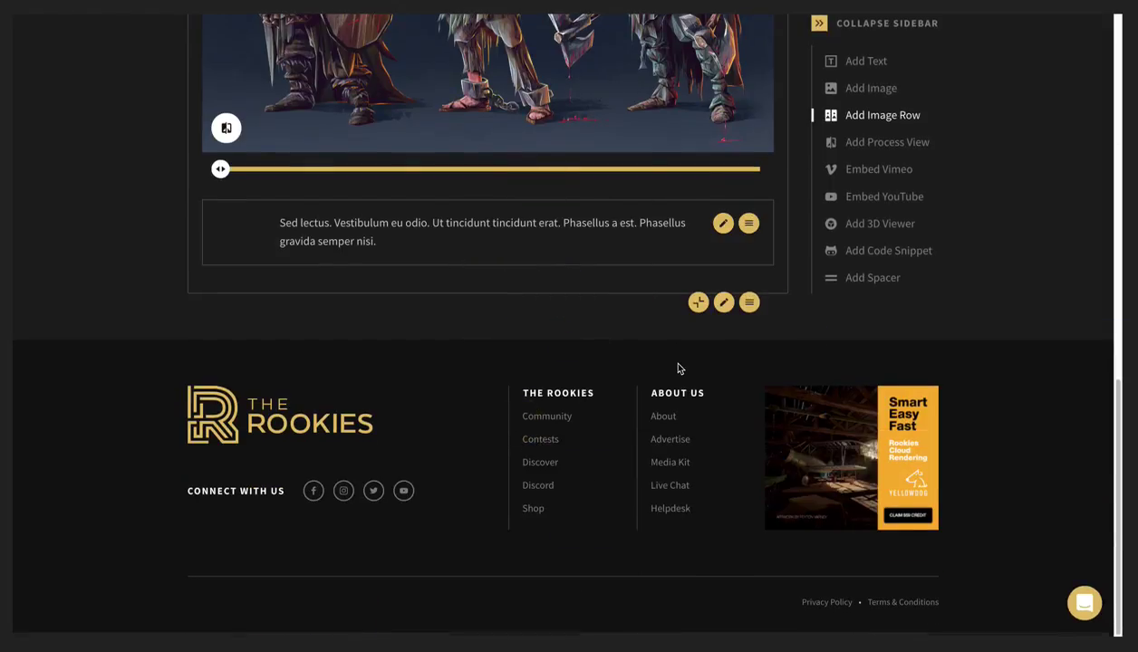
pyautogui.scroll(-2, 724, 402)
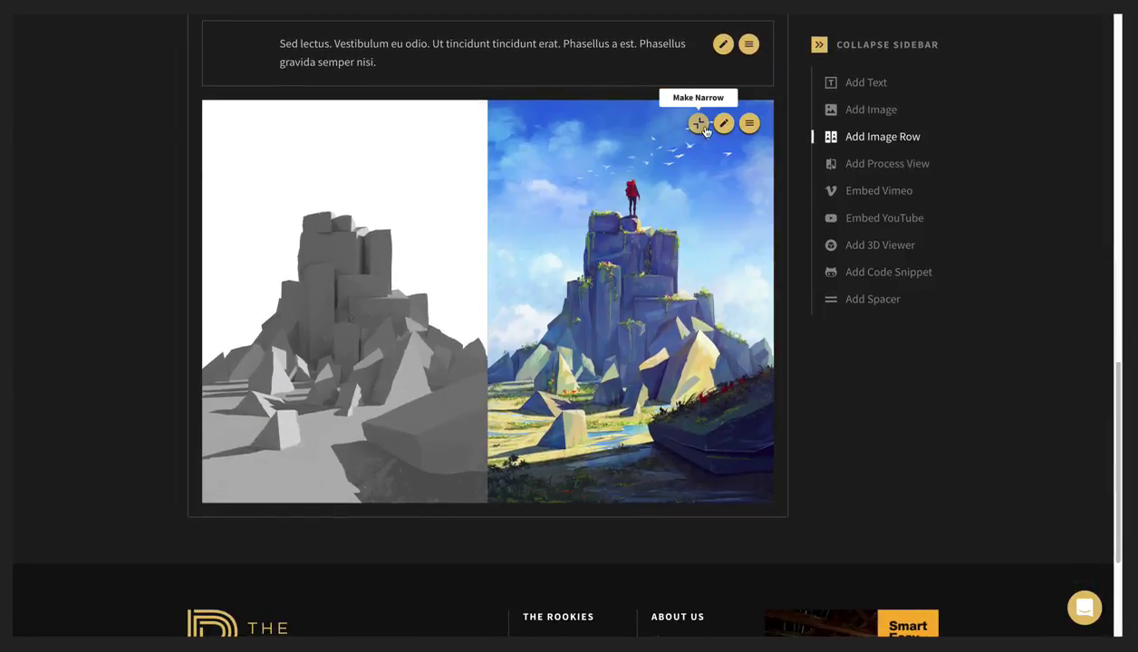
# Try the narrow layout on the Viking characters process view and restore its full width
pyautogui.scroll(10, 815, 388)
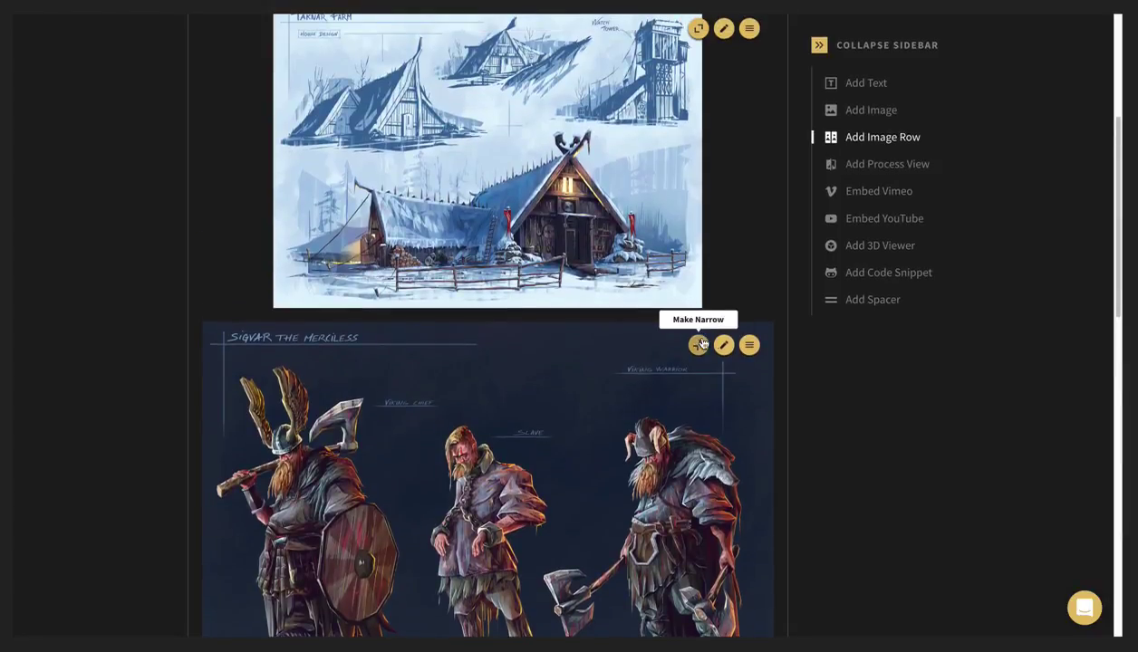
pyautogui.click(700, 344)
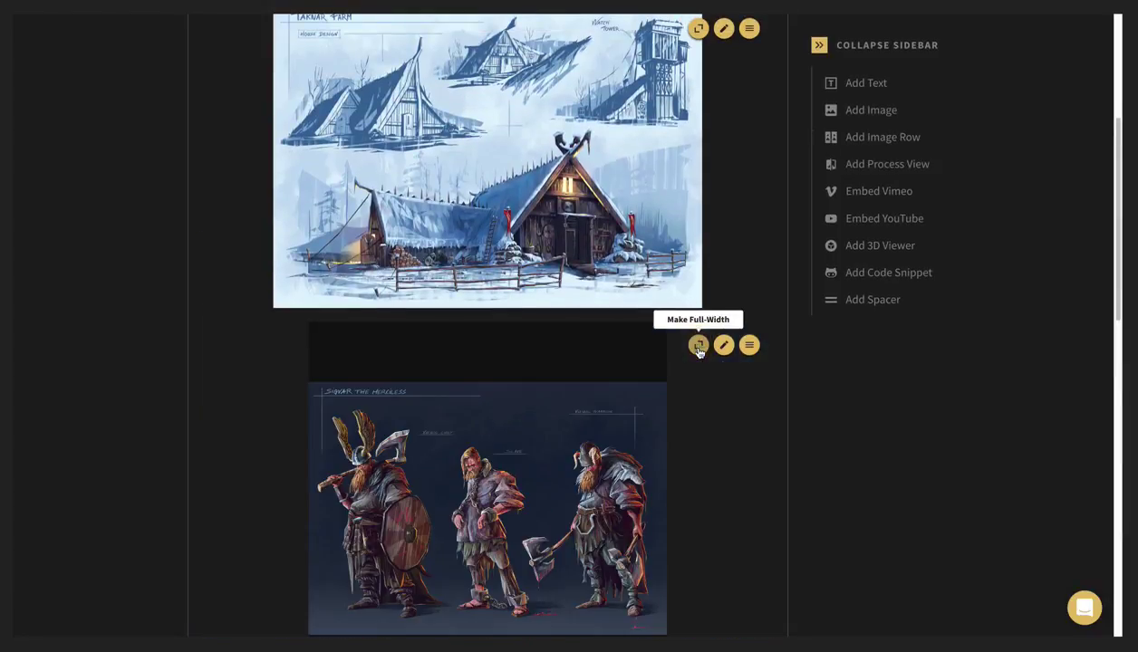
pyautogui.click(699, 344)
# Review the assembled entry content, from the Viking house image down to the image row
pyautogui.scroll(-2, 798, 409)
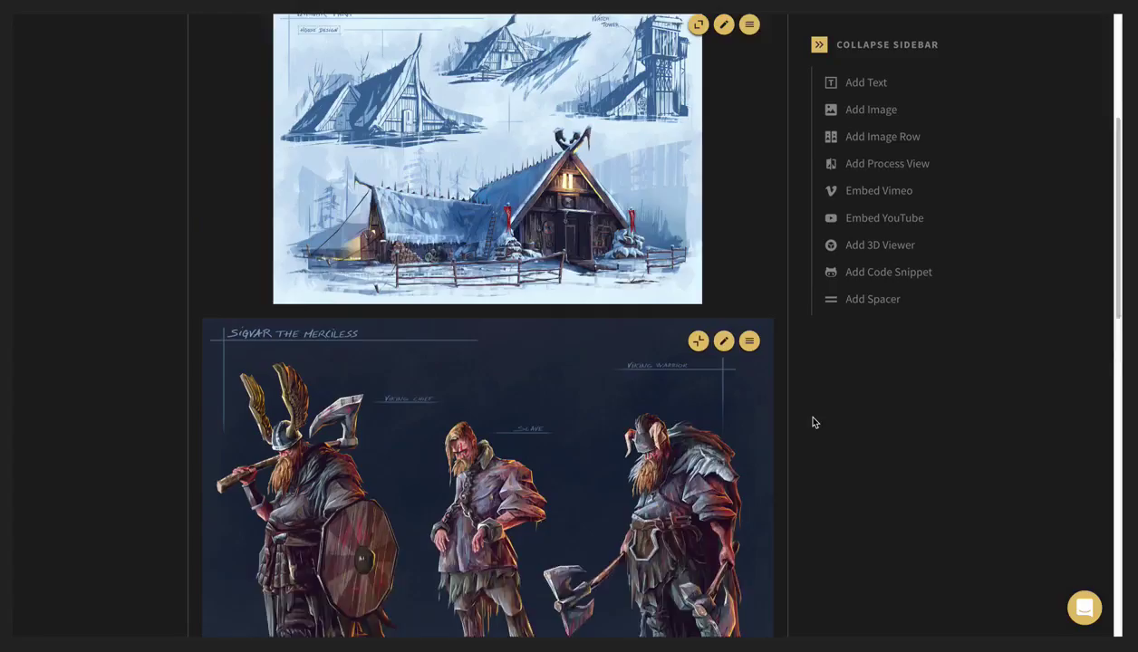
pyautogui.scroll(5, 797, 410)
pyautogui.scroll(-2, 745, 383)
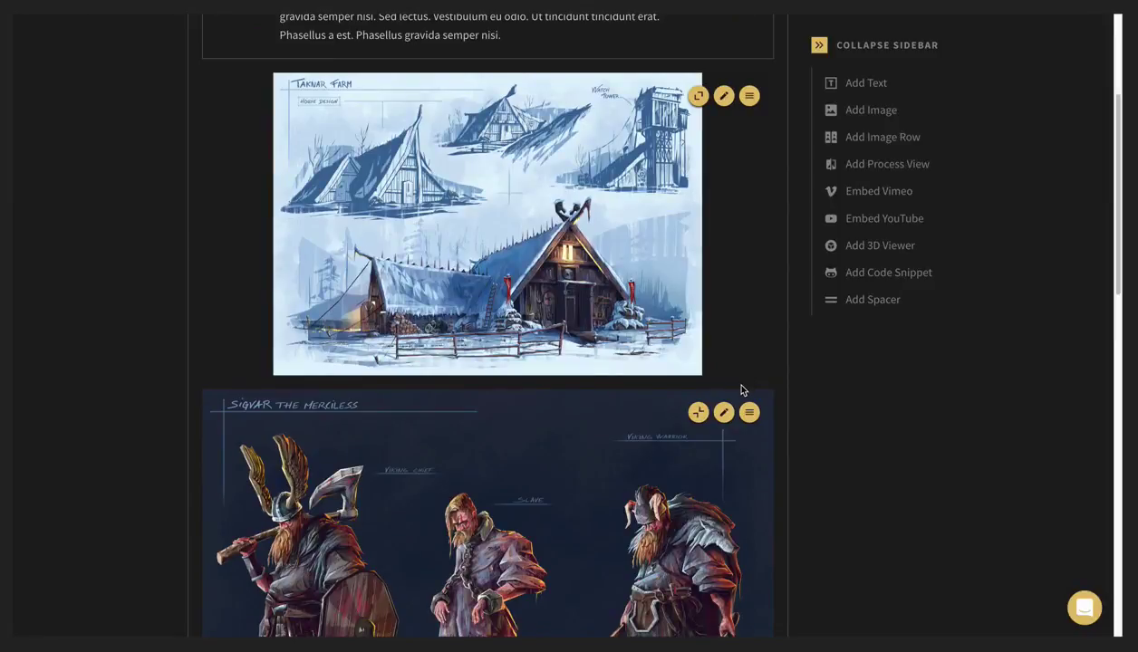
pyautogui.scroll(-5, 741, 390)
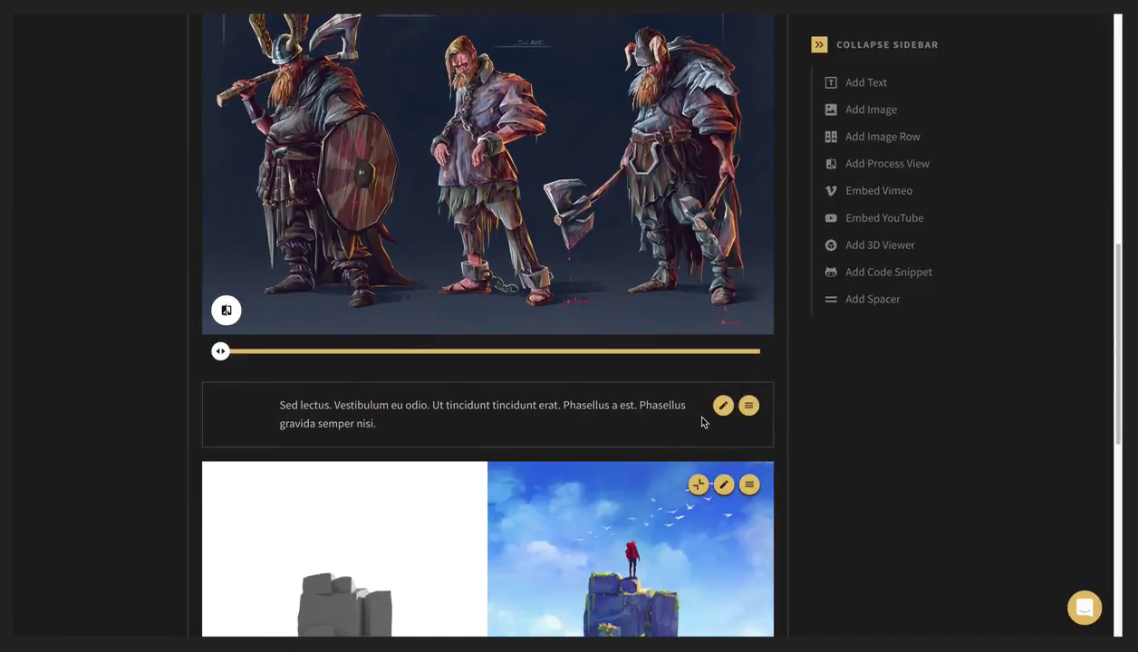
pyautogui.scroll(-2, 619, 426)
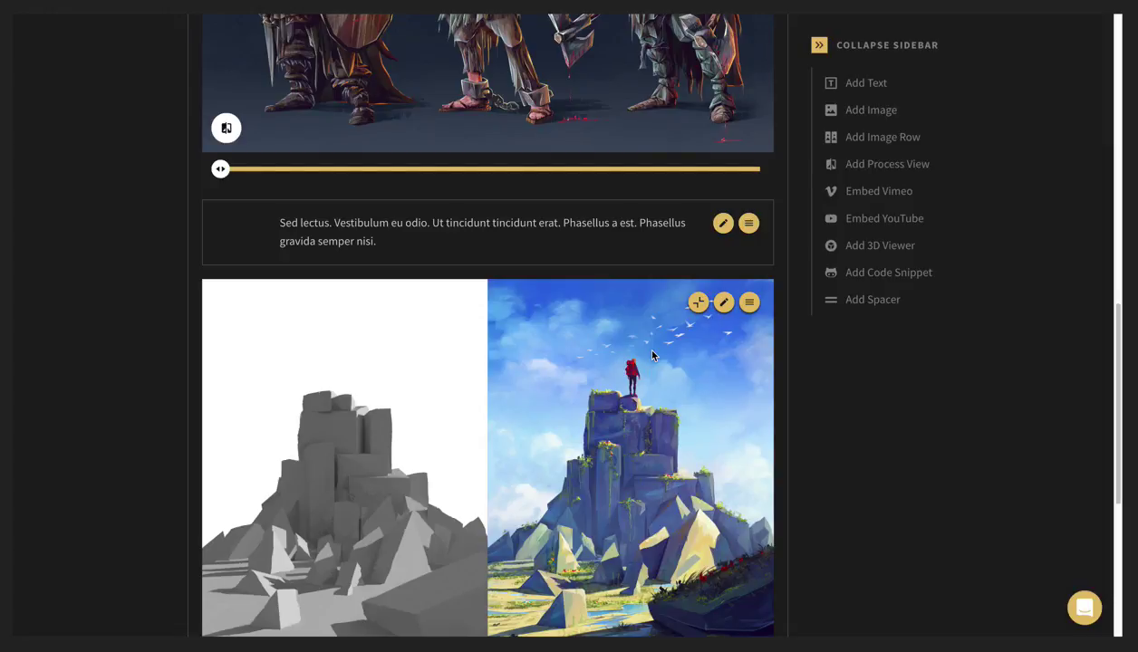
pyautogui.scroll(-2, 675, 444)
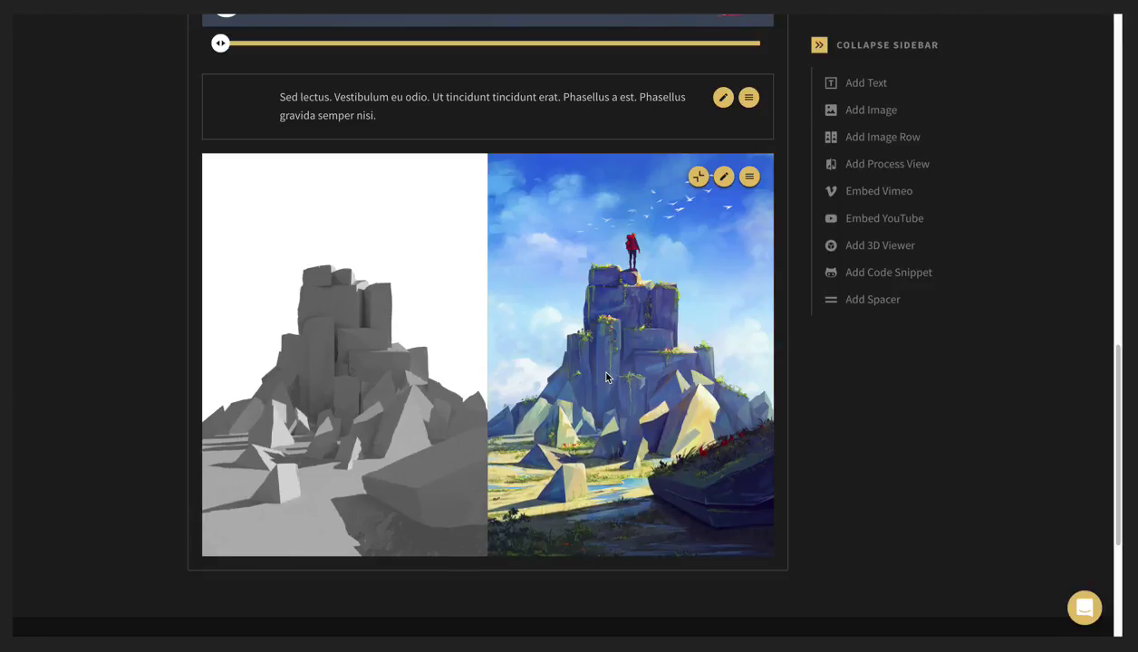
# Finish the entry content stage and continue to the entry details
pyautogui.scroll(15, 606, 377)
pyautogui.scroll(-3, 606, 377)
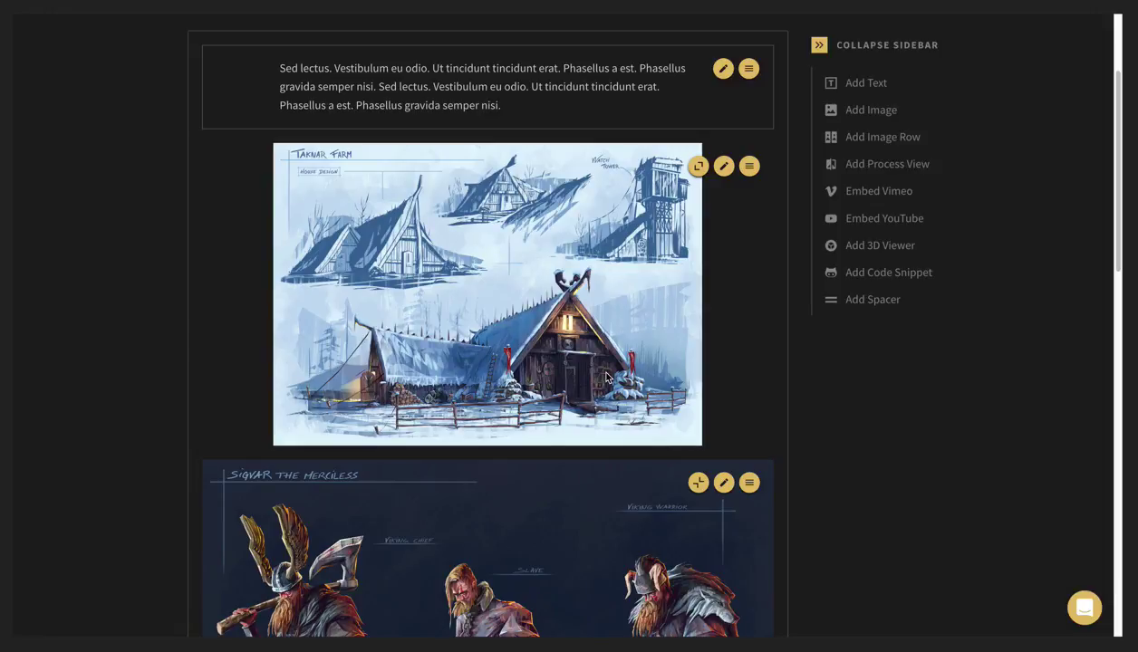
pyautogui.scroll(2, 817, 523)
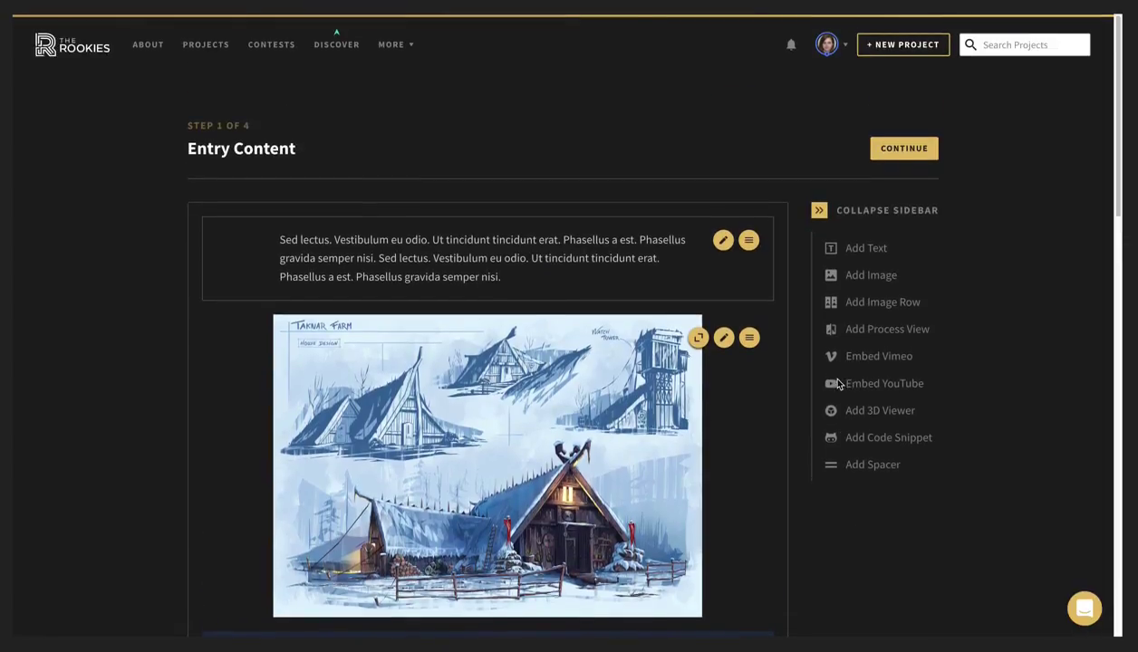
pyautogui.click(910, 151)
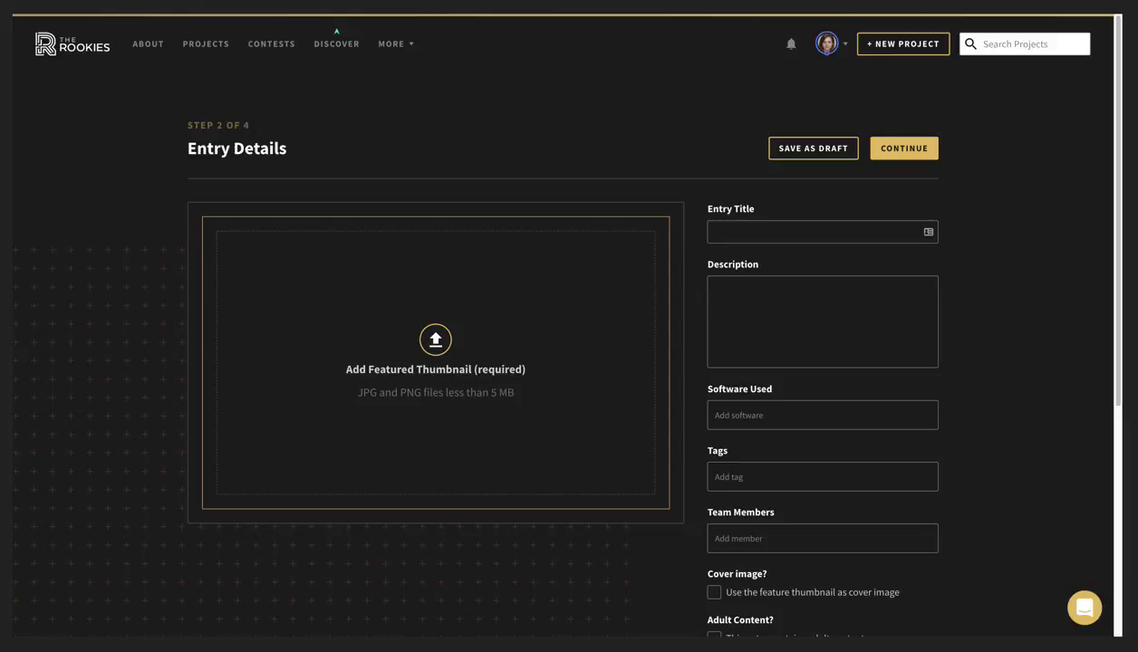
# Upload the Viking characters picture as the featured thumbnail, accept its crop and use it as the cover image too
pyautogui.moveTo(1132, 381); pyautogui.dragTo(443, 370)
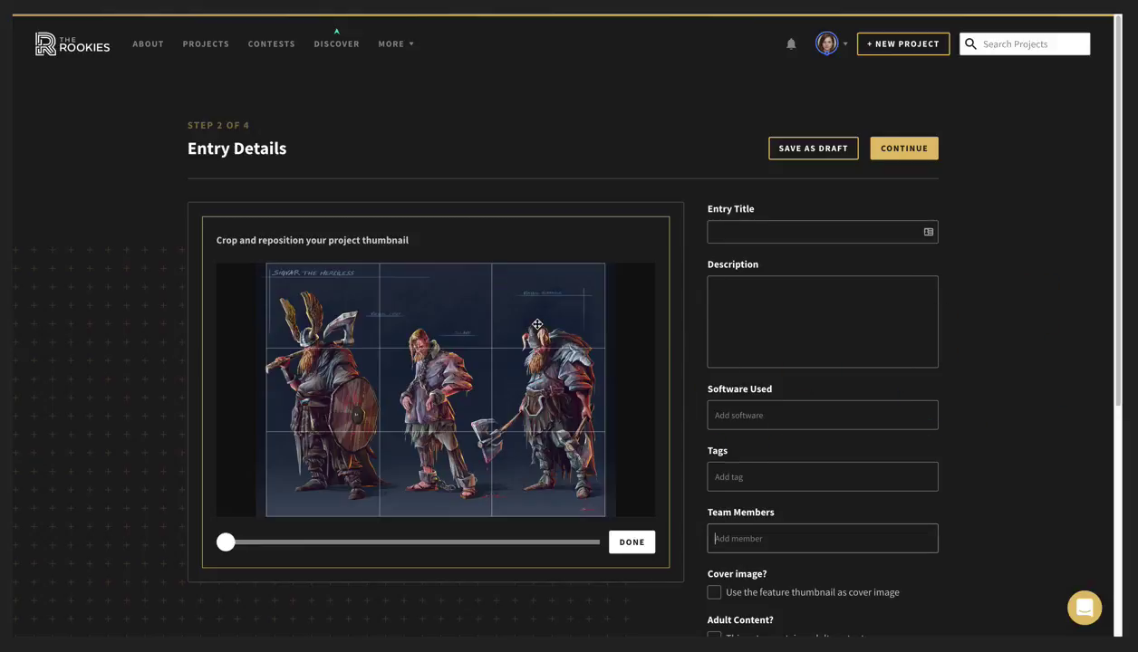
pyautogui.moveTo(226, 542); pyautogui.dragTo(154, 541)
pyautogui.click(631, 542)
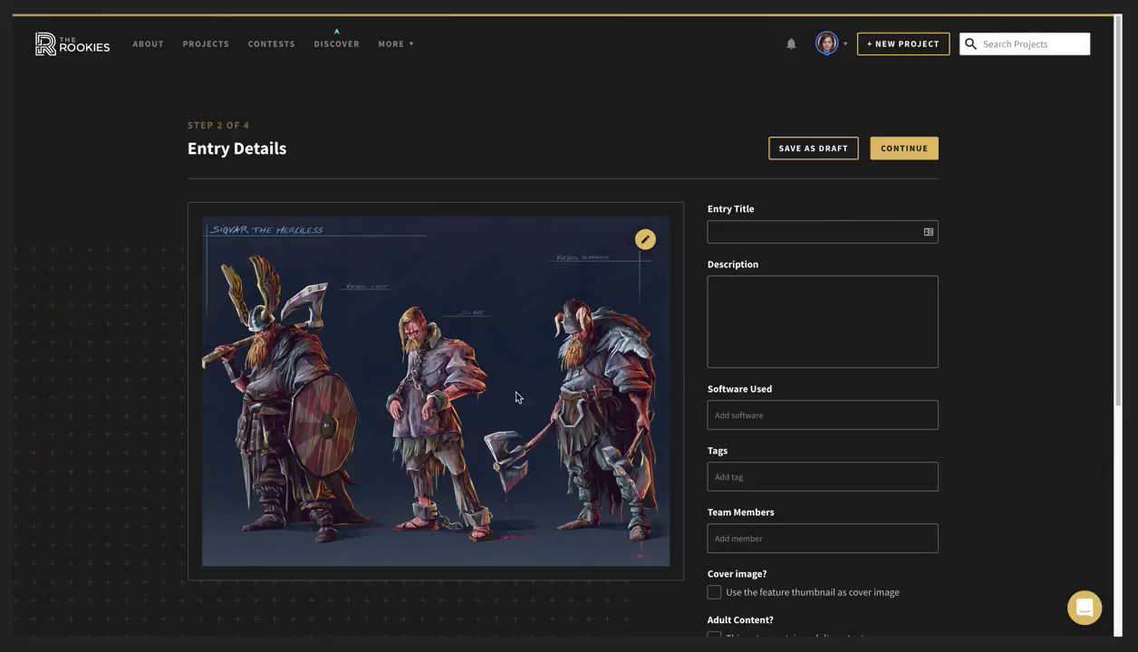
pyautogui.scroll(-1, 858, 541)
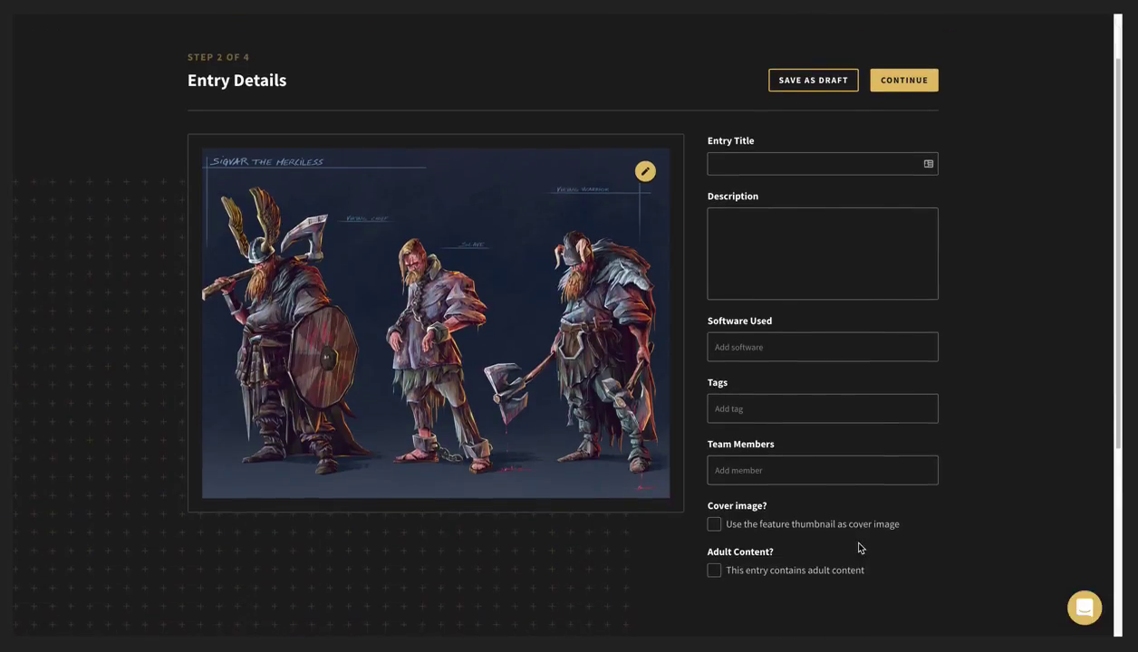
pyautogui.click(714, 526)
# Title the entry "my test entry" and describe it with "Sed lectus. Vestibulum eu odio. Ut tincidunt tincidunt erat. Phasellus a est. Phasellus gravida semper nisi." three times
pyautogui.click(777, 158)
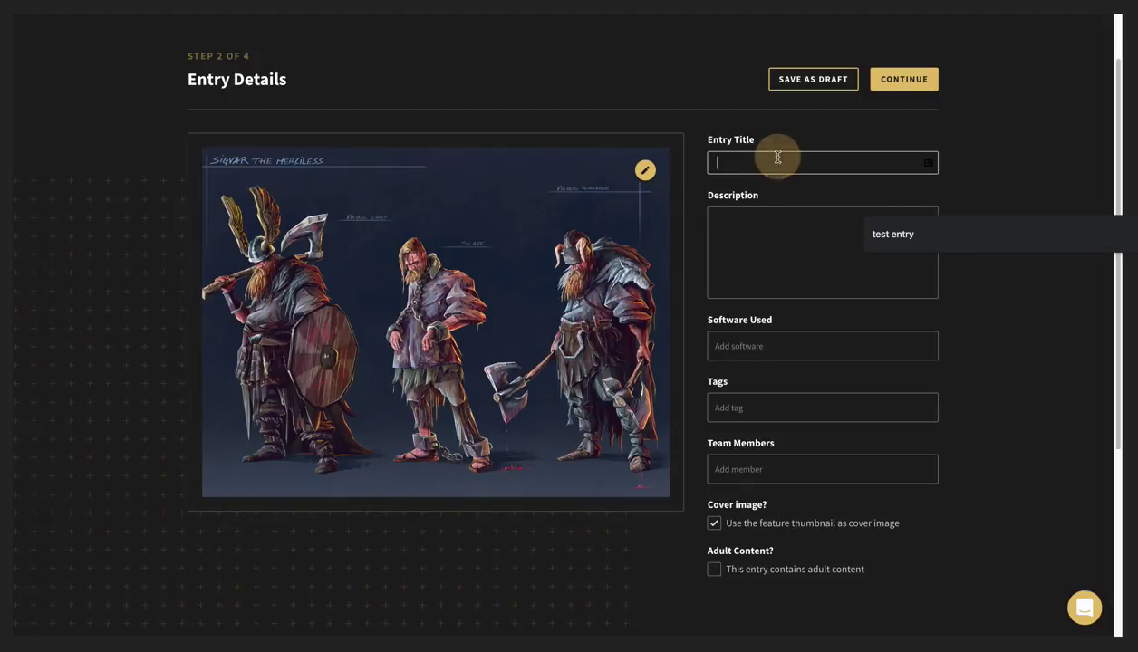
pyautogui.write('my test entry')
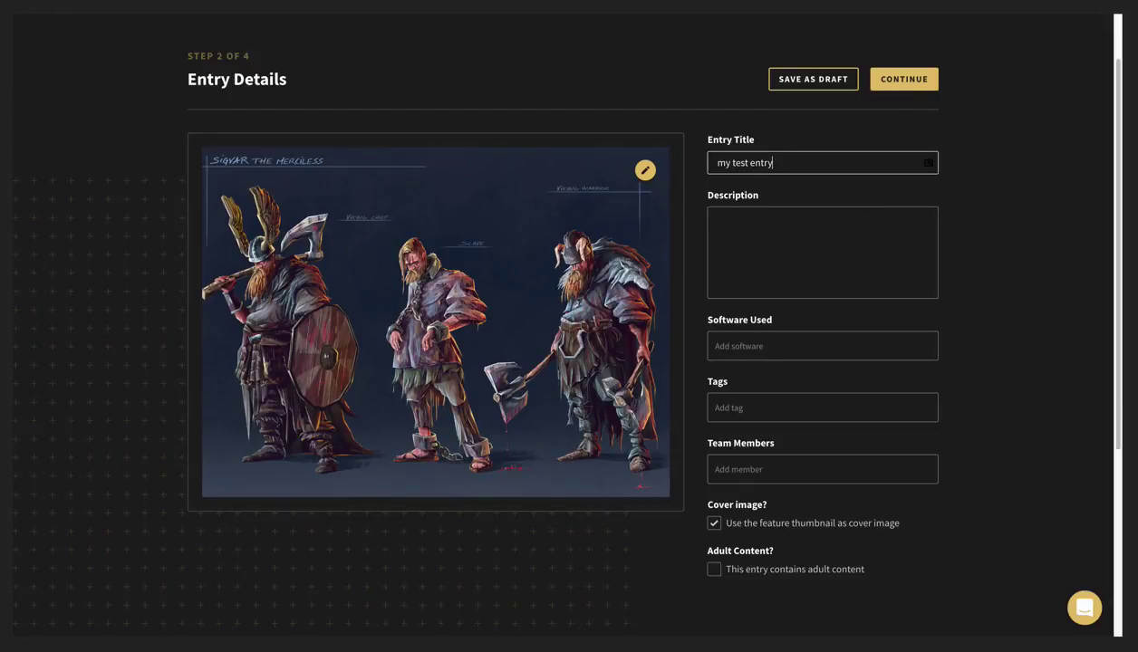
pyautogui.click(780, 231)
pyautogui.write('Sed lectus. Vestibulum eu odio. Ut tincidunt tincidunt erat. Phasellus a est. Phasellus gravida semper nisi.')
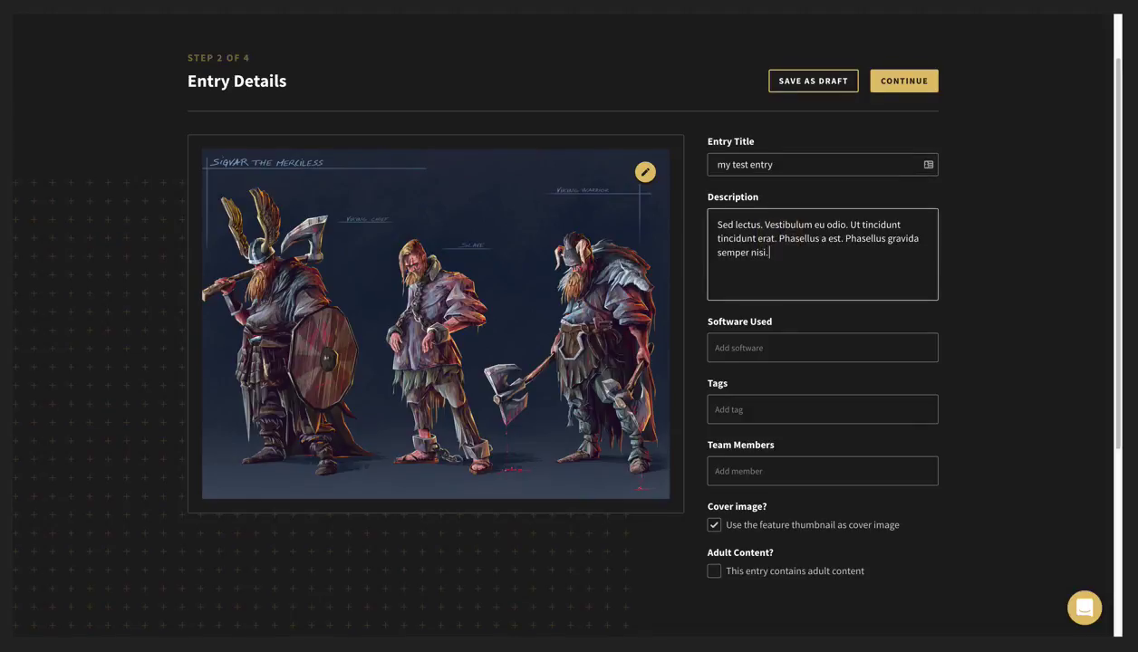
pyautogui.write('Sed lectus. Vestibulum eu odio. Ut tincidunt tincidunt erat. Phasellus a est. Phasellus gravida semper nisi.')
pyautogui.write('Sed lectus. Vestibulum eu odio. Ut tincidunt tincidunt erat. Phasellus a est. Phasellus gravida semper nisi.')
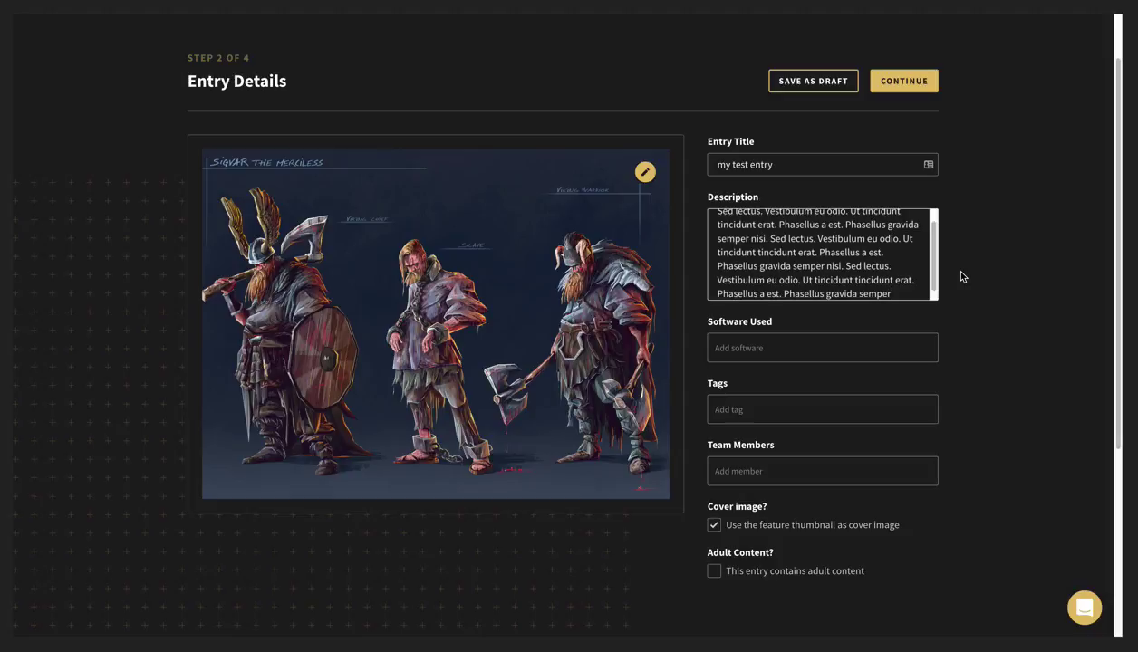
# Add photoshop as the software used for the entry
pyautogui.click(791, 345)
pyautogui.write('photo')
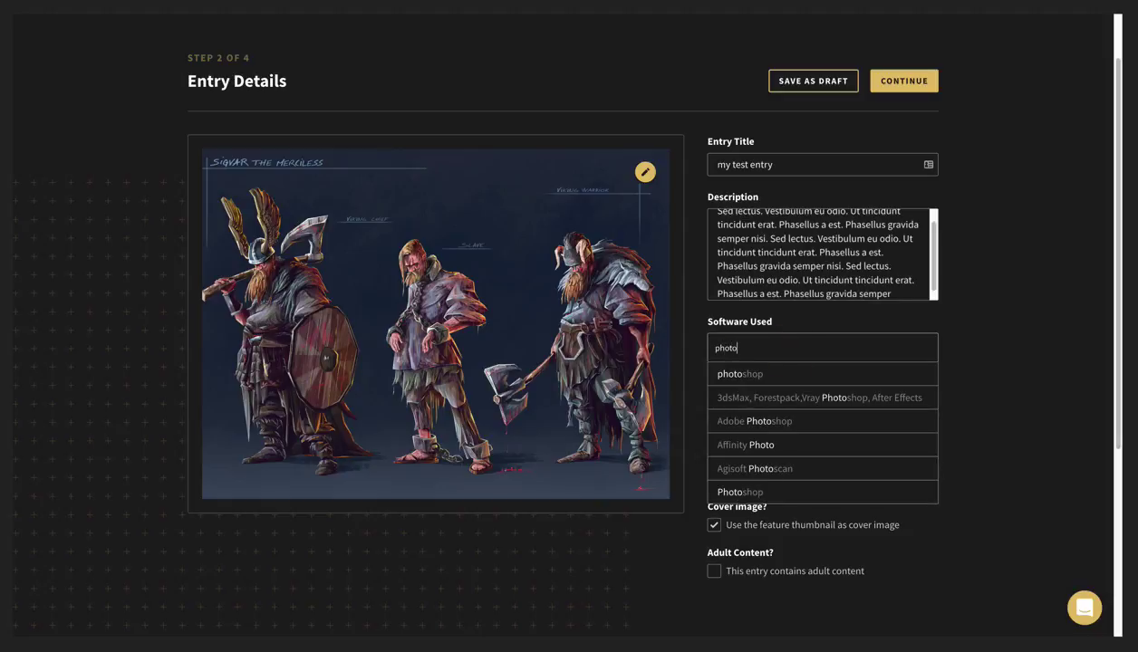
pyautogui.press('Down')
pyautogui.press('Return')
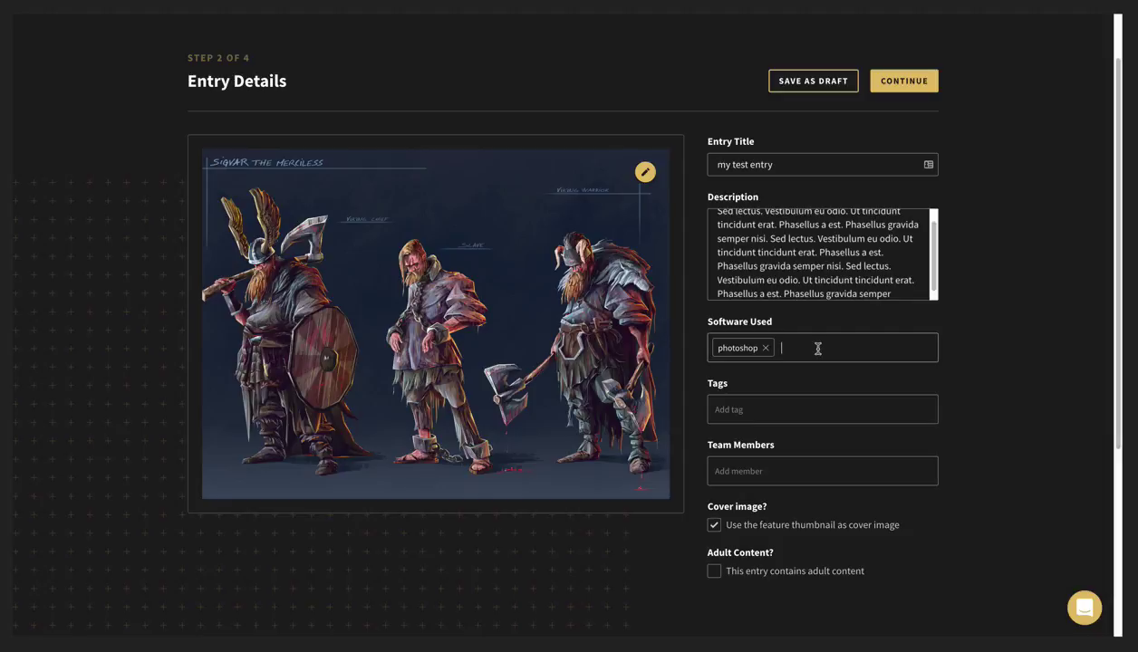
# Tag the entry with the suggested tags Character and weapons
pyautogui.click(770, 408)
pyautogui.write('character')
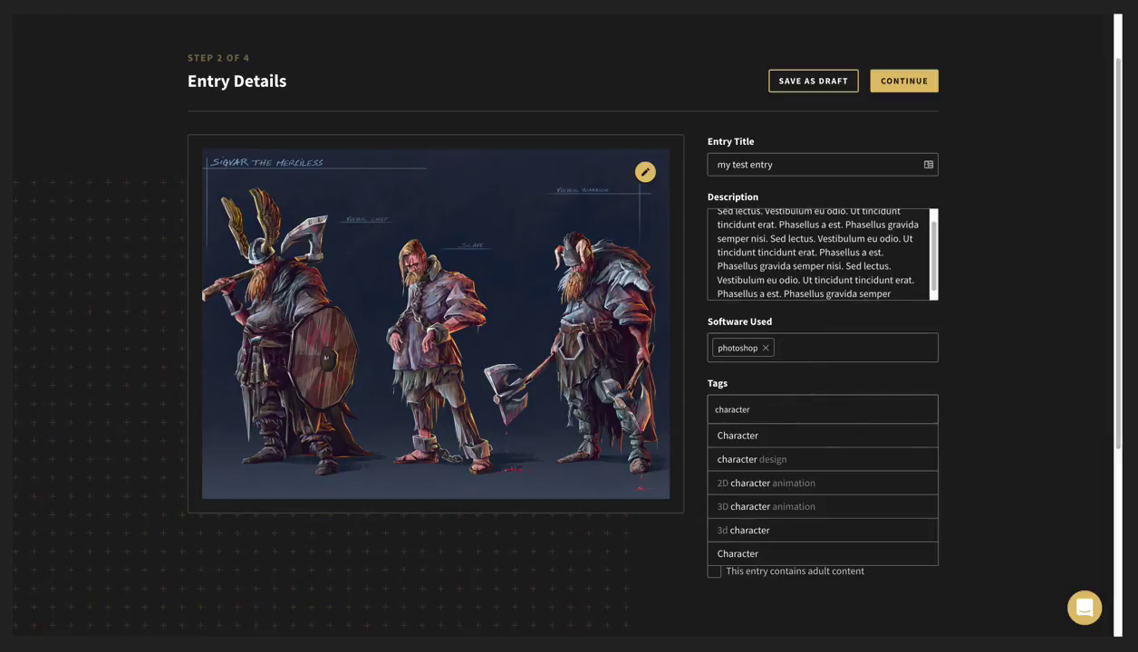
pyautogui.click(736, 435)
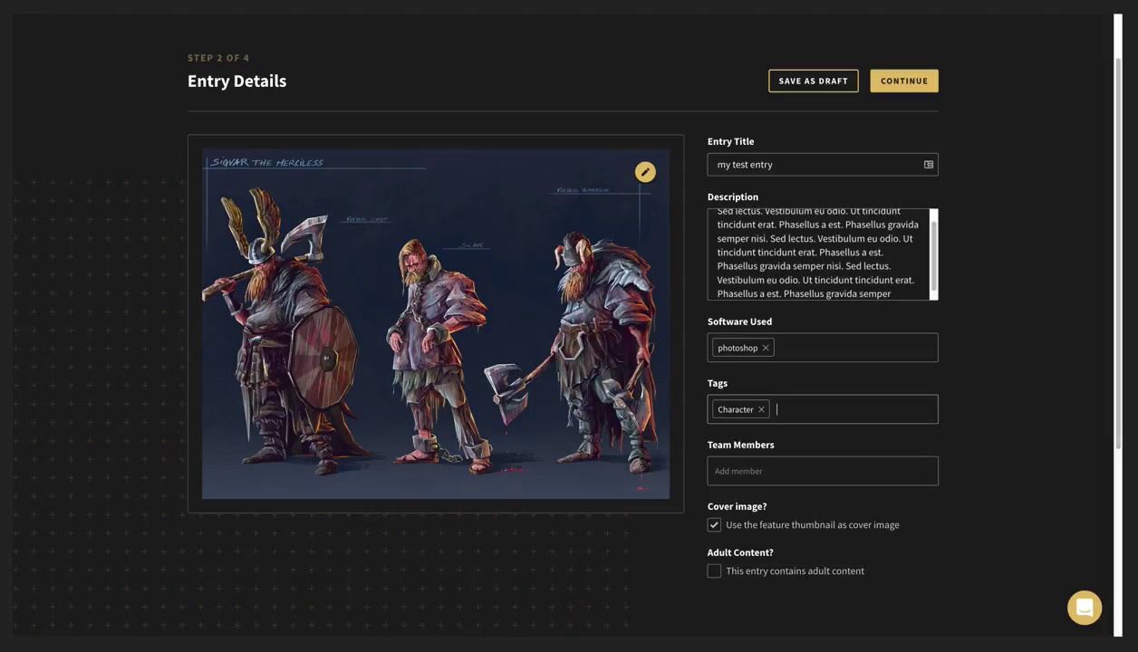
pyautogui.write('weapons')
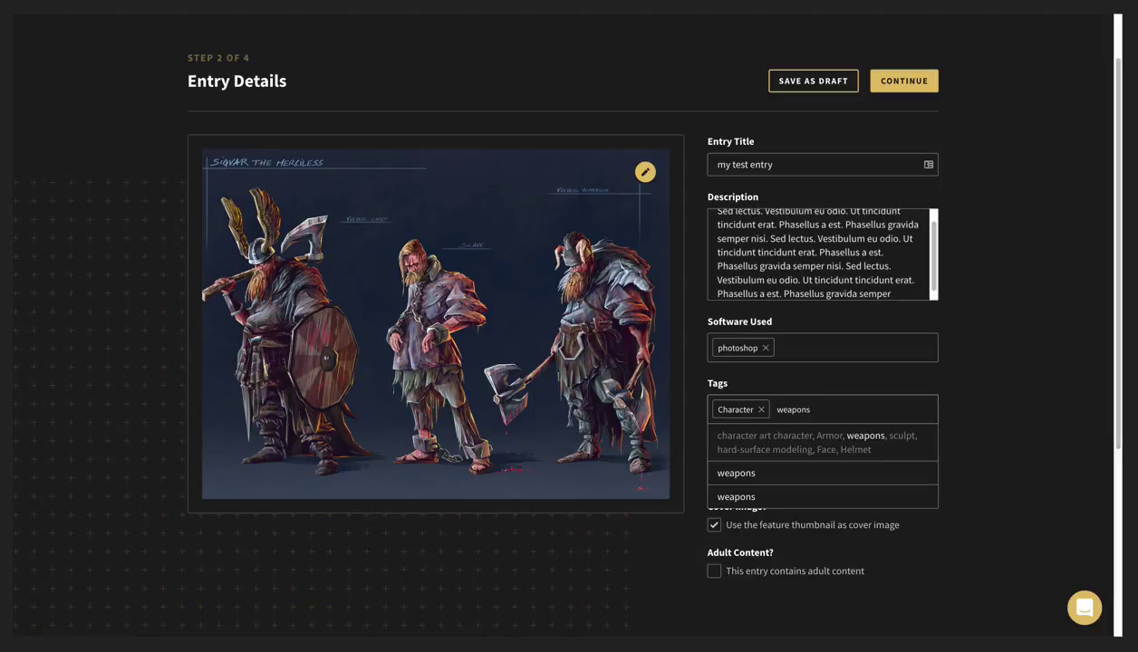
pyautogui.press('Down')
pyautogui.press('Return')
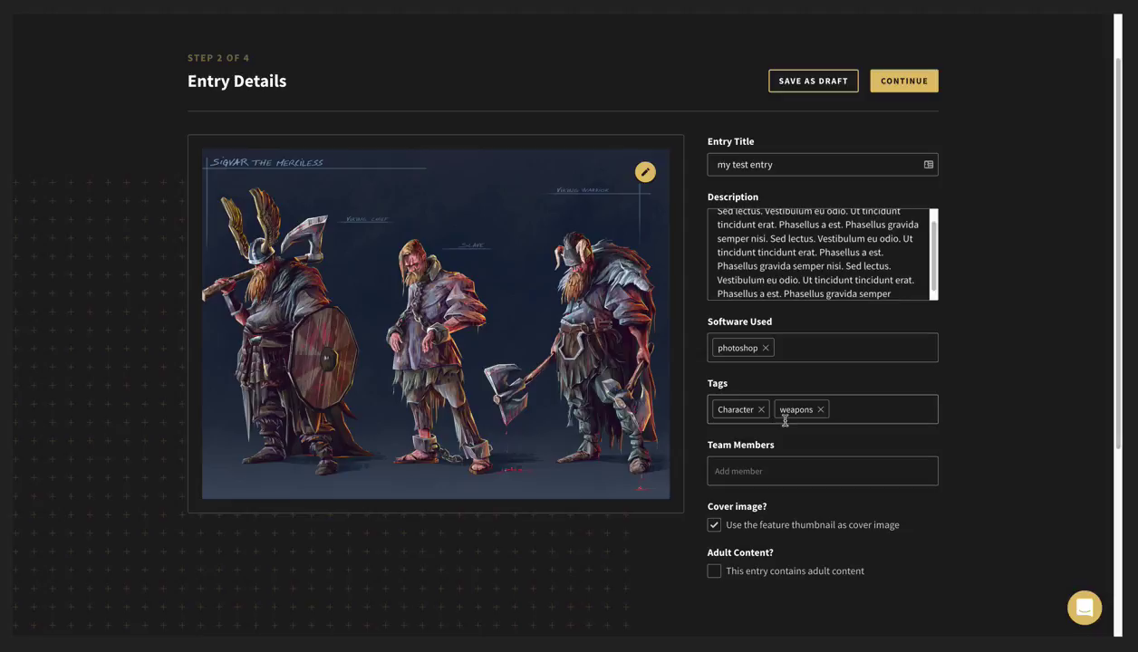
# Check the remaining entry details without adding team members, and continue to the contest selection
pyautogui.click(775, 470)
pyautogui.scroll(-1, 909, 512)
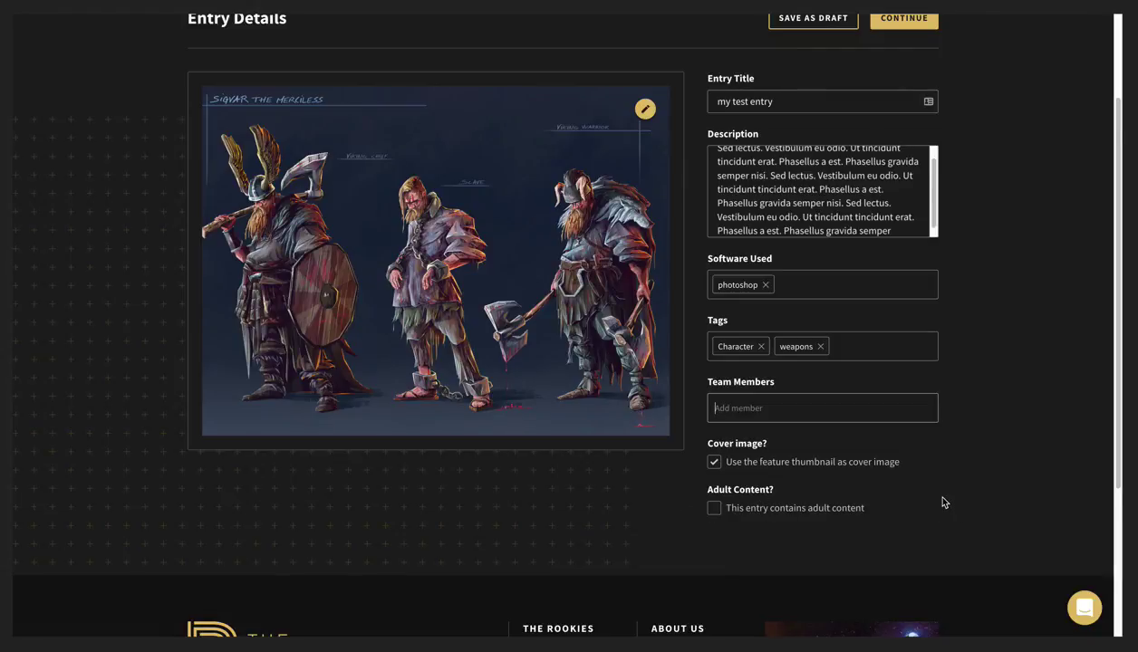
pyautogui.scroll(1, 942, 501)
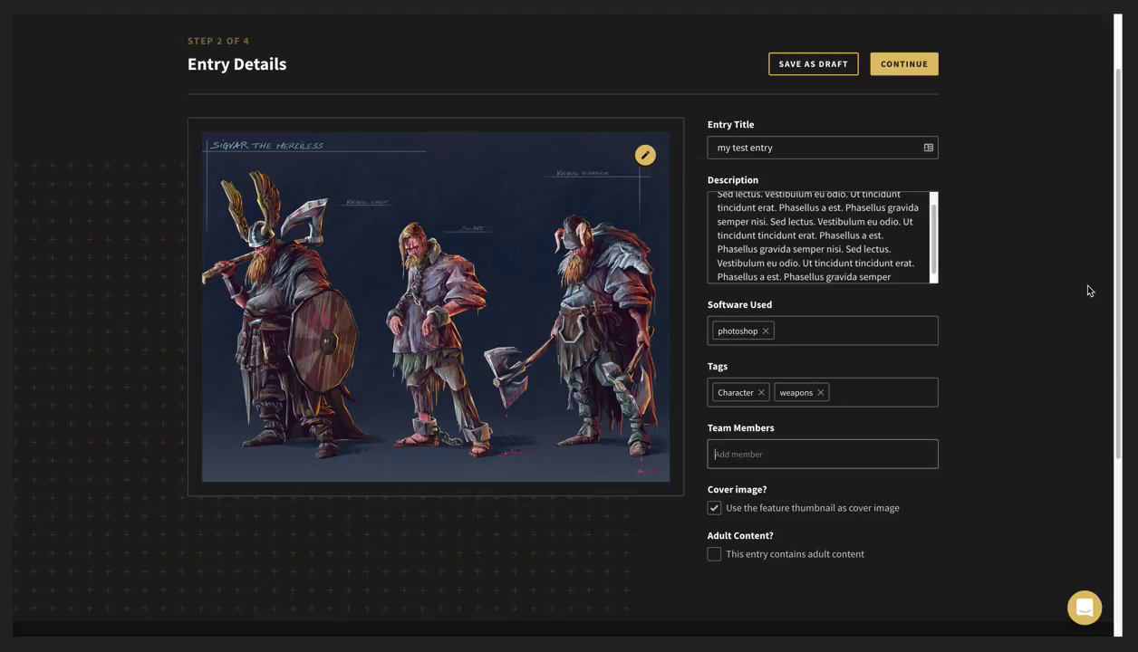
pyautogui.scroll(1, 979, 172)
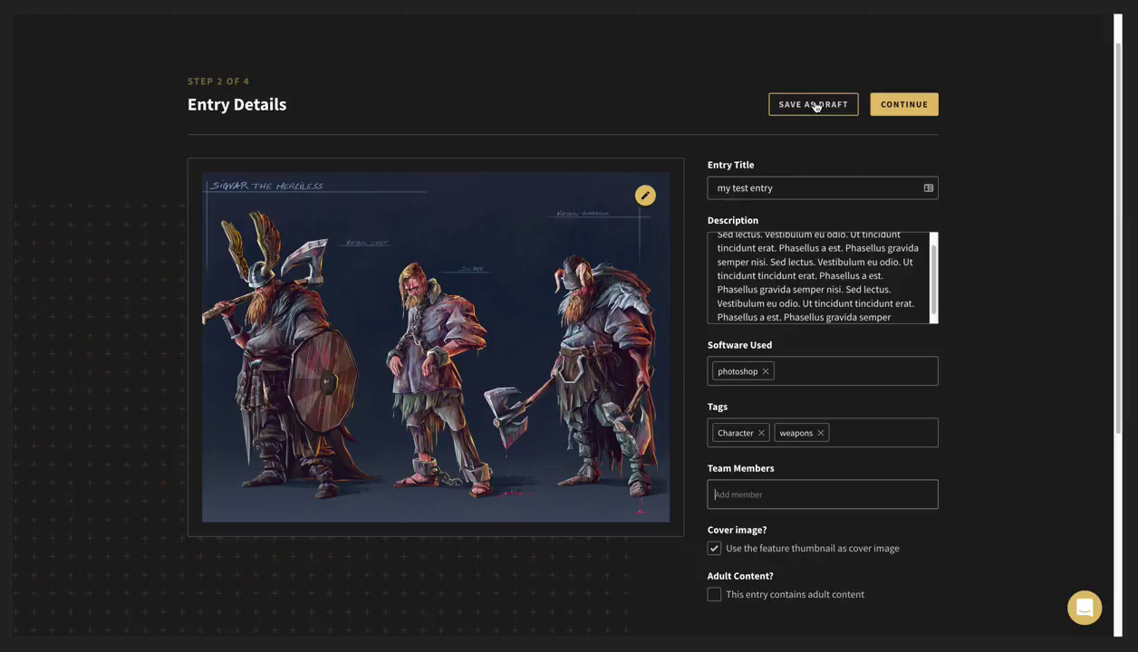
pyautogui.click(915, 108)
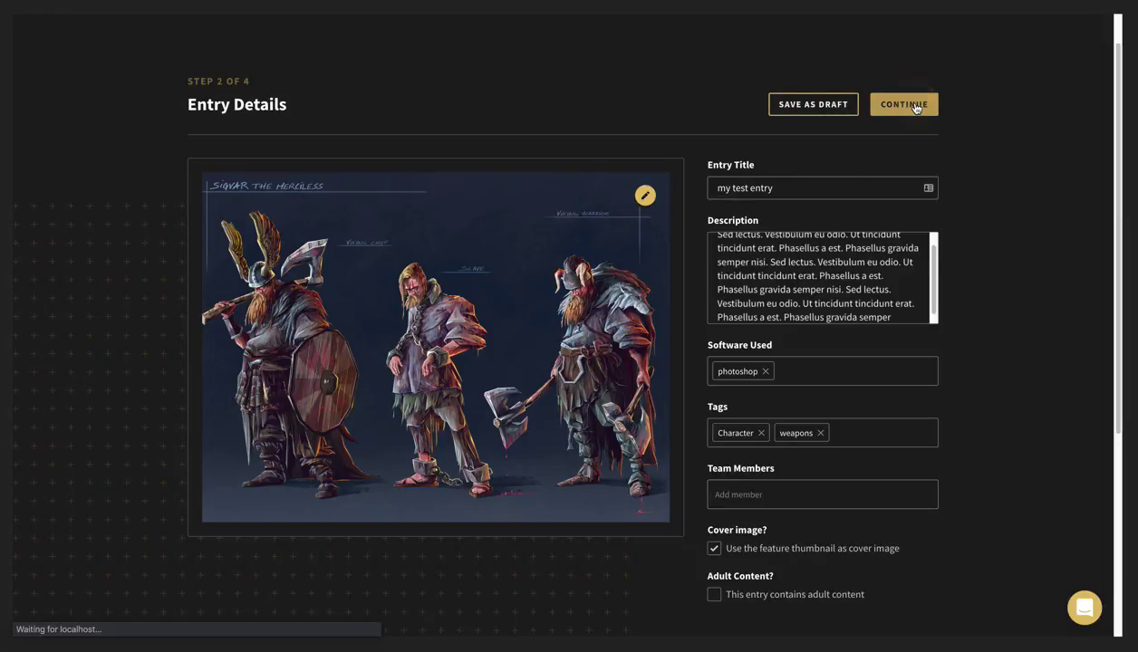
# Look through the available contests and choose Concept Art under Rookie of the Year for this entry
pyautogui.scroll(-5, 950, 392)
pyautogui.scroll(-3, 950, 391)
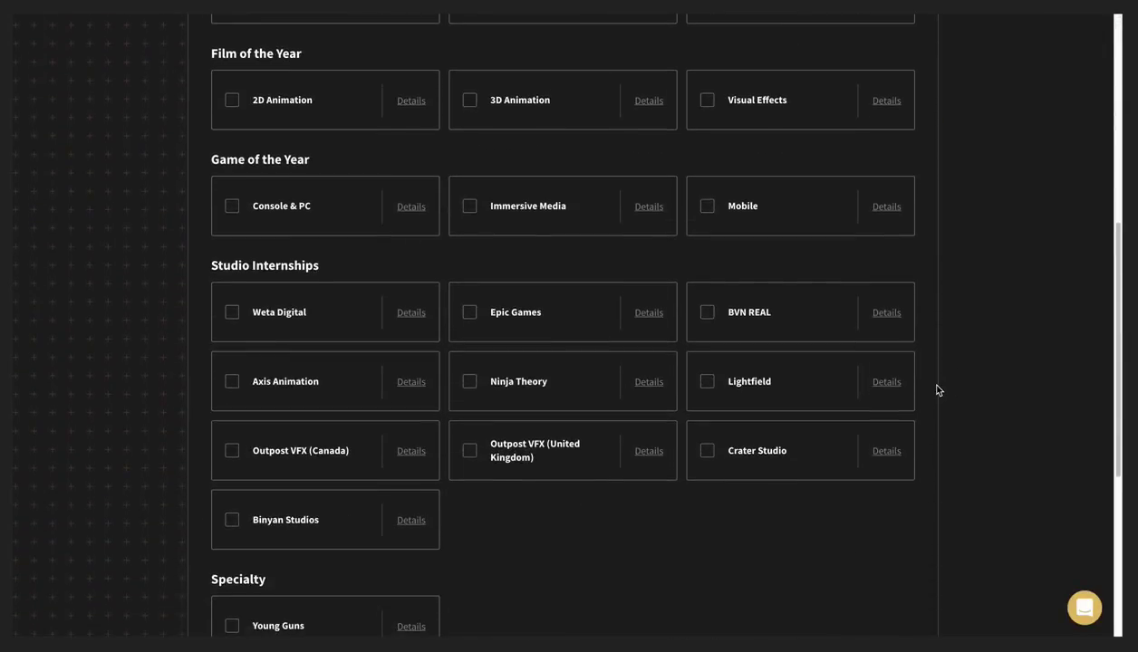
pyautogui.scroll(-2, 938, 390)
pyautogui.scroll(7, 938, 390)
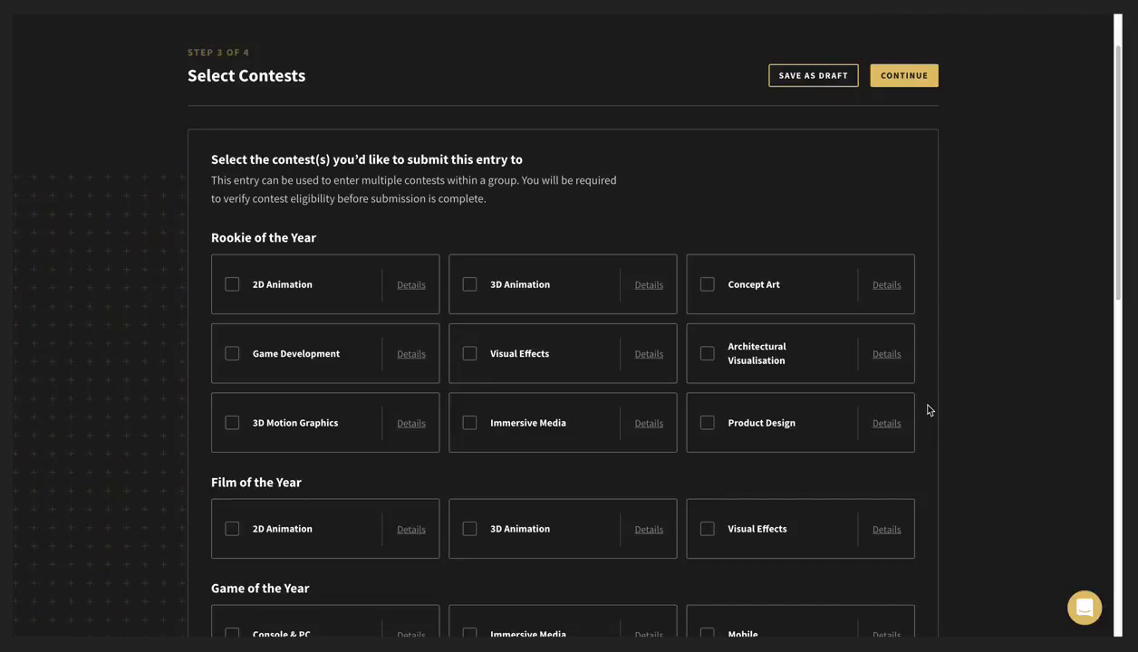
pyautogui.scroll(-3, 928, 411)
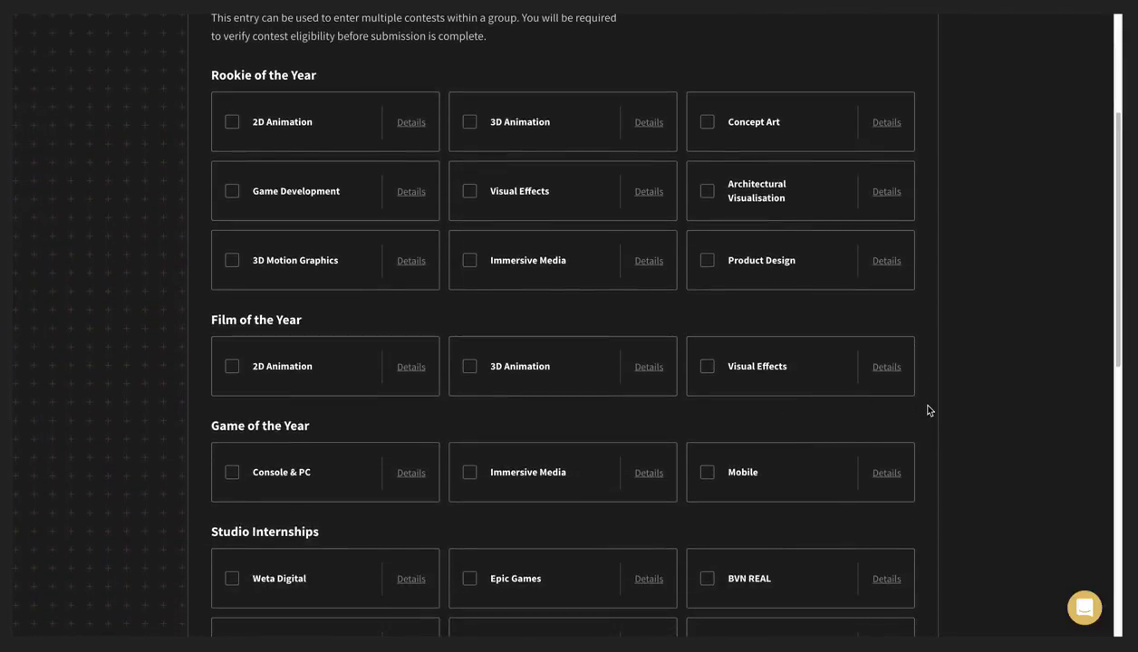
pyautogui.scroll(-4, 928, 411)
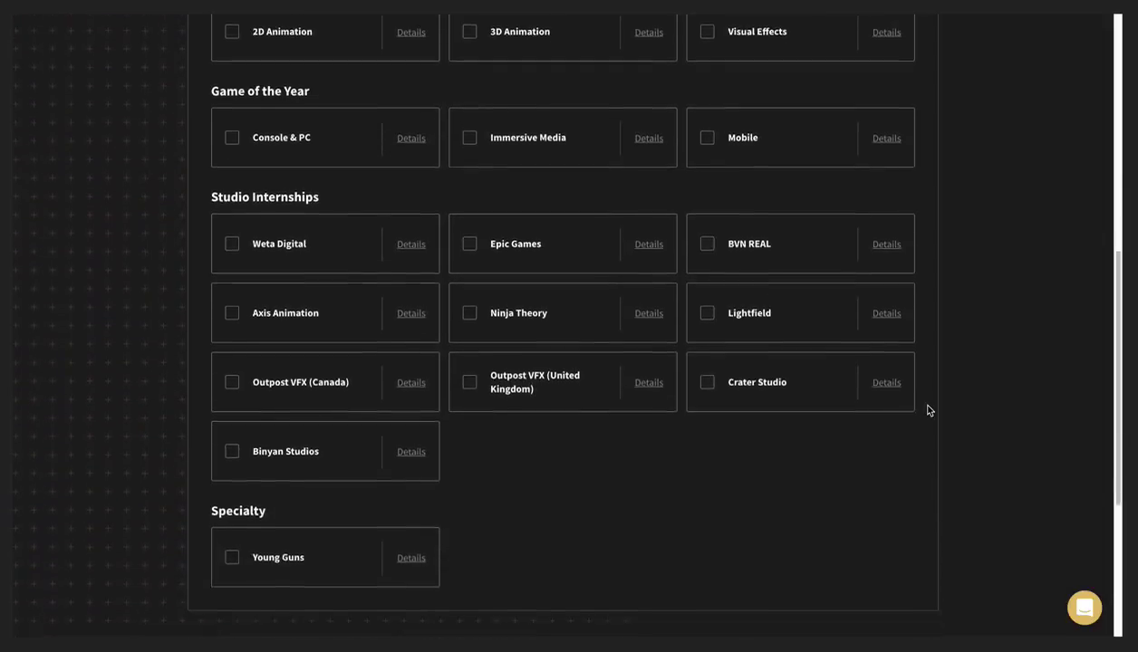
pyautogui.scroll(6, 928, 411)
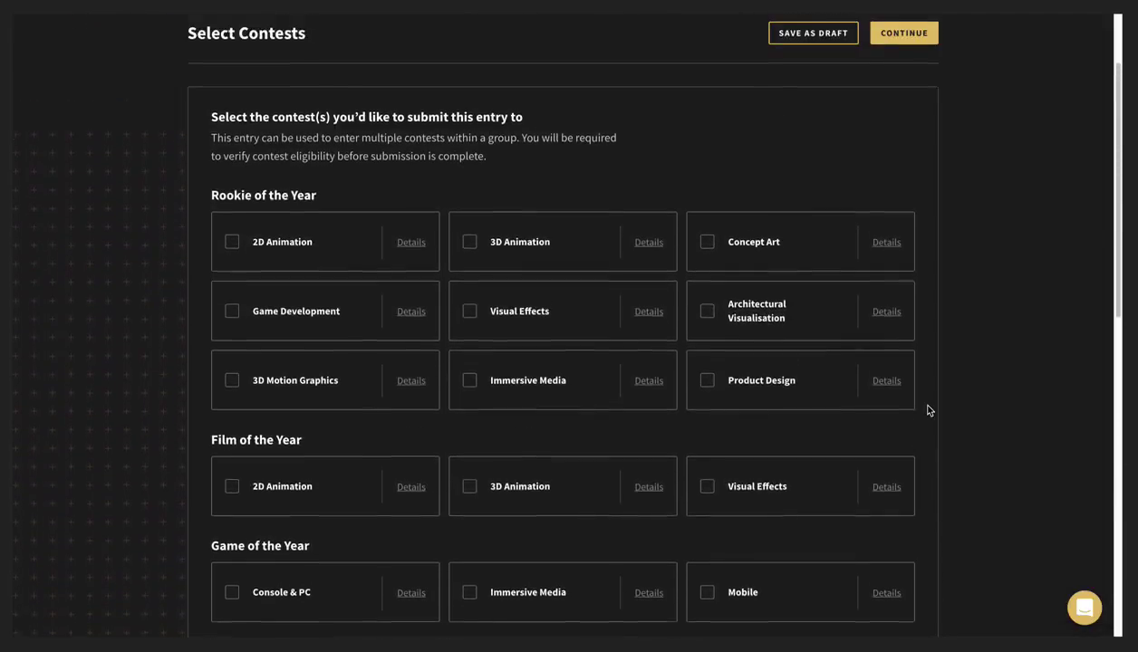
pyautogui.scroll(1, 928, 410)
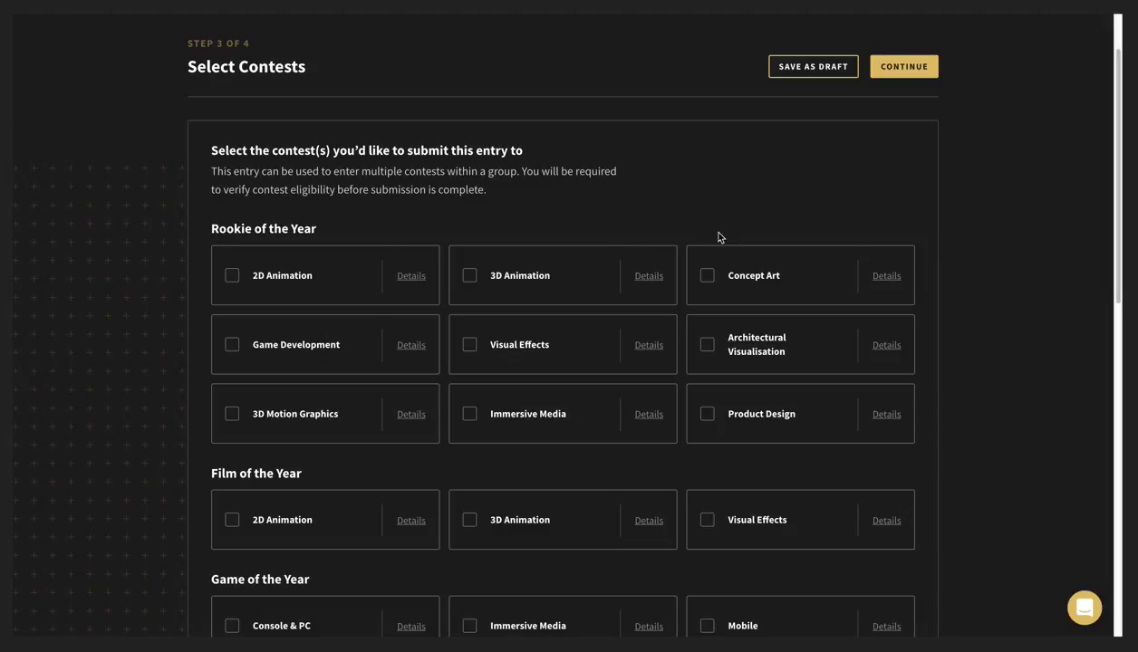
pyautogui.click(707, 276)
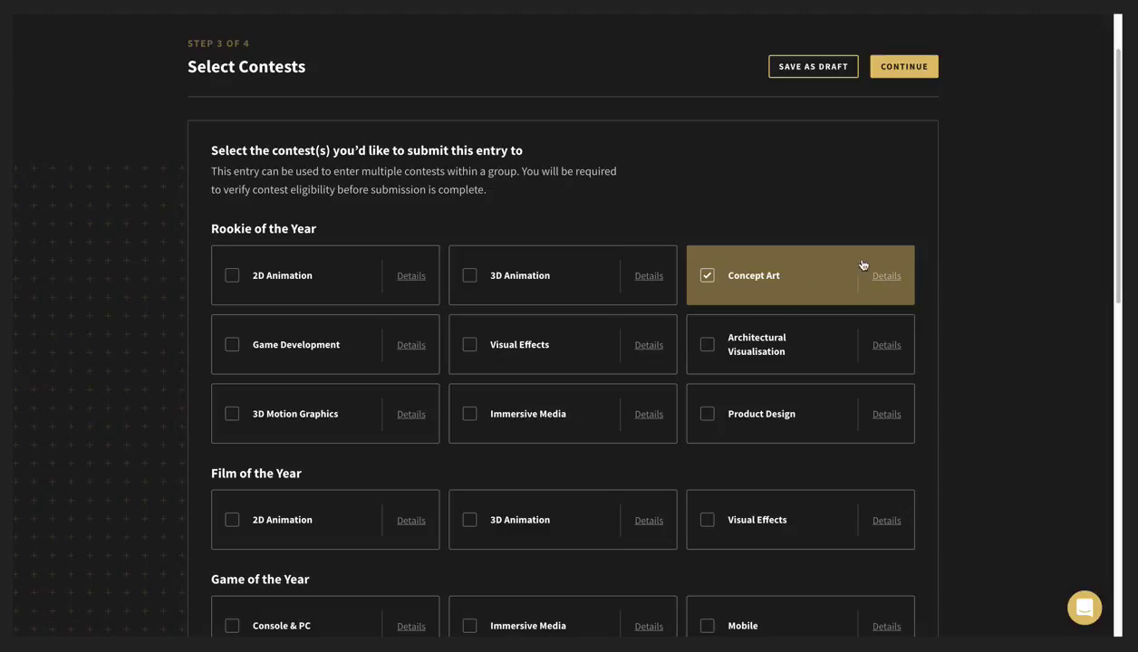
# Examine which other contests could suit the entry, from Rookie of the Year down to Studio Internships
pyautogui.scroll(-3, 953, 465)
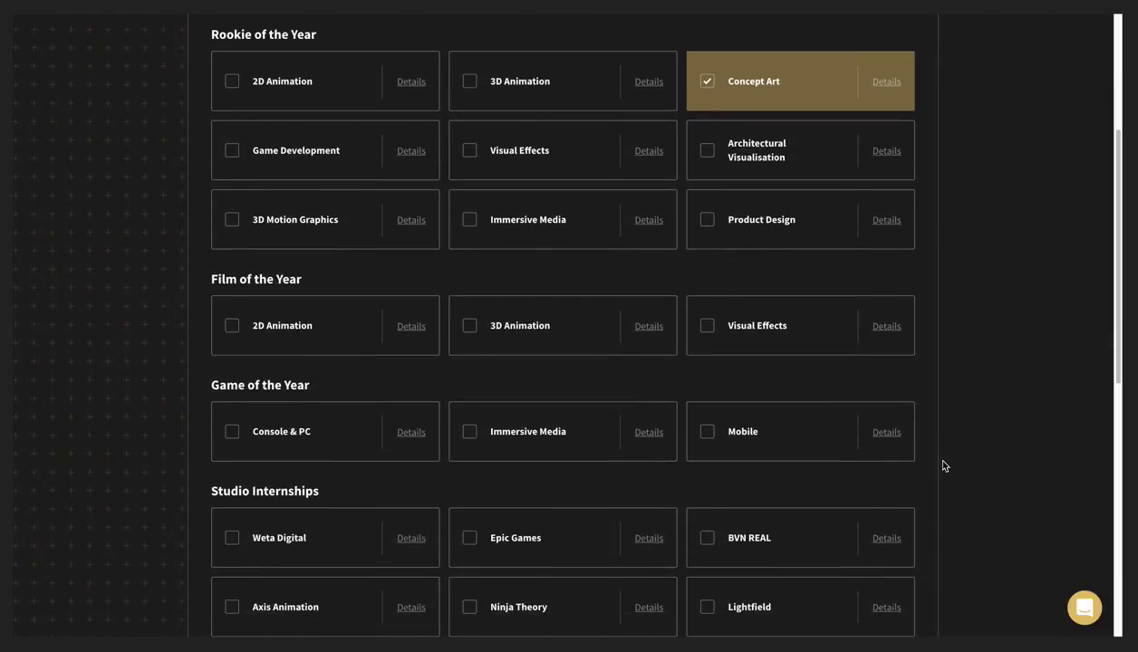
pyautogui.scroll(-2, 945, 465)
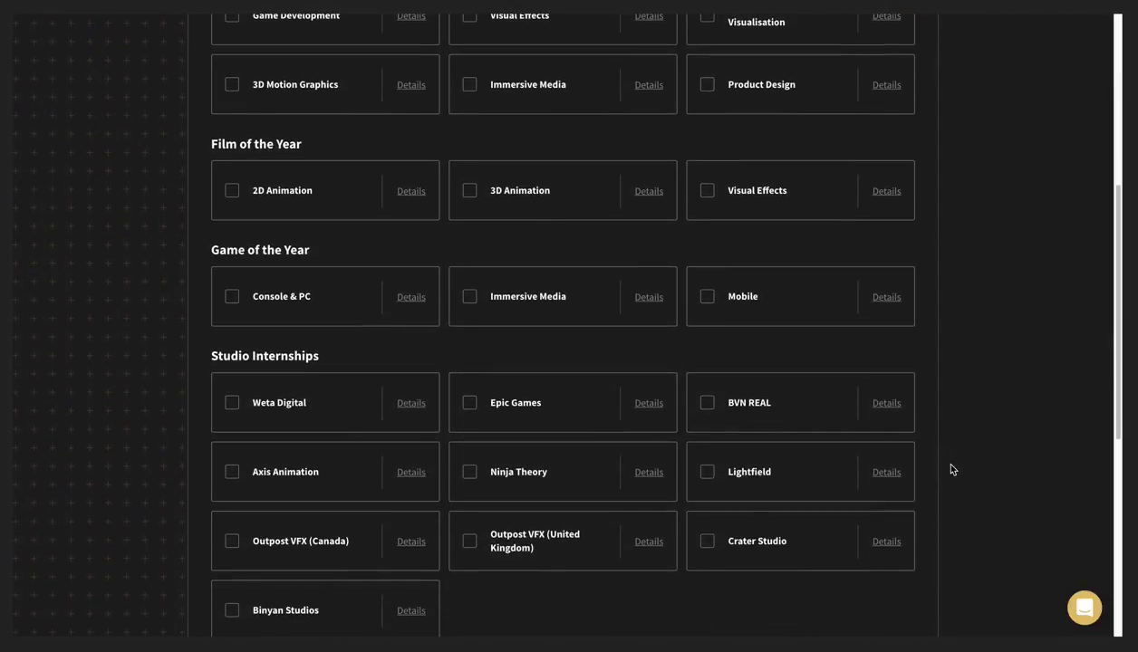
pyautogui.scroll(-2, 950, 468)
pyautogui.scroll(3, 949, 468)
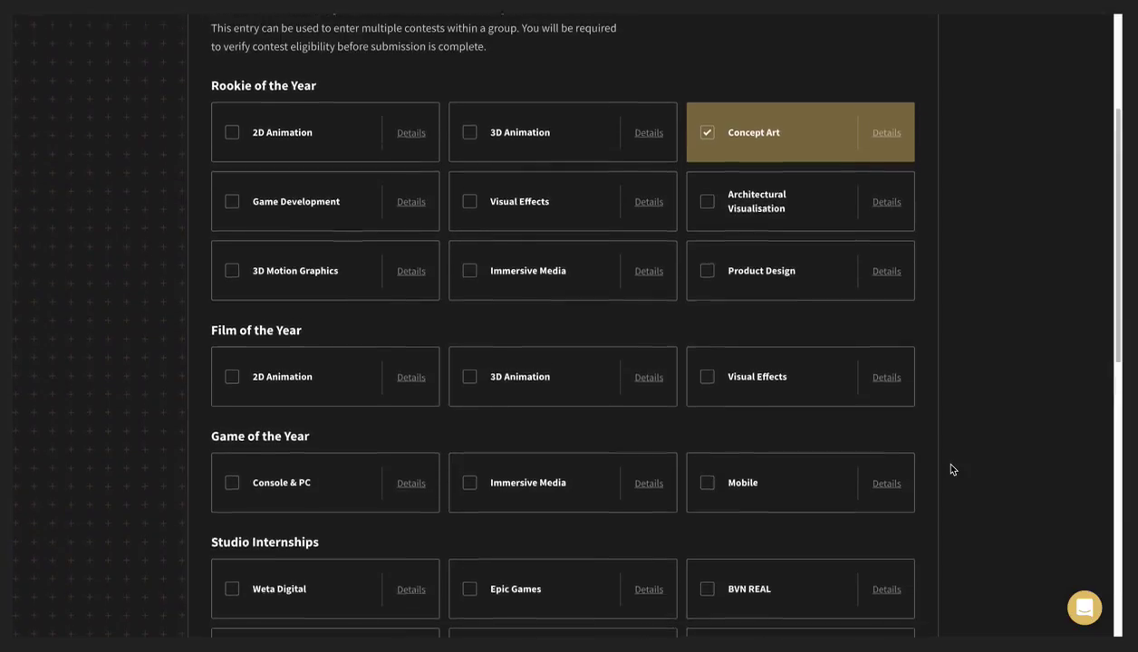
pyautogui.scroll(1, 952, 468)
pyautogui.scroll(-1, 952, 469)
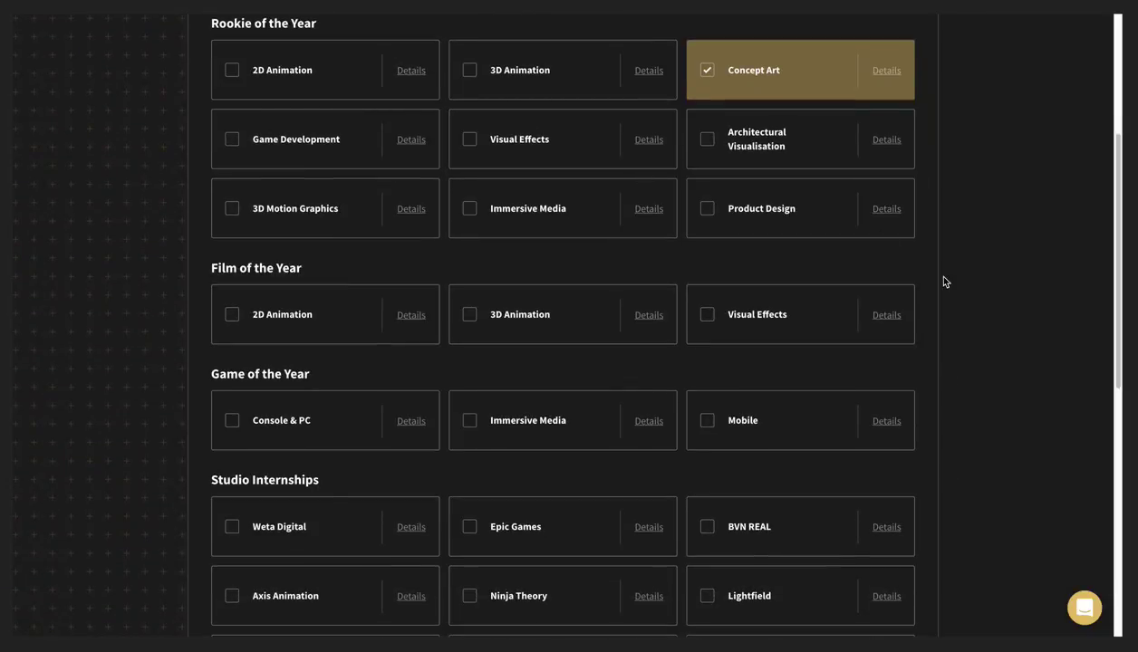
pyautogui.scroll(1, 944, 282)
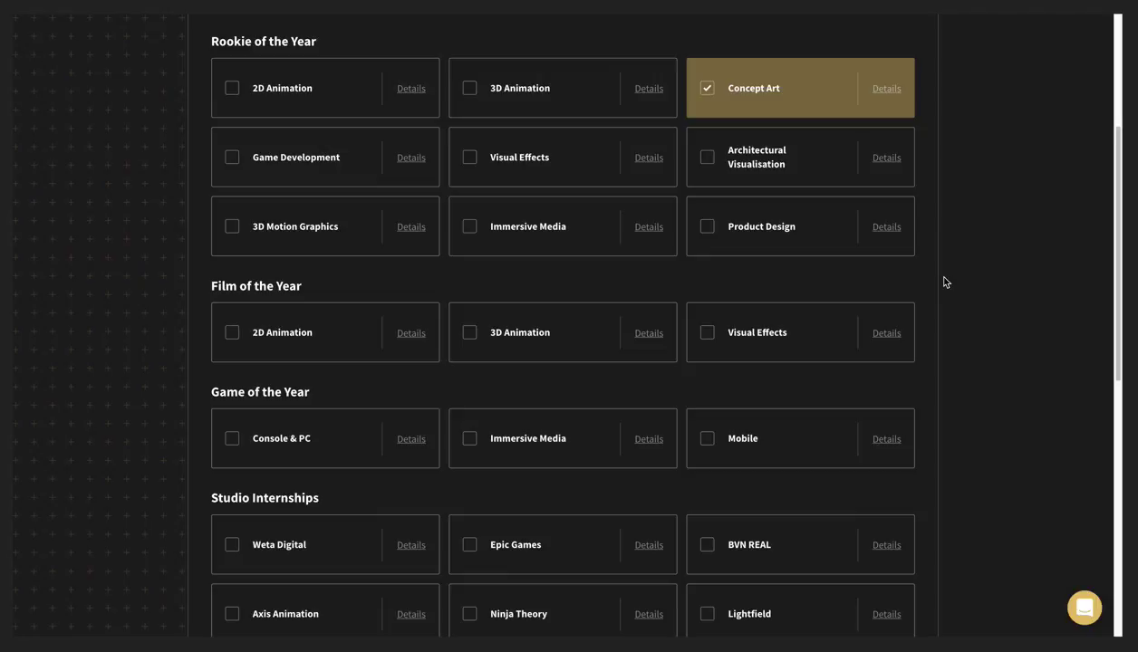
pyautogui.scroll(2, 945, 281)
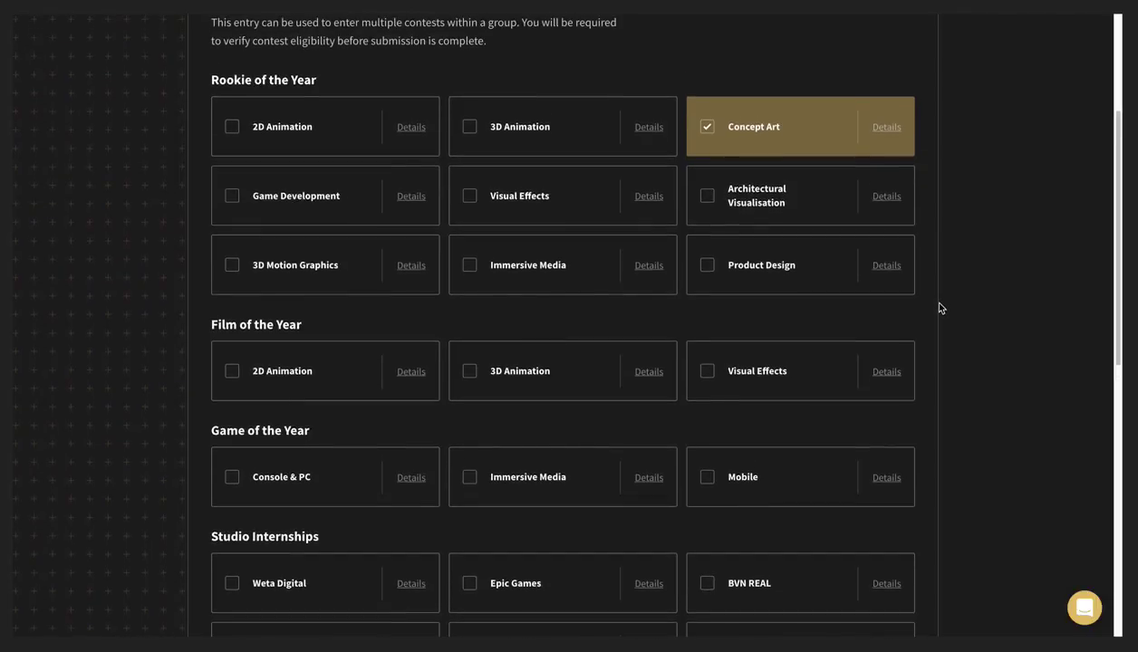
pyautogui.scroll(3, 940, 311)
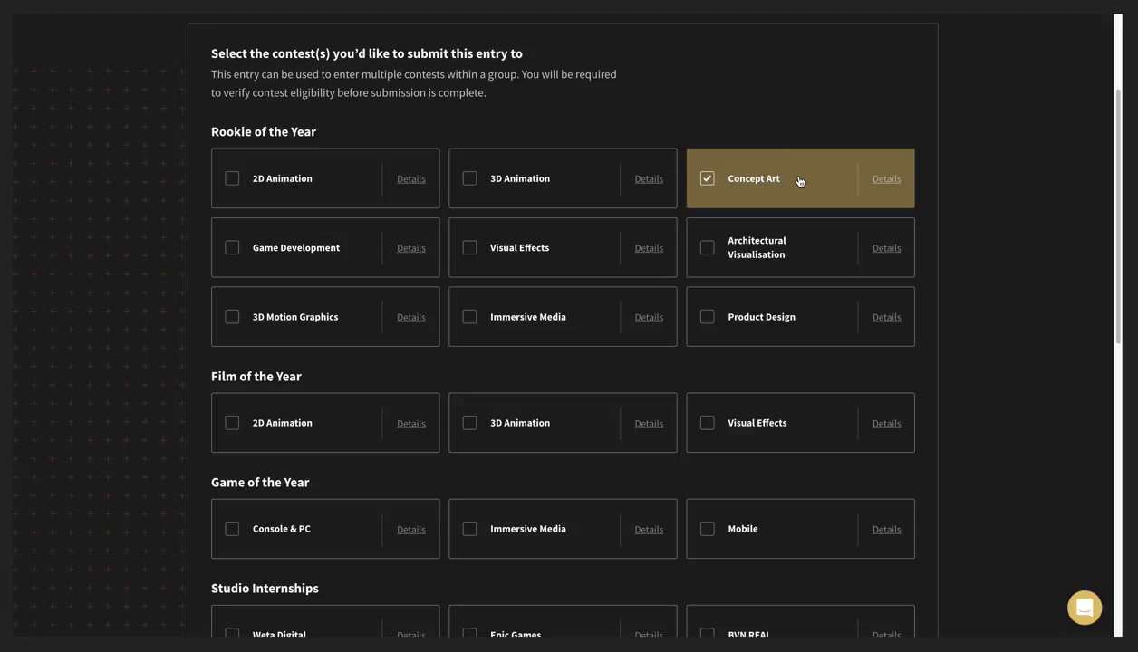
pyautogui.scroll(-5, 982, 342)
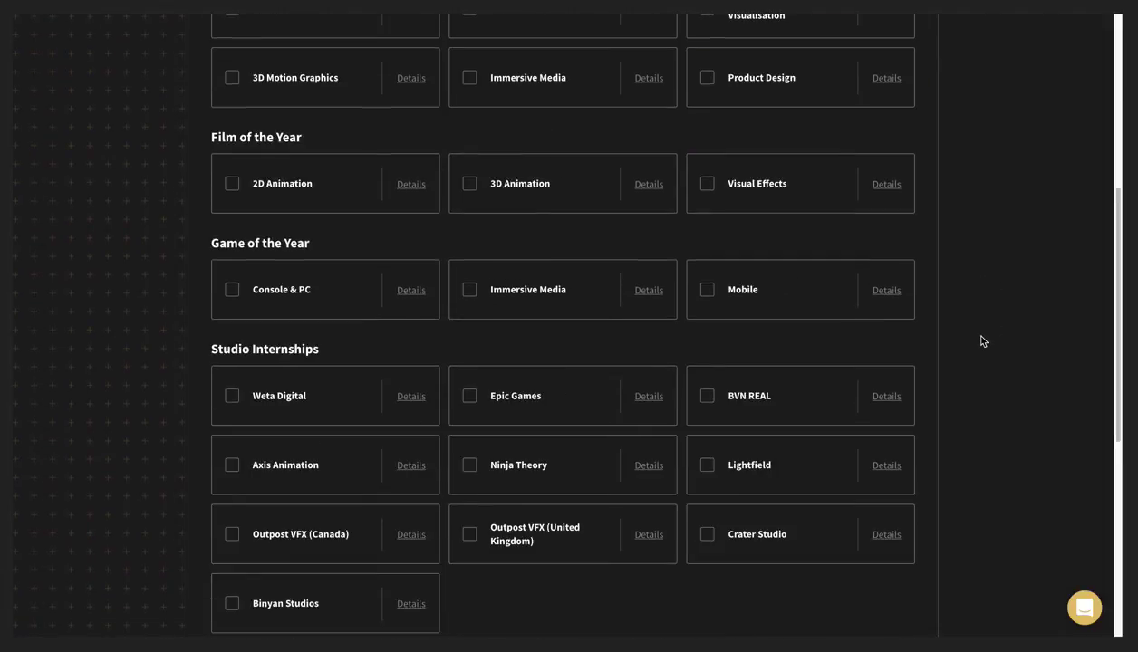
# Add Weta Digital under Studio Internships to the entry's contests and continue to the eligibility verification
pyautogui.scroll(-4, 981, 342)
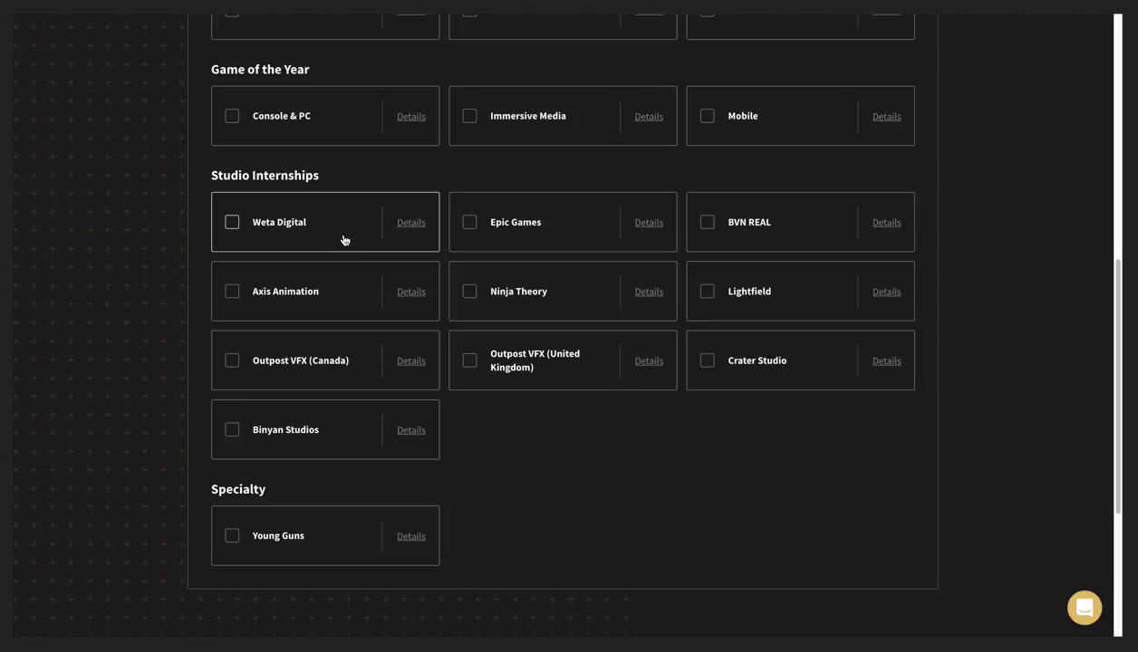
pyautogui.click(232, 222)
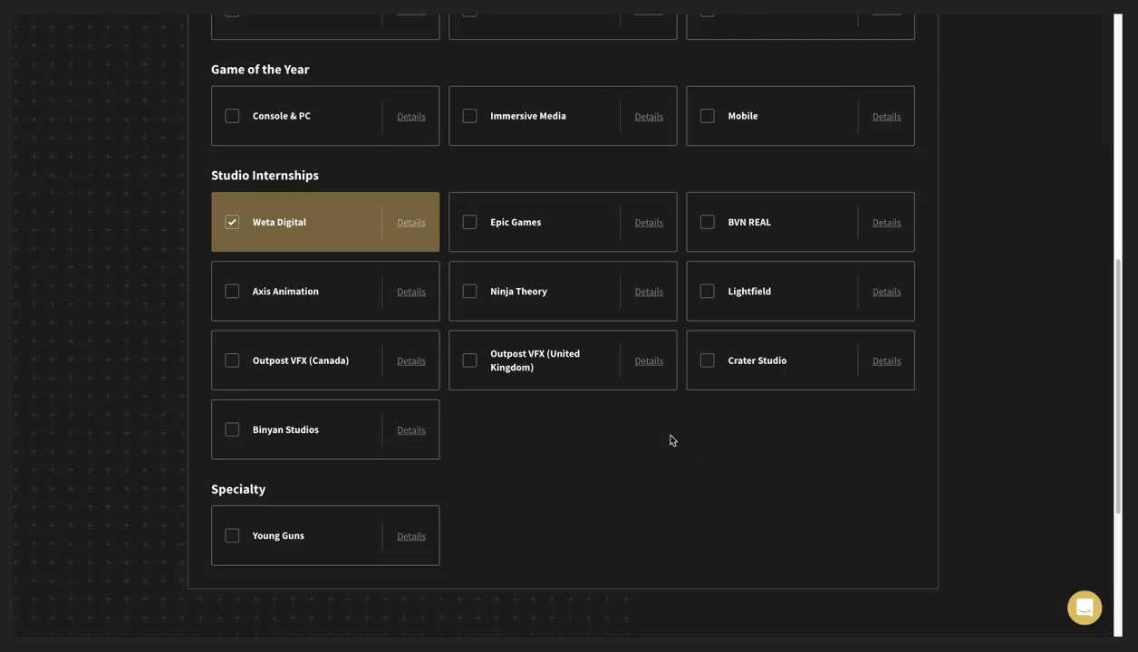
pyautogui.scroll(1, 703, 435)
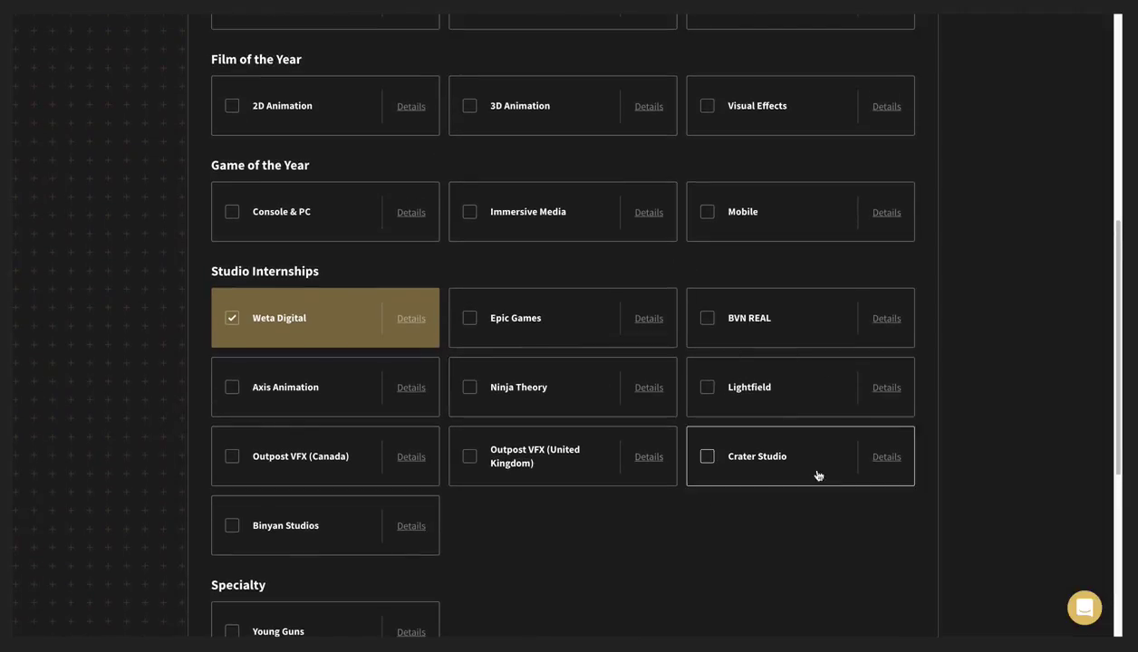
pyautogui.scroll(1, 870, 408)
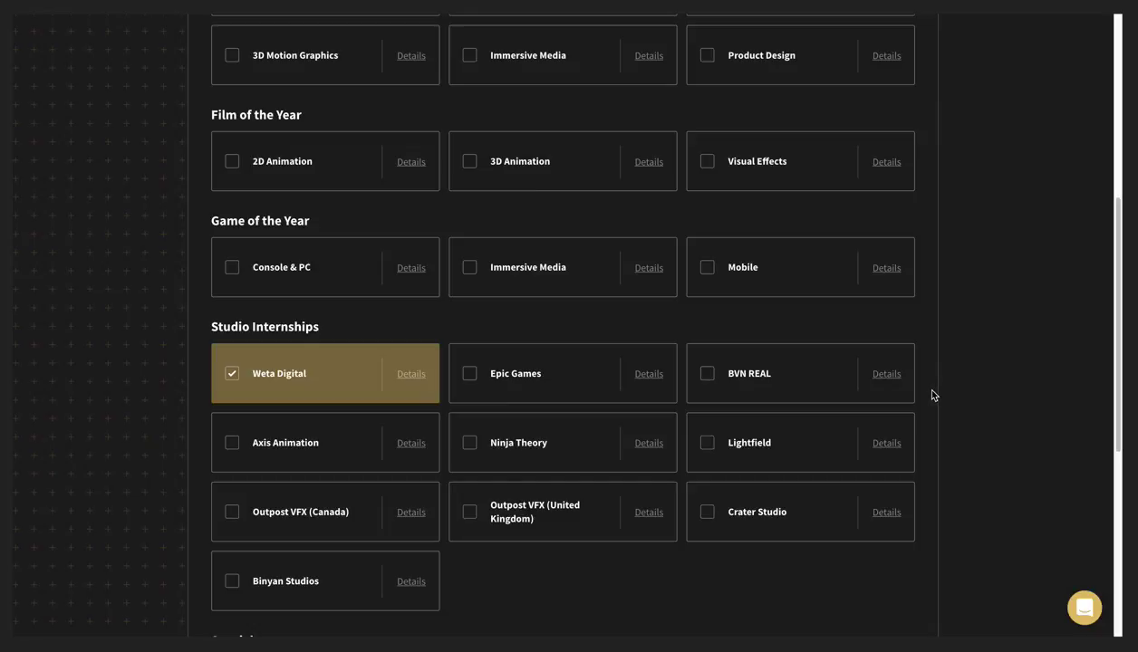
pyautogui.scroll(5, 934, 395)
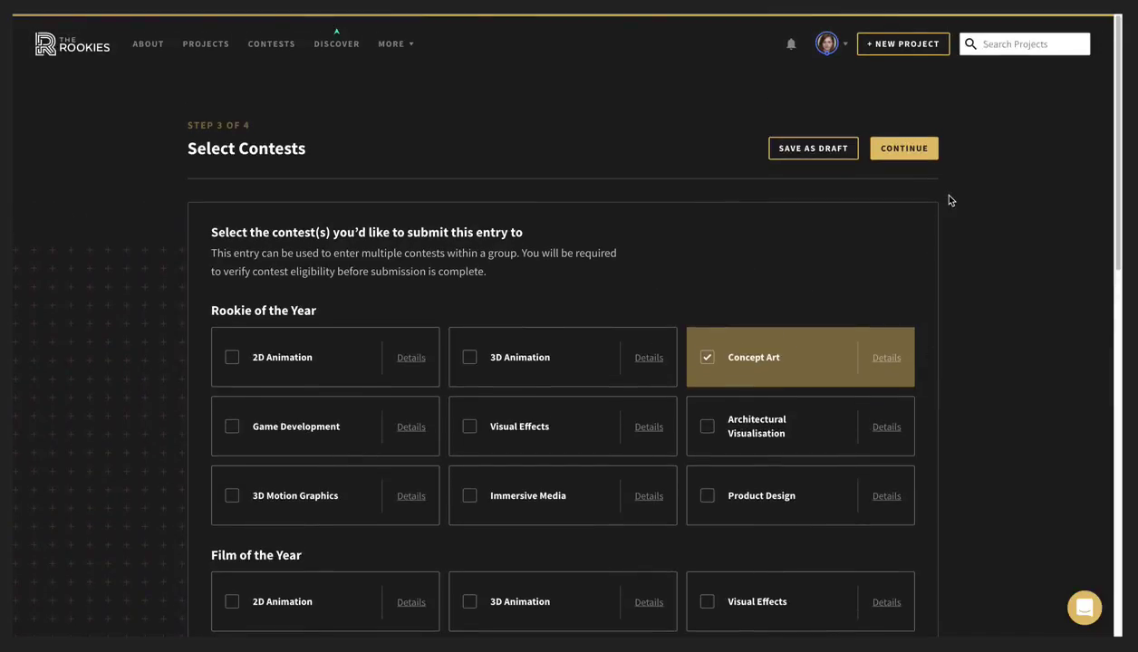
pyautogui.click(911, 150)
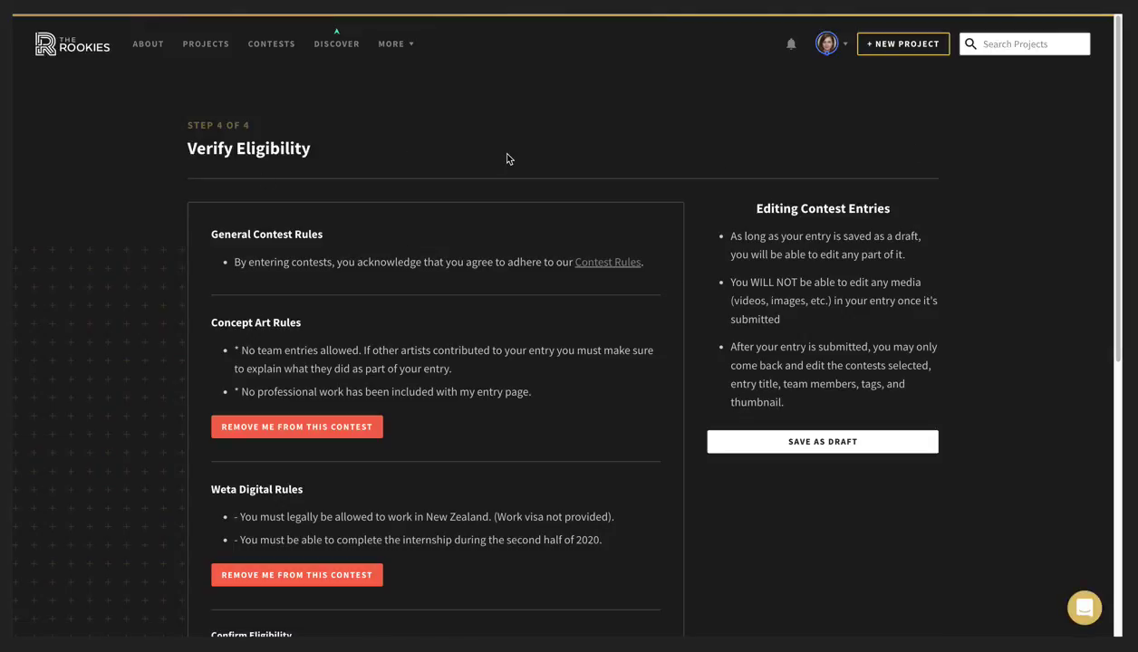
# Review the general, Concept Art and Weta Digital rules, and remove the entry from the Weta Digital contest
pyautogui.scroll(-1, 557, 203)
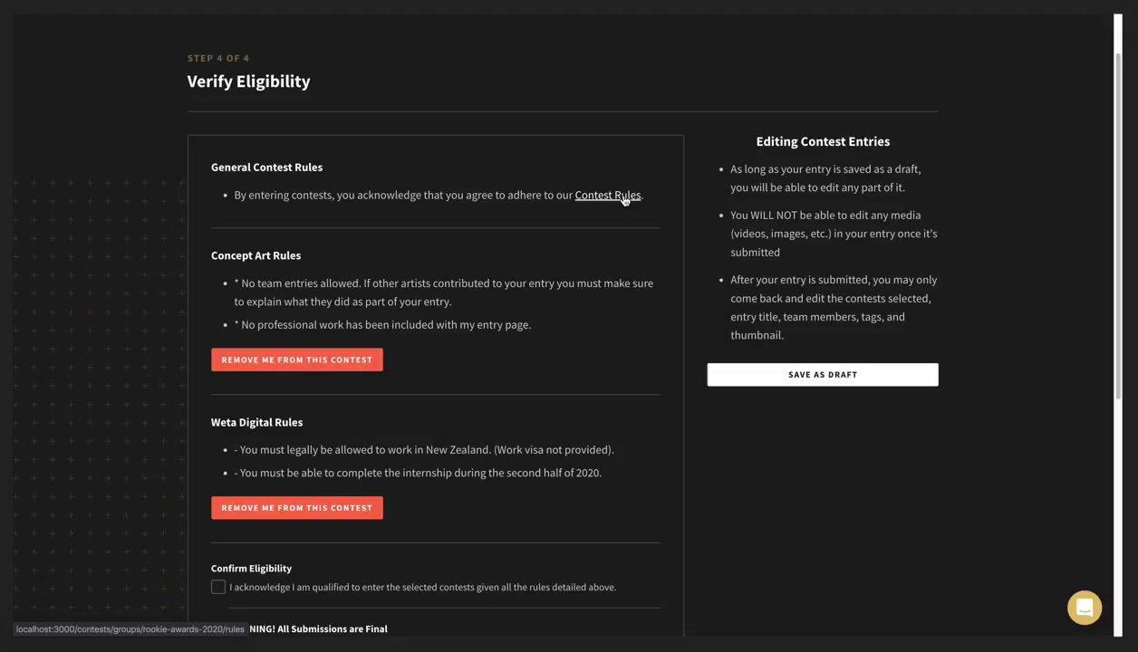
pyautogui.scroll(-1, 532, 264)
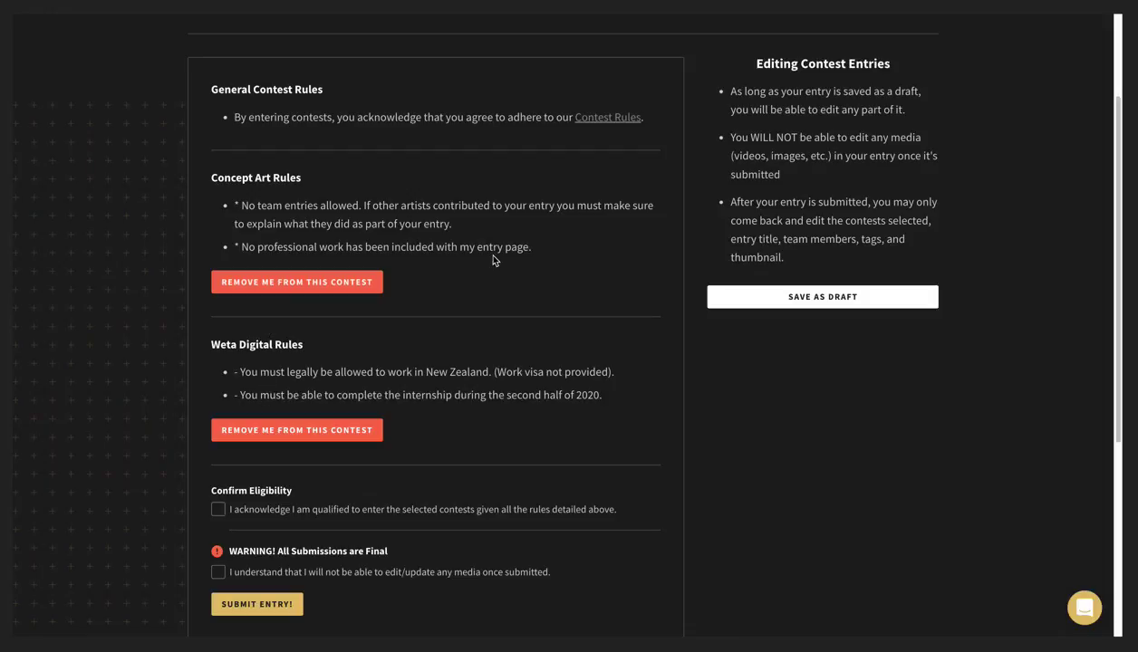
pyautogui.scroll(-1, 270, 182)
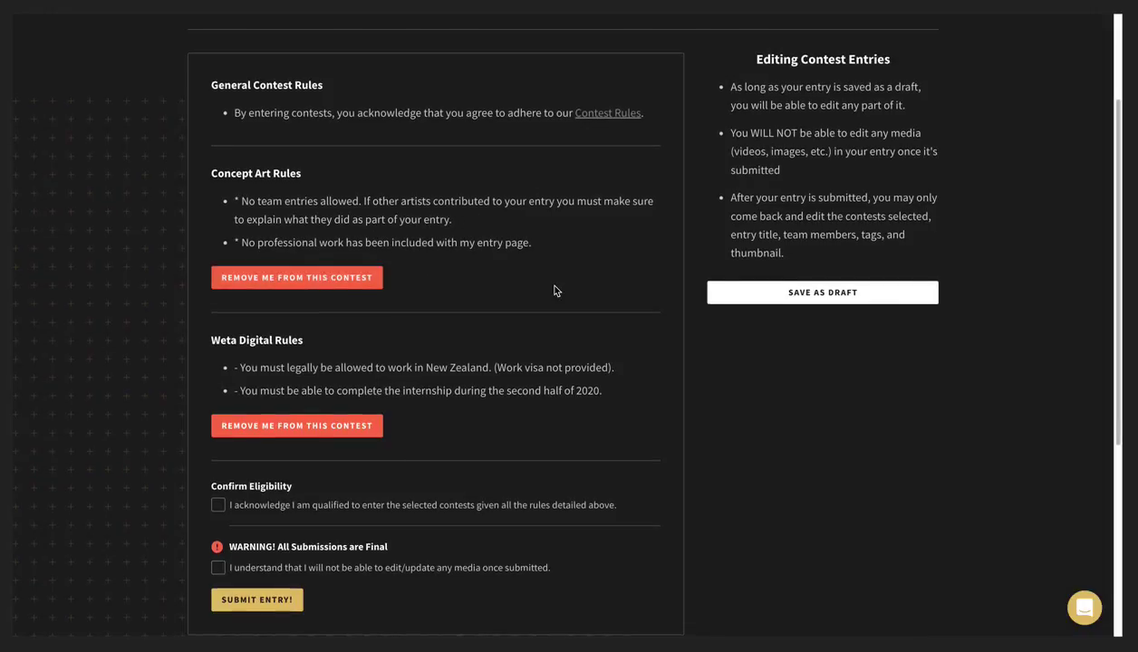
pyautogui.scroll(-3, 557, 291)
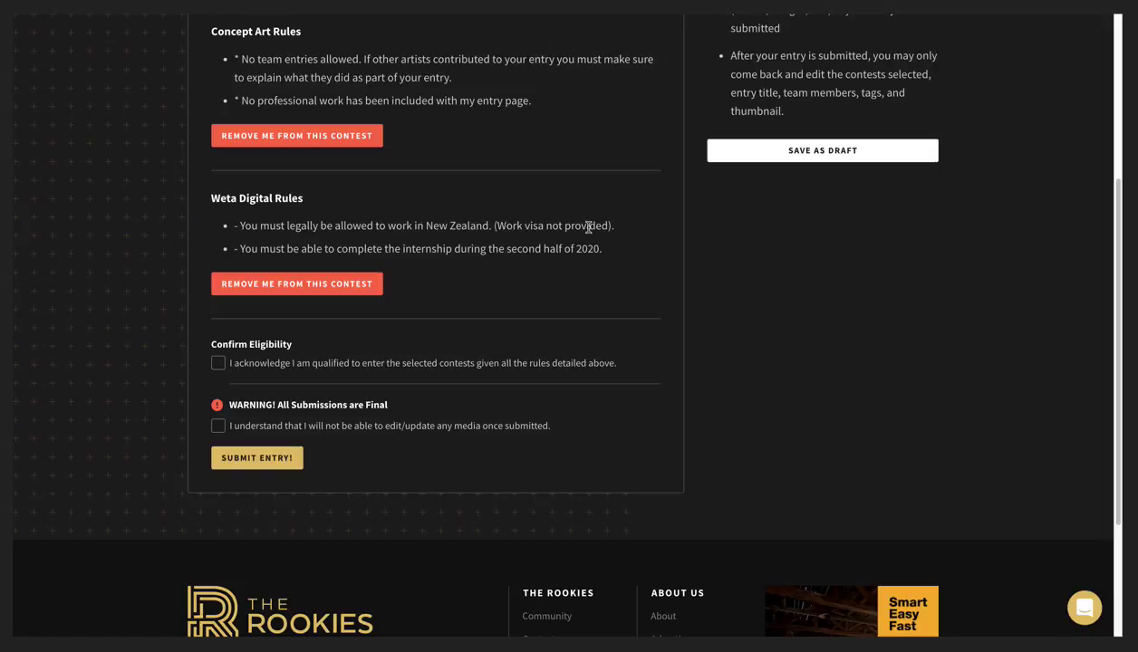
pyautogui.click(340, 286)
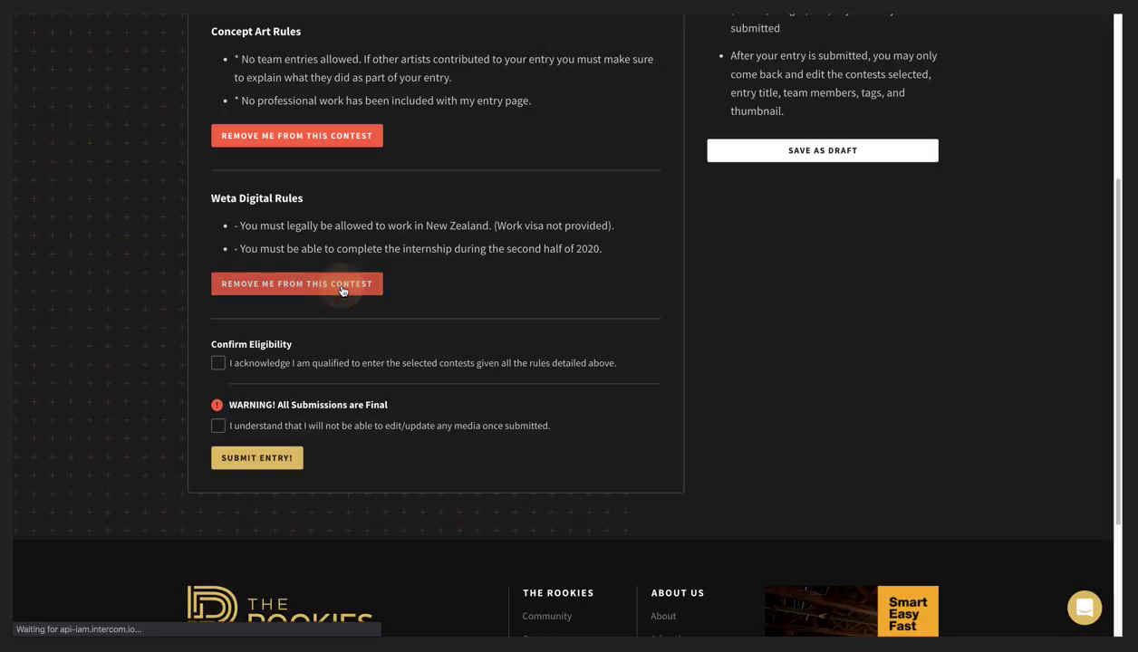
# Confirm eligibility for the selected contest, acknowledge that media cannot be edited once submitted, and submit the entry
pyautogui.scroll(-3, 510, 290)
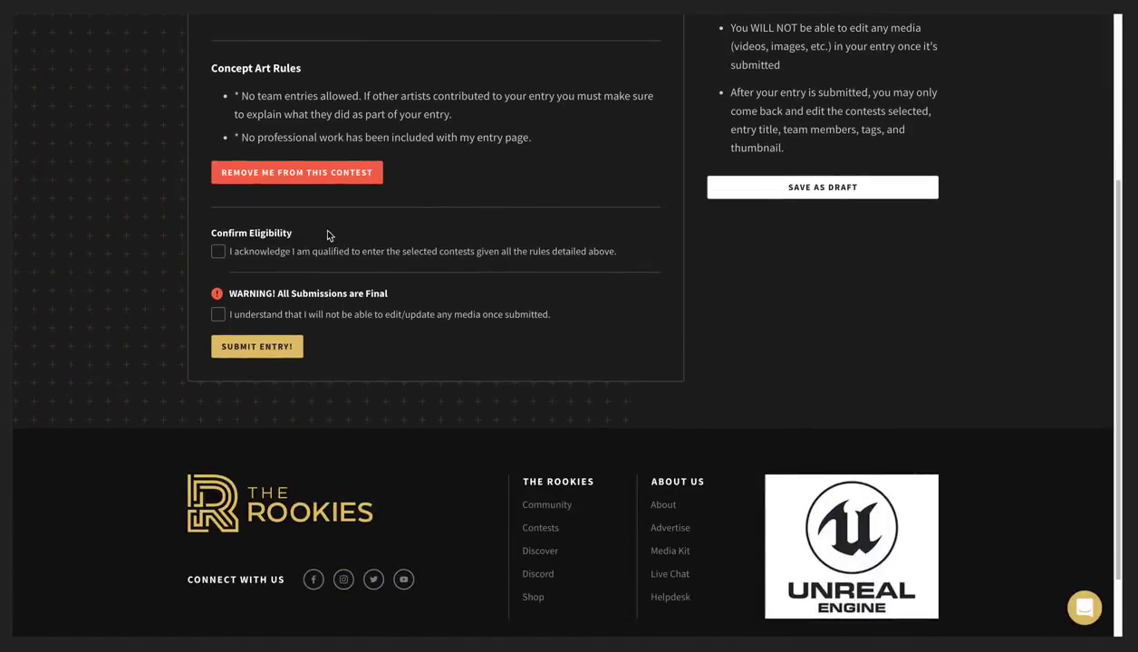
pyautogui.click(218, 253)
pyautogui.click(218, 316)
pyautogui.scroll(2, 636, 306)
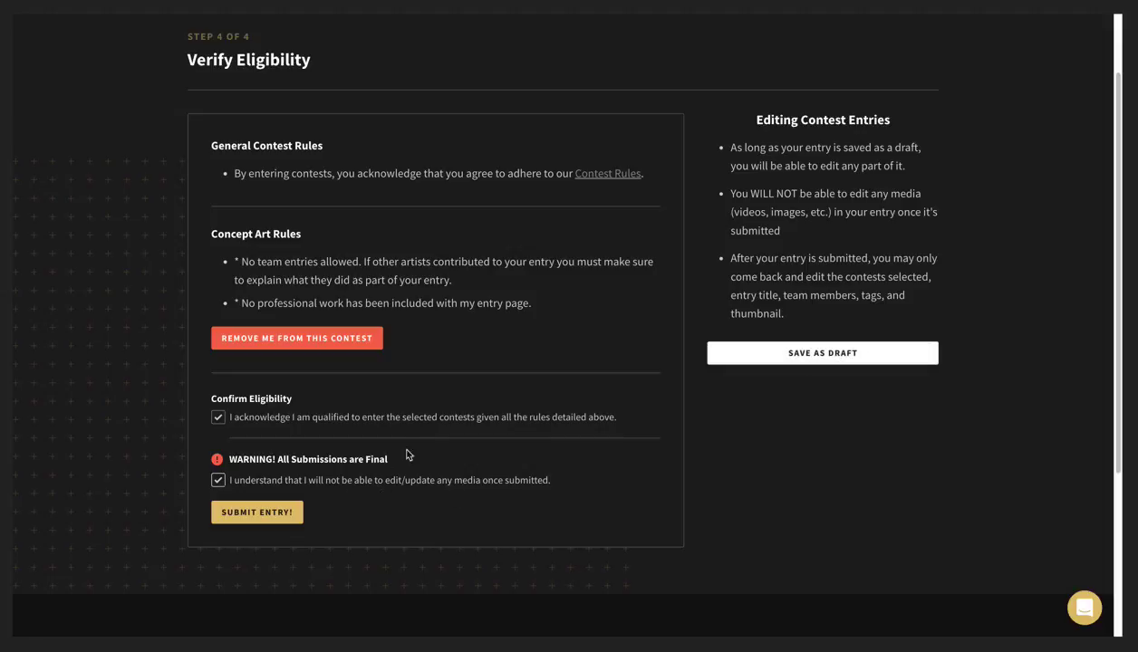
pyautogui.click(268, 512)
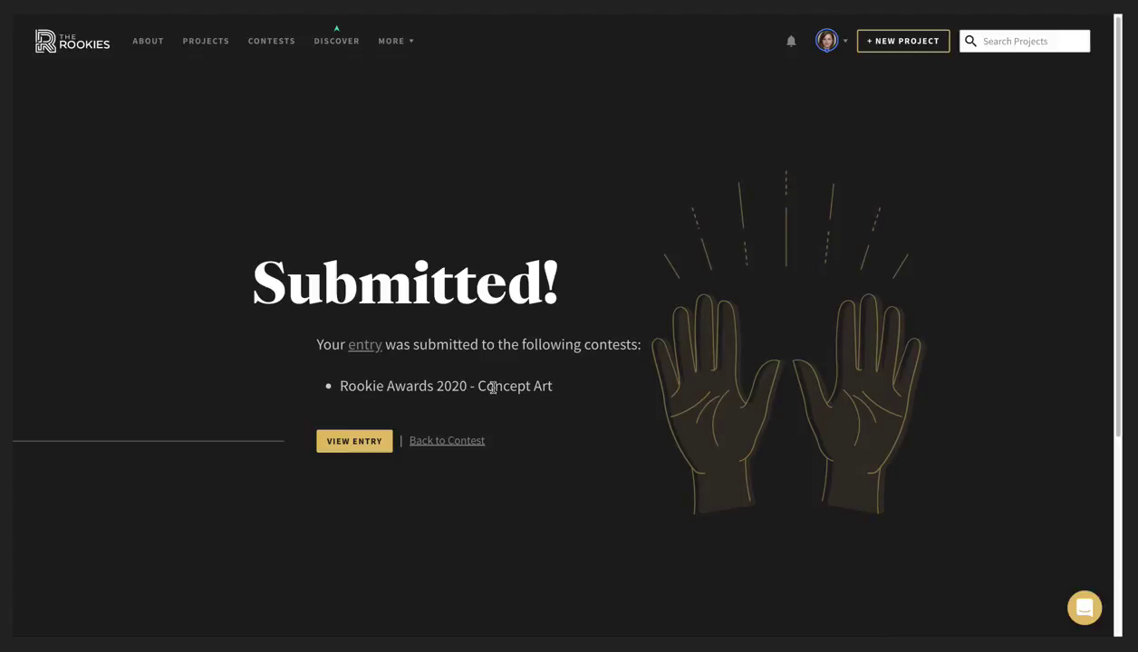
# View the submitted entry and examine its text, images, comparison slider, comments section and tags
pyautogui.click(354, 444)
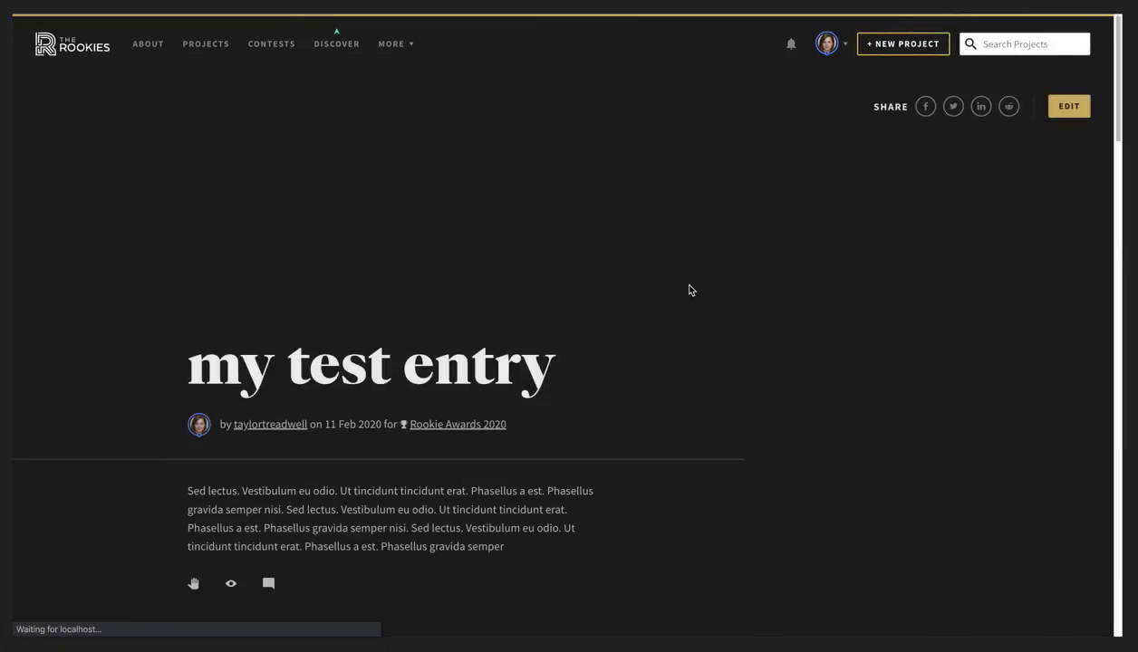
pyautogui.scroll(-1, 715, 372)
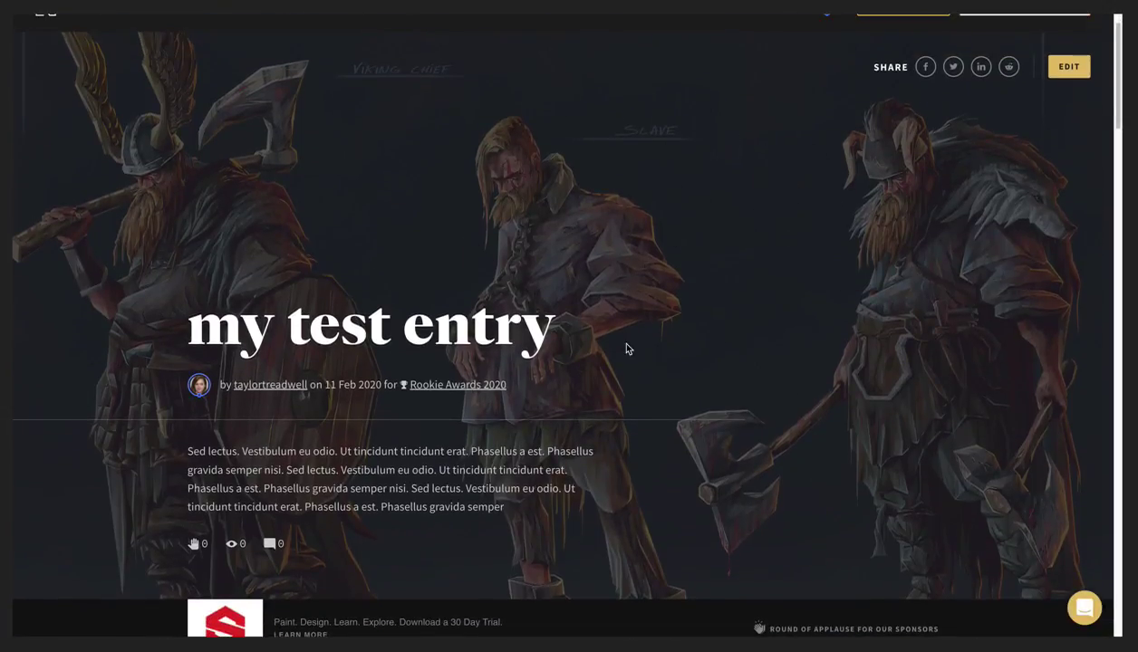
pyautogui.scroll(-5, 686, 396)
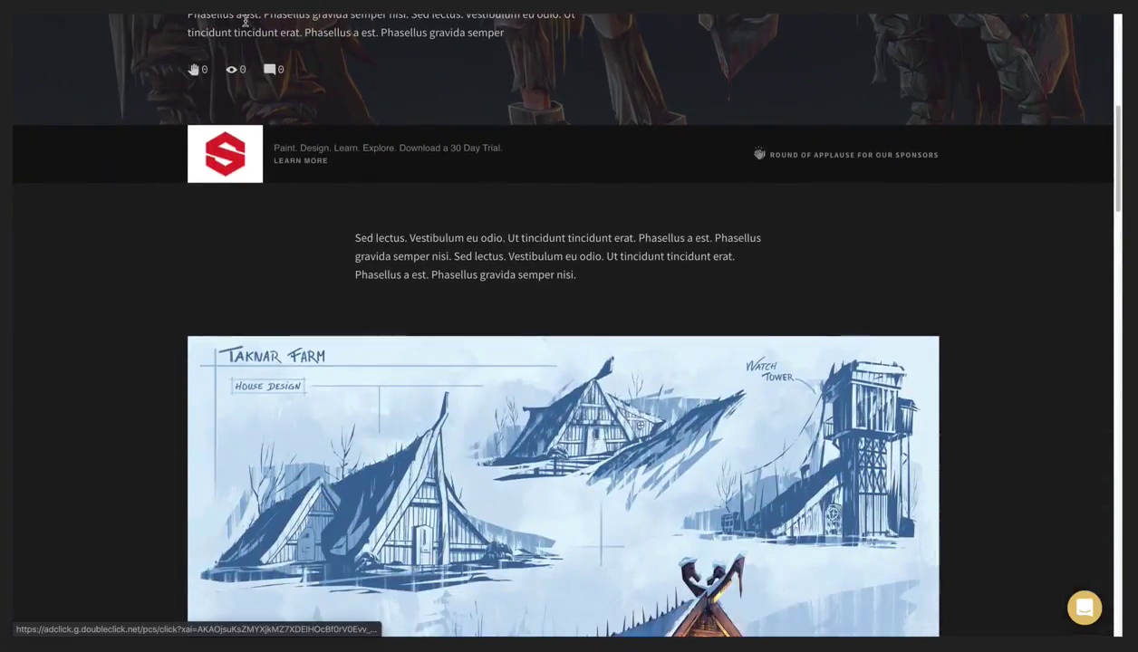
pyautogui.scroll(-4, 666, 230)
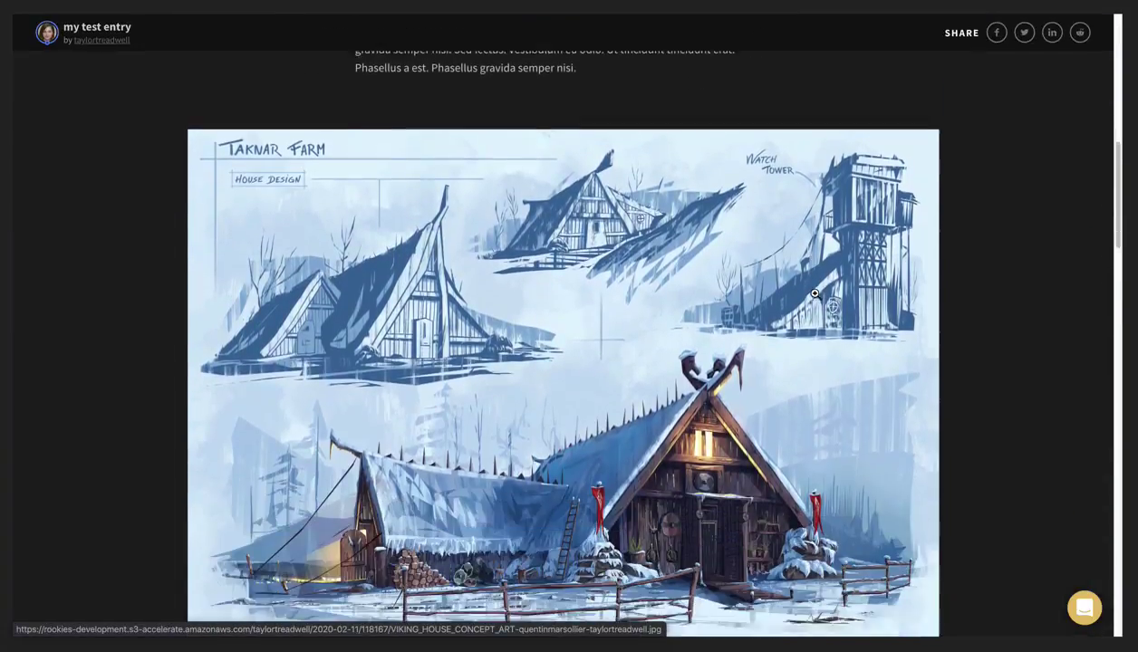
pyautogui.scroll(-5, 816, 294)
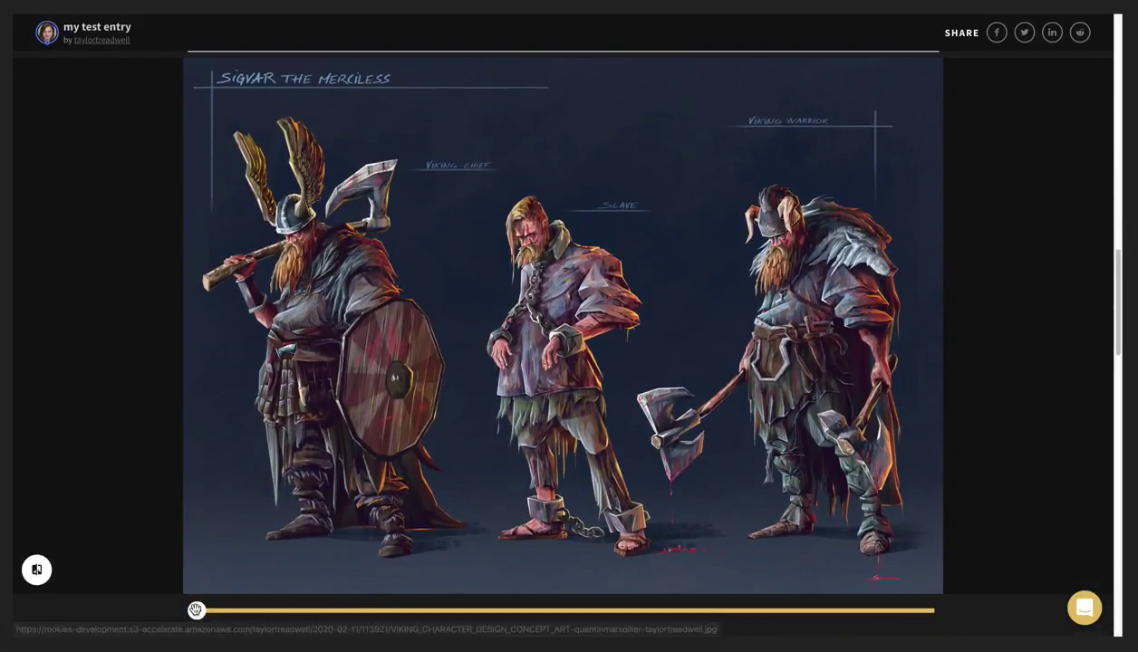
pyautogui.moveTo(196, 610); pyautogui.dragTo(387, 610)
pyautogui.scroll(-9, 862, 448)
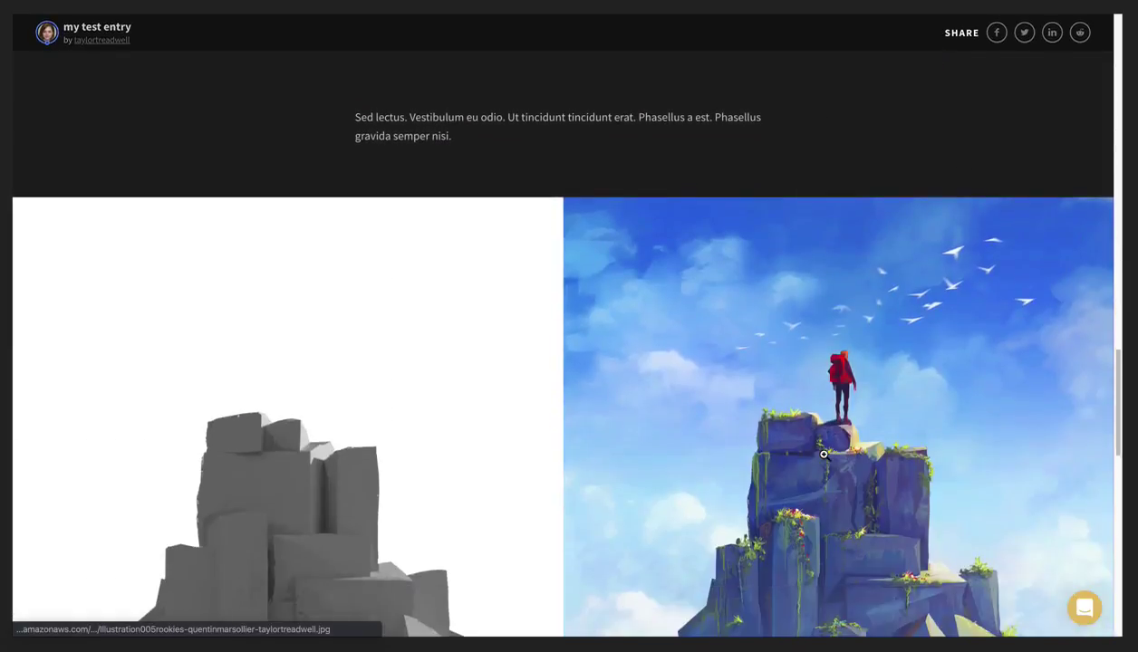
pyautogui.scroll(-10, 823, 455)
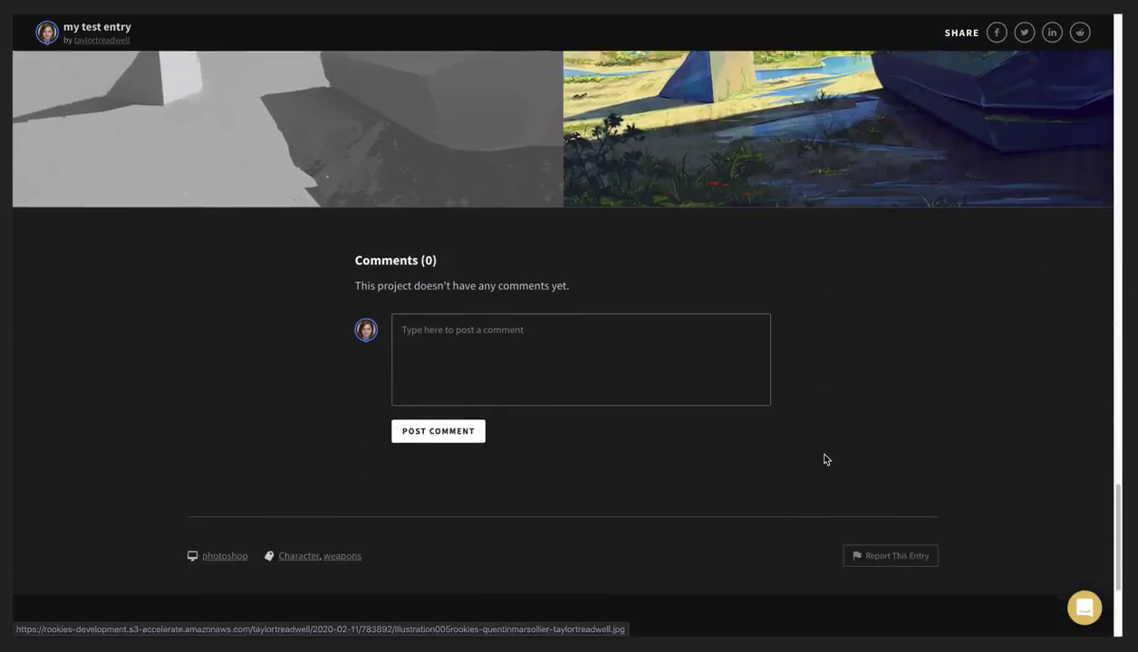
pyautogui.scroll(20, 824, 460)
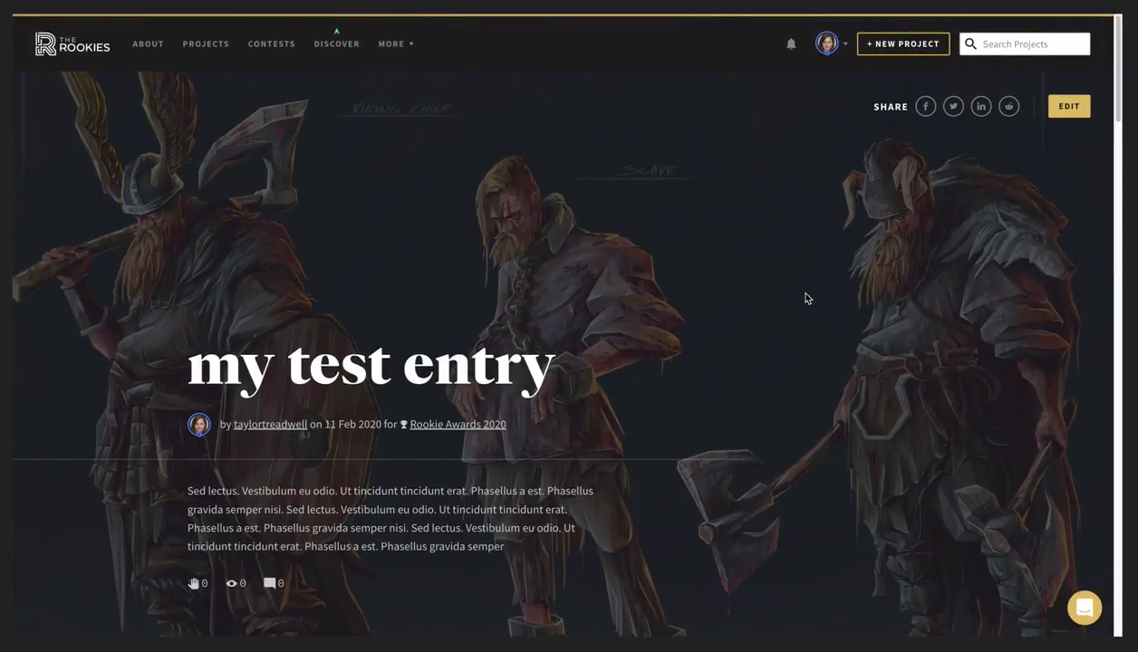
# Open the submitted entry for editing and check its details and contest selection without changing them
pyautogui.click(1070, 108)
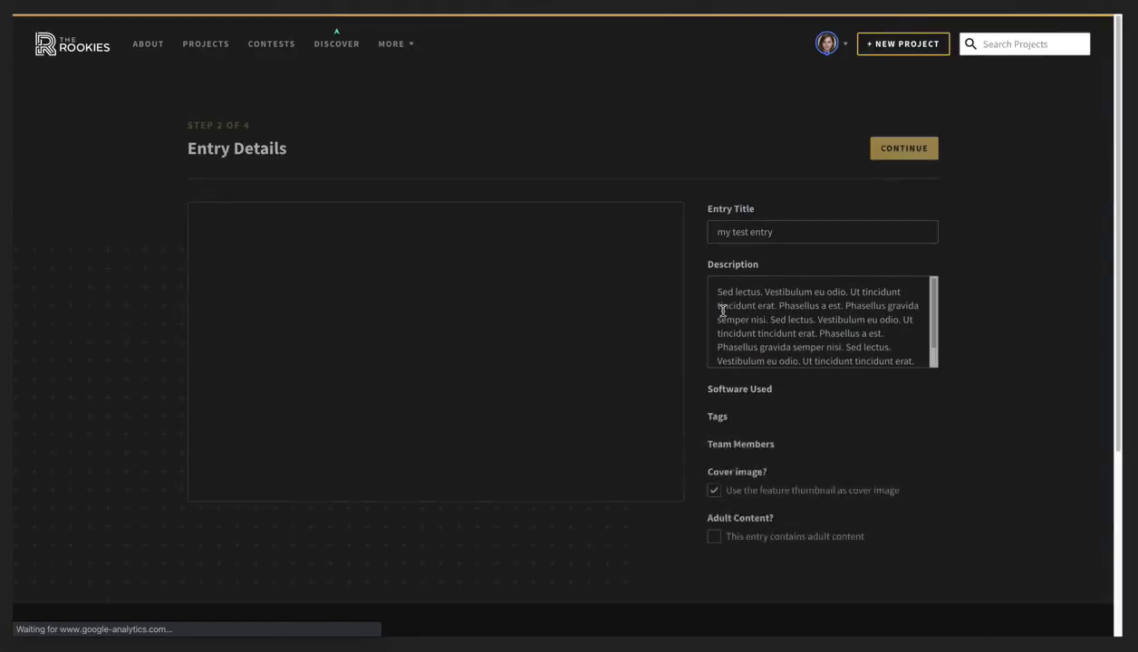
pyautogui.scroll(-3, 968, 433)
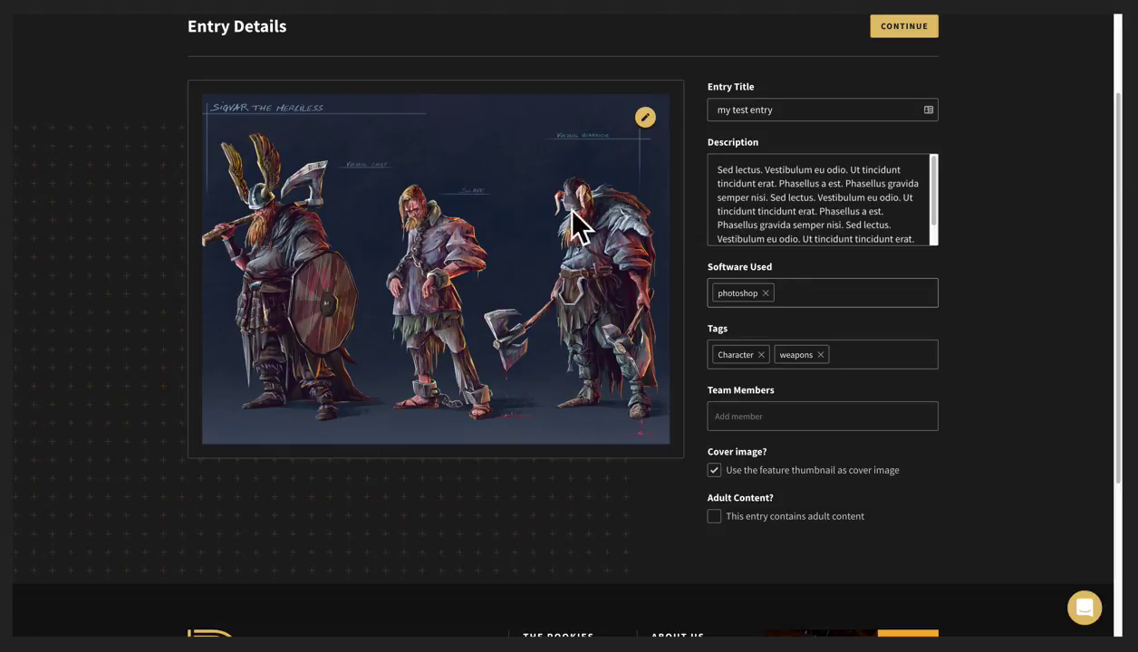
pyautogui.scroll(1, 953, 407)
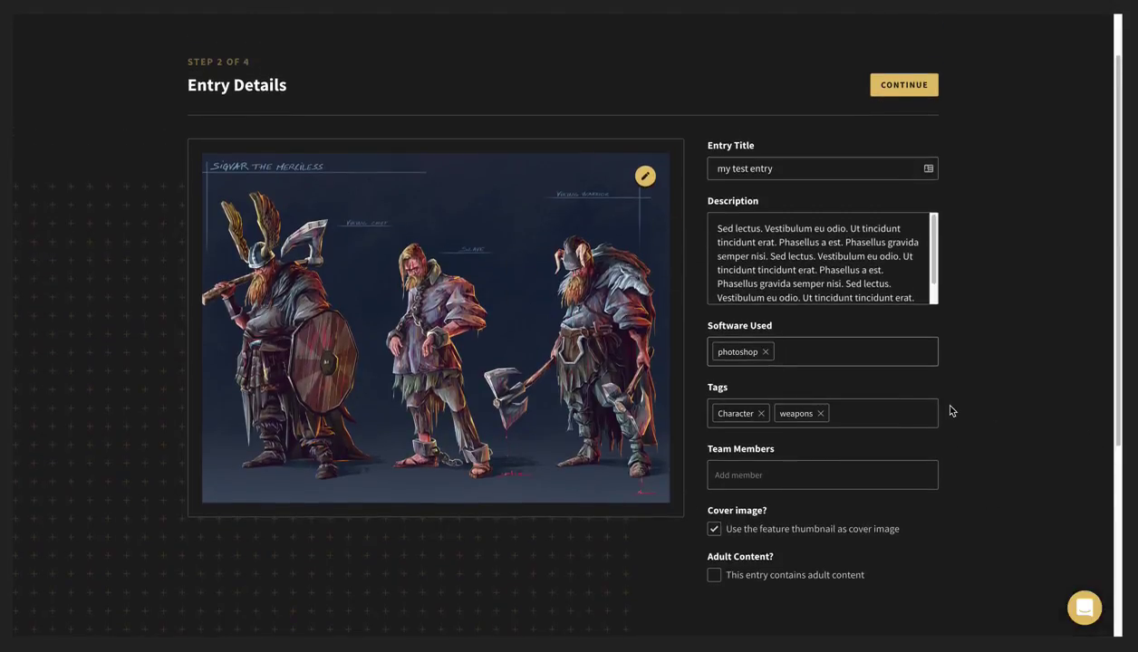
pyautogui.click(919, 96)
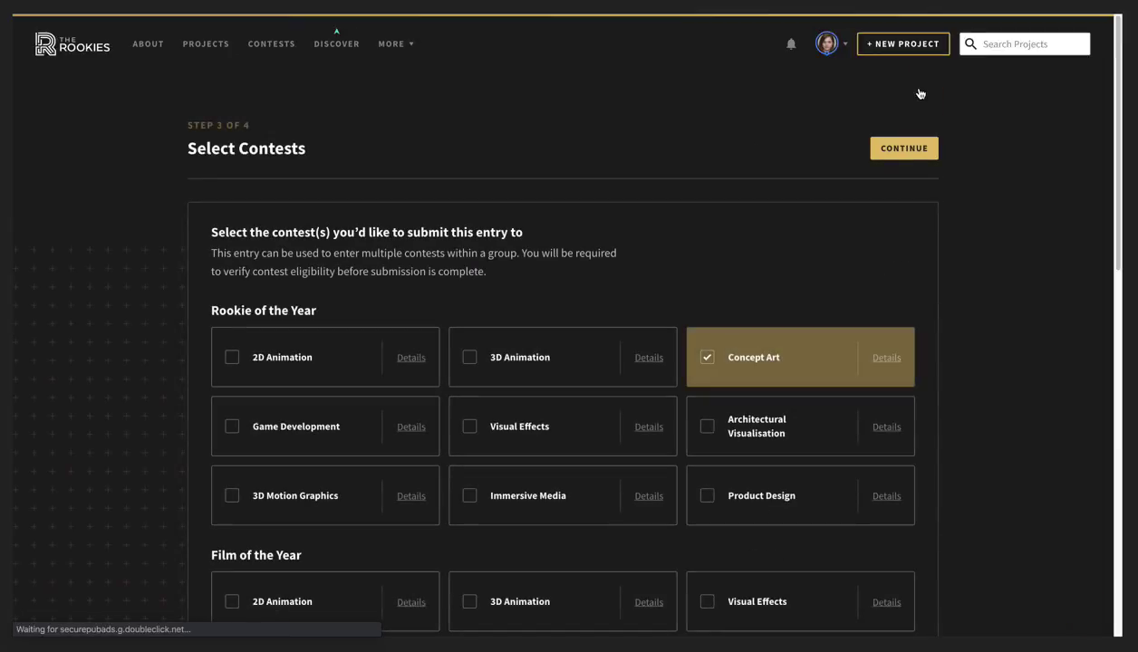
pyautogui.scroll(-2, 959, 362)
pyautogui.scroll(2, 960, 370)
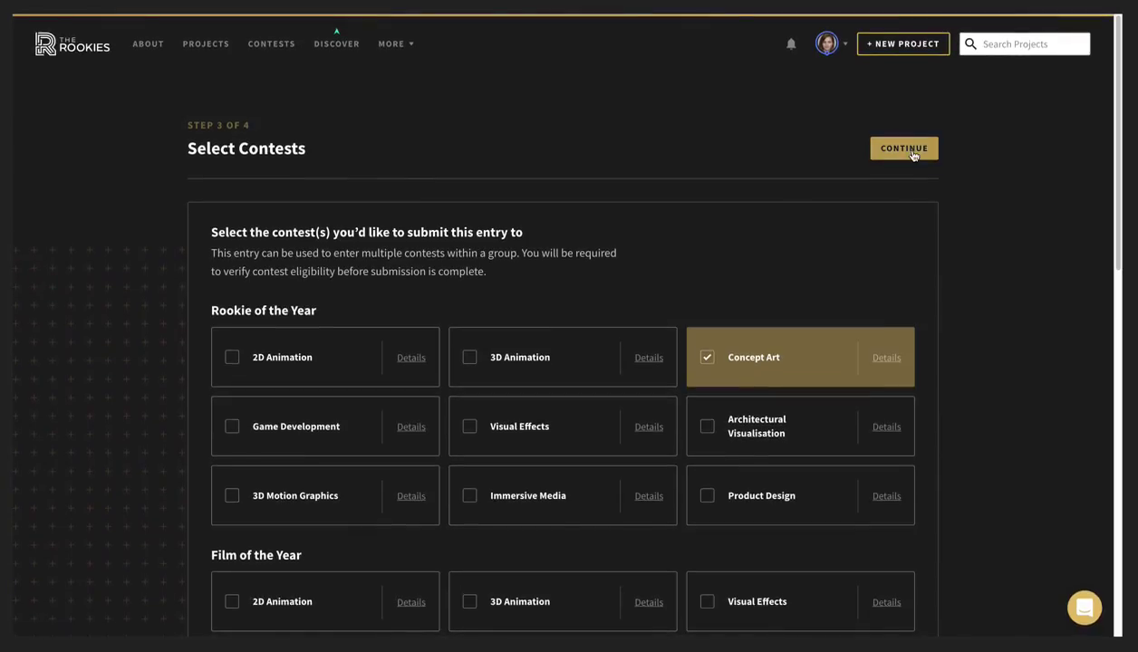
# Continue to the eligibility verification, confirm qualification for the selected contest, and update the entry
pyautogui.click(906, 149)
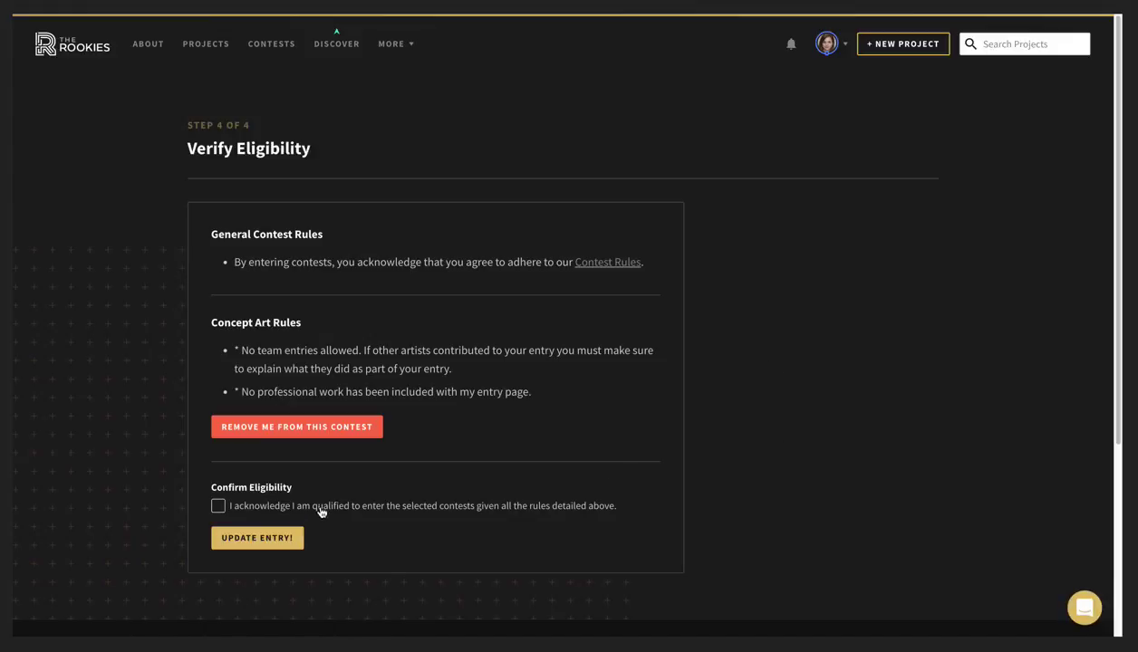
pyautogui.click(218, 506)
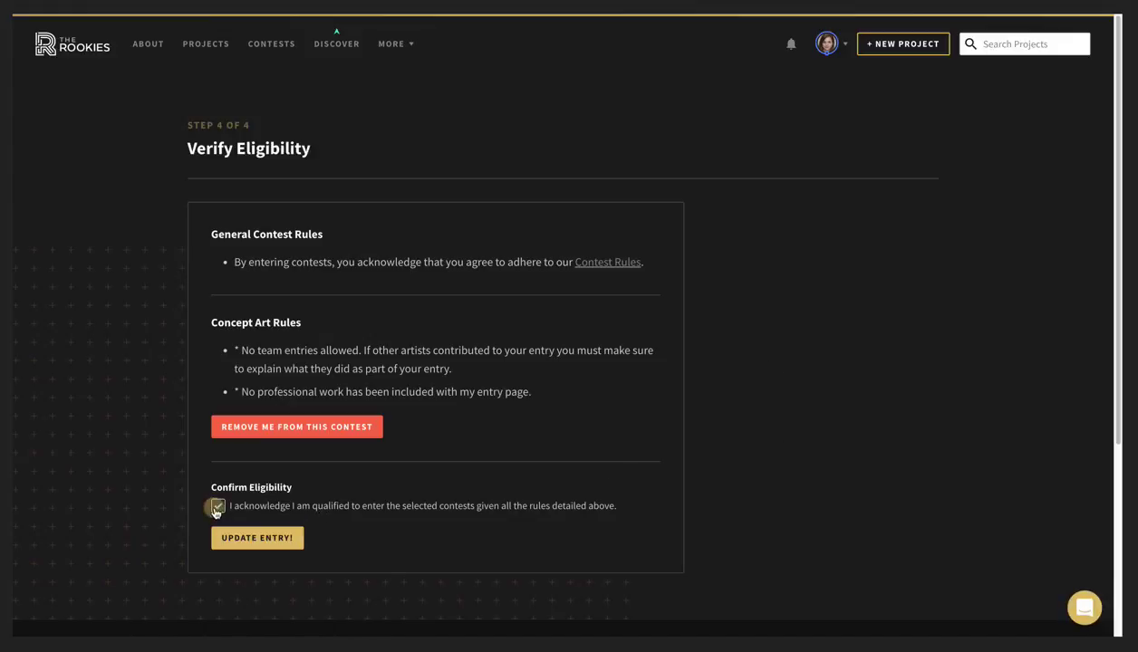
pyautogui.click(268, 540)
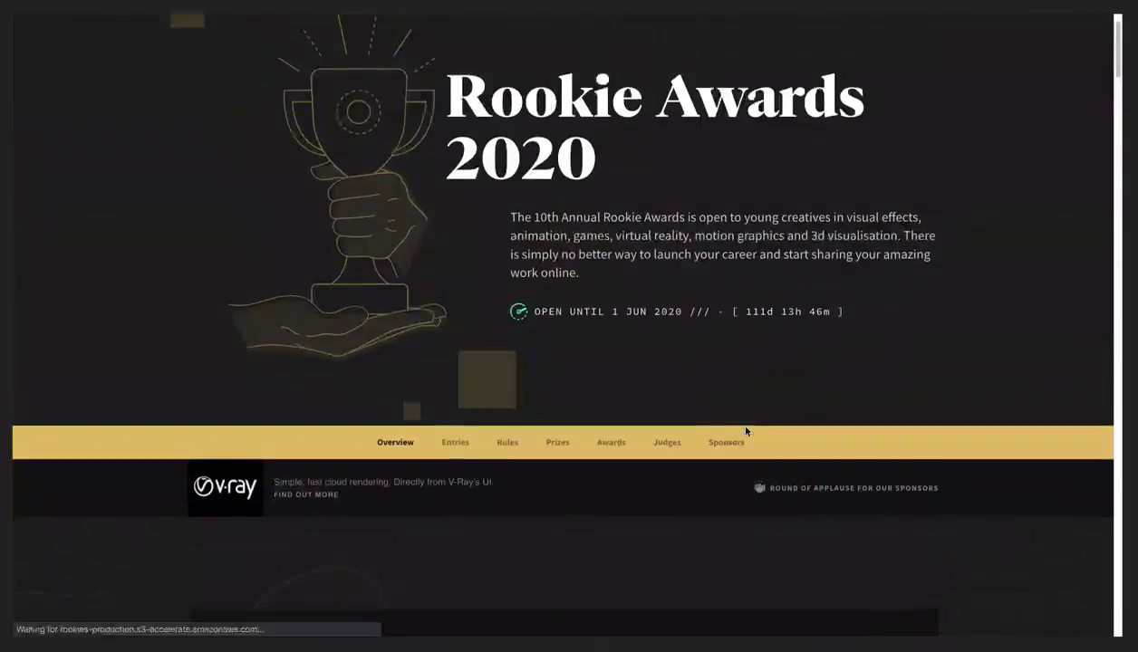
# Look at all entries of the Rookie Awards 2020 contest and return to the contest overview
pyautogui.click(456, 442)
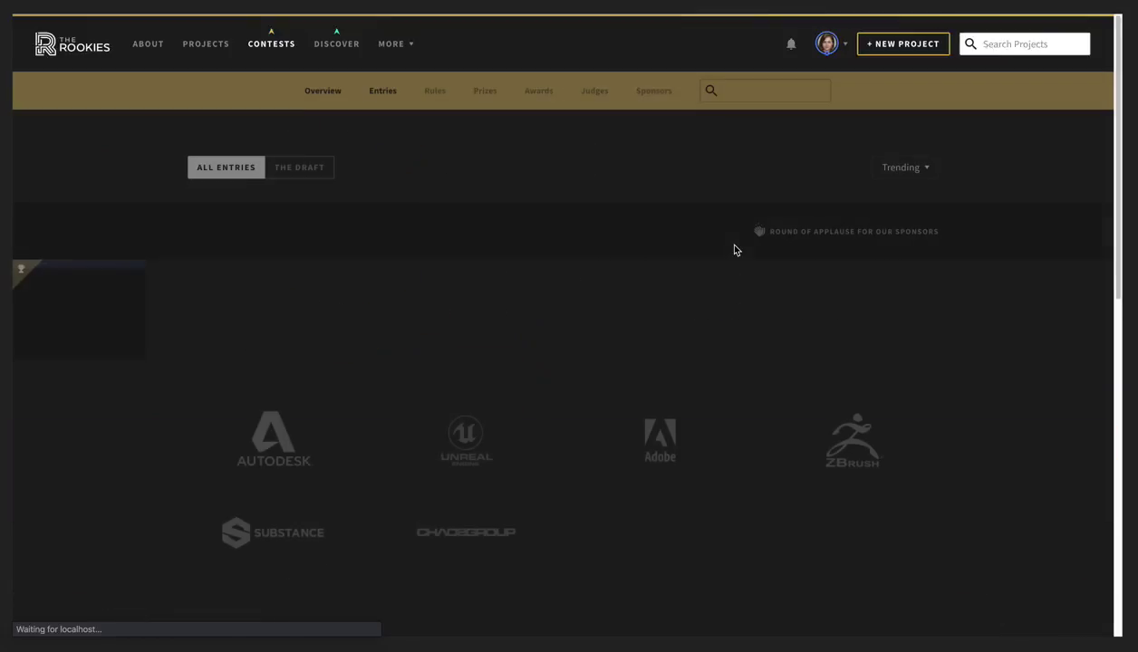
pyautogui.moveTo(116, 316)
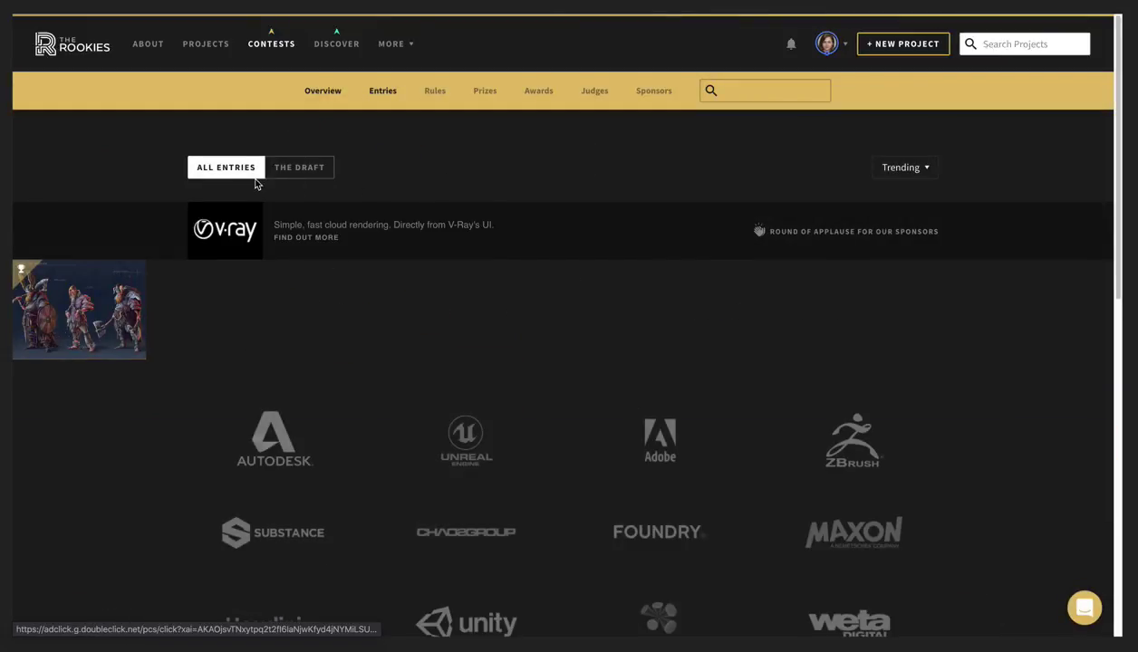
pyautogui.click(335, 94)
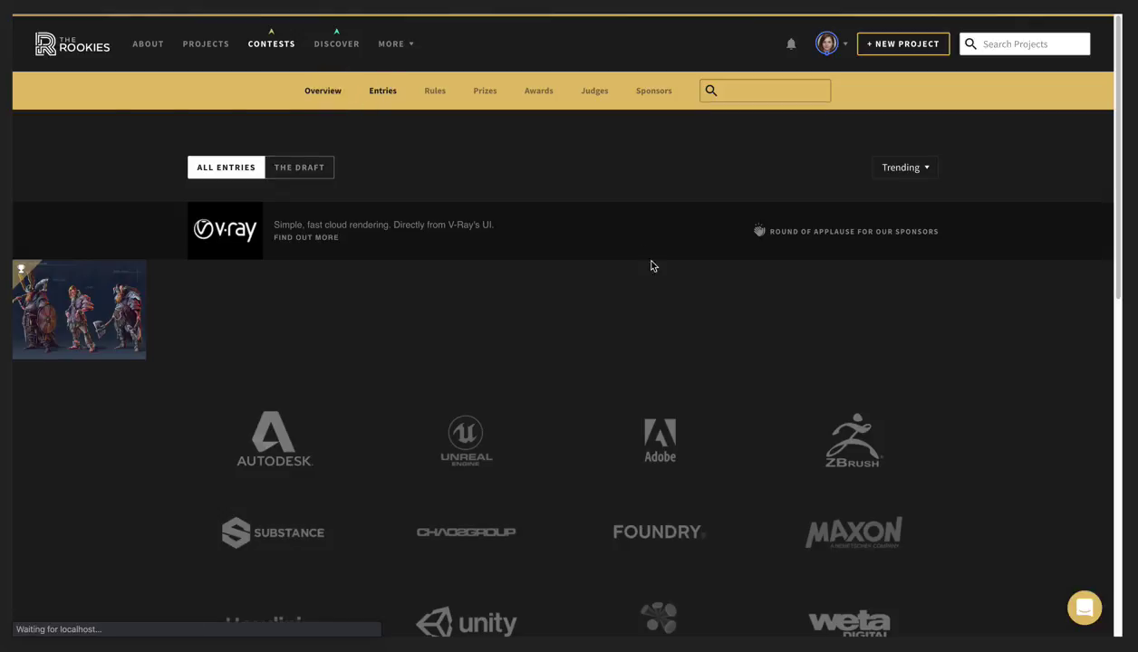
pyautogui.scroll(-1, 740, 322)
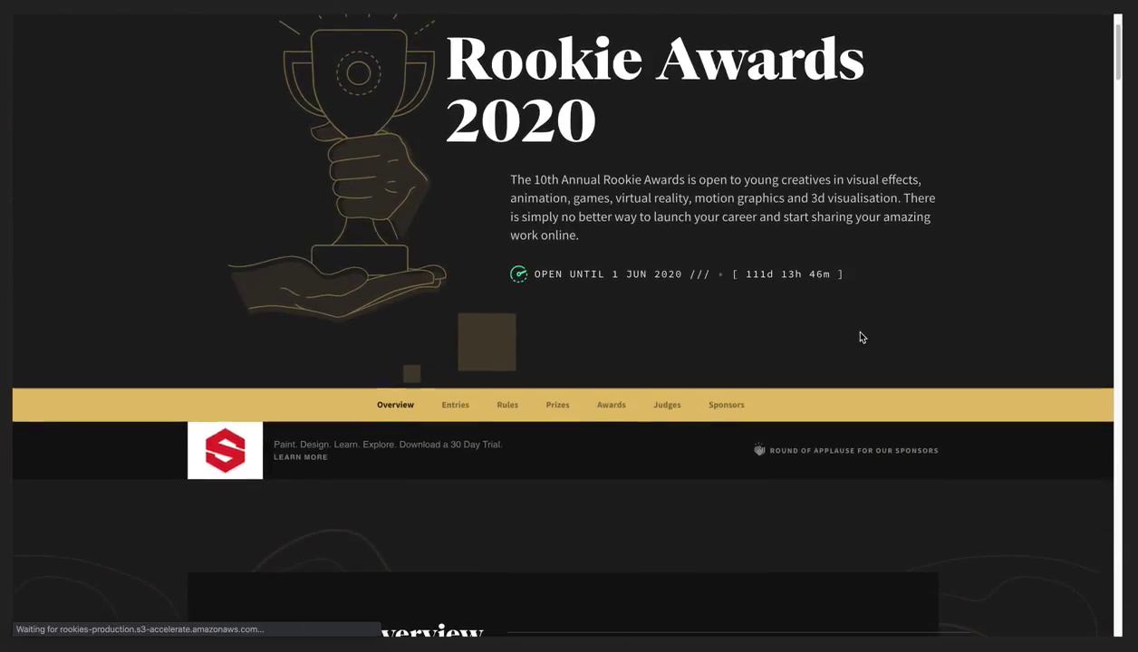
pyautogui.scroll(-9, 893, 518)
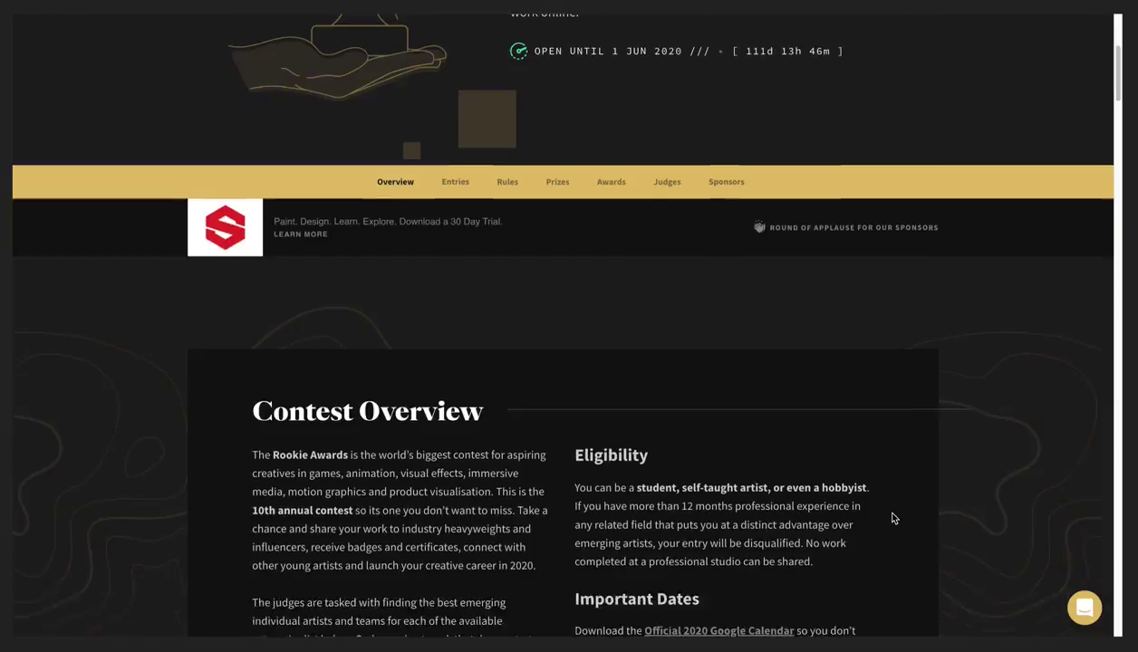
# Examine the contest overview's entry instructions, tips, Rookie of the Year categories, support chat and Discord options, and important dates
pyautogui.scroll(-2, 893, 519)
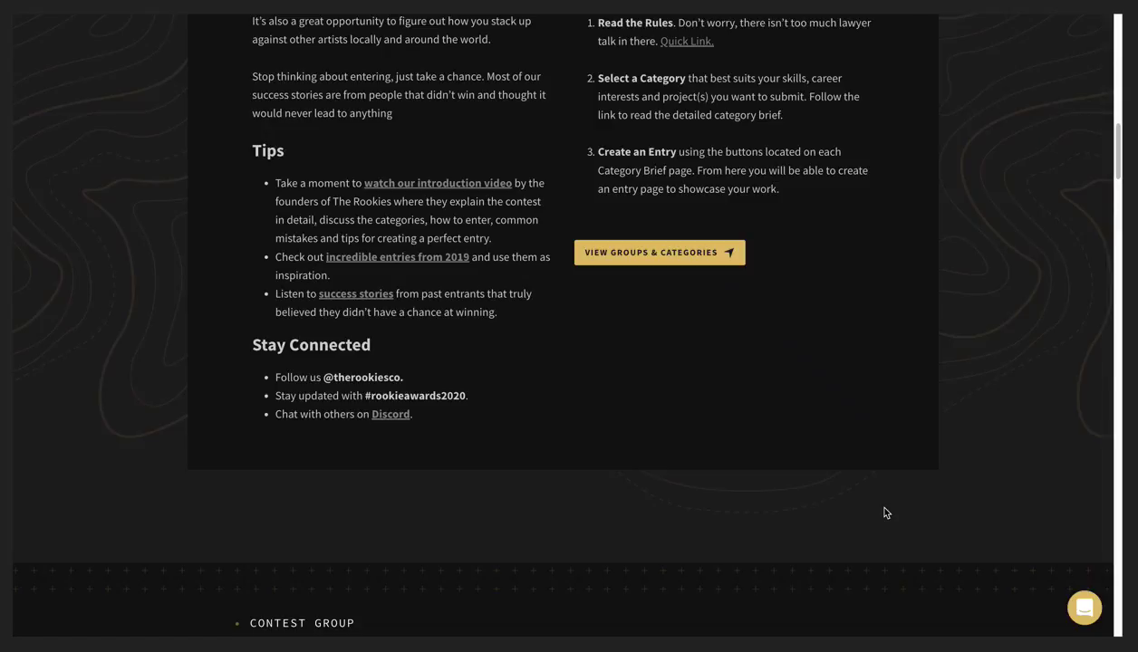
pyautogui.scroll(-6, 886, 512)
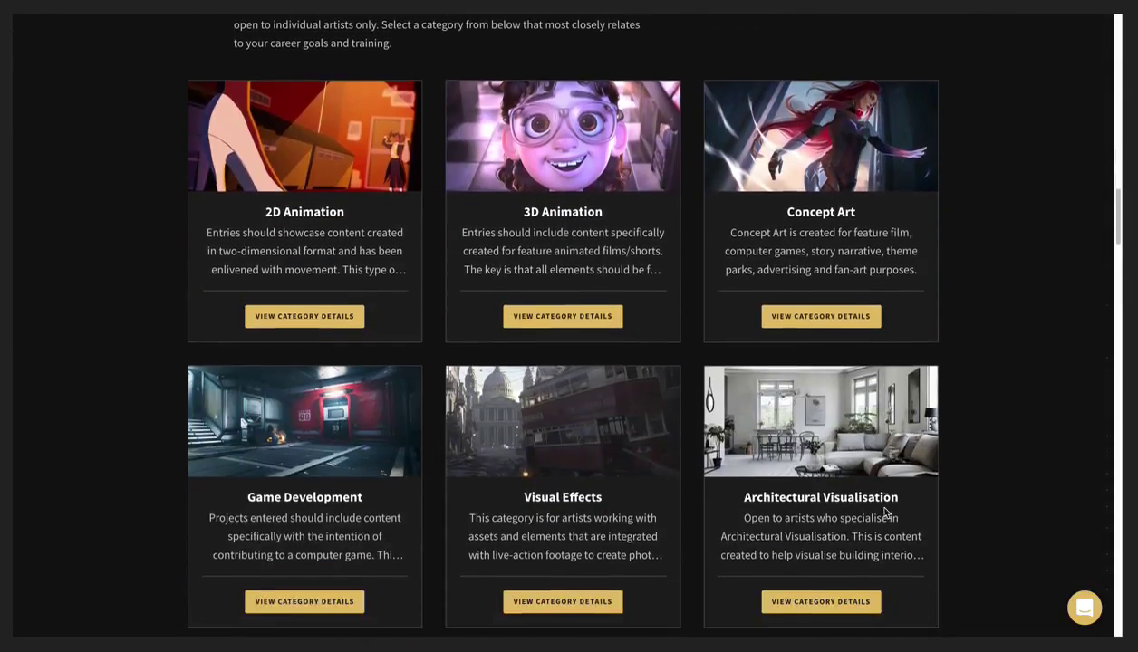
pyautogui.scroll(-2, 885, 512)
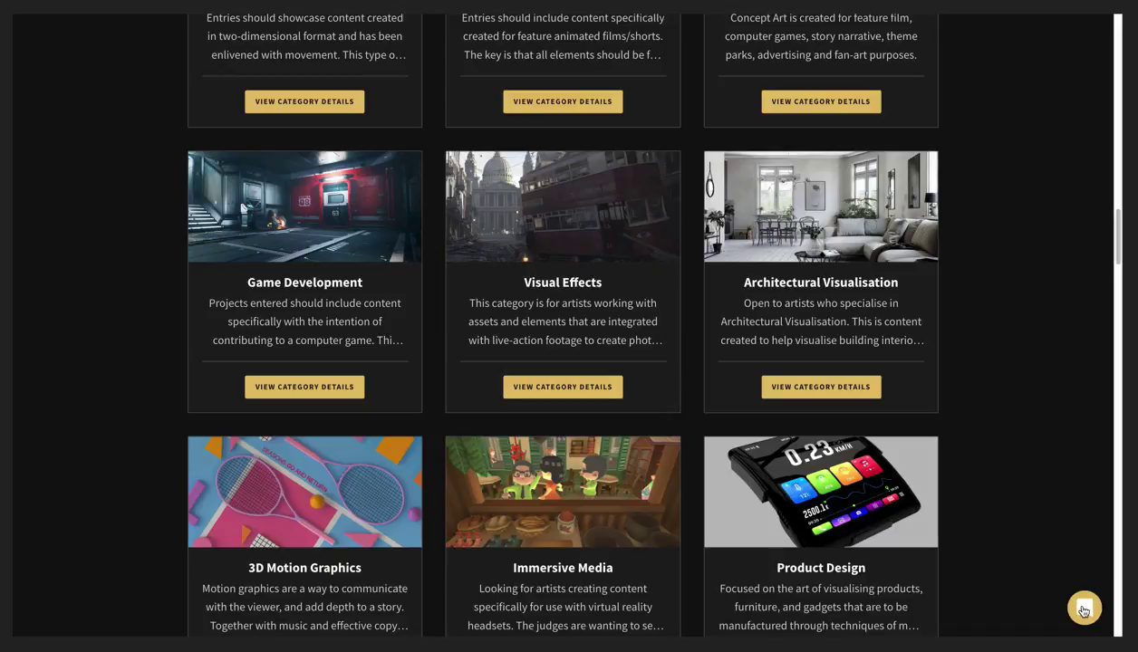
pyautogui.scroll(8, 823, 424)
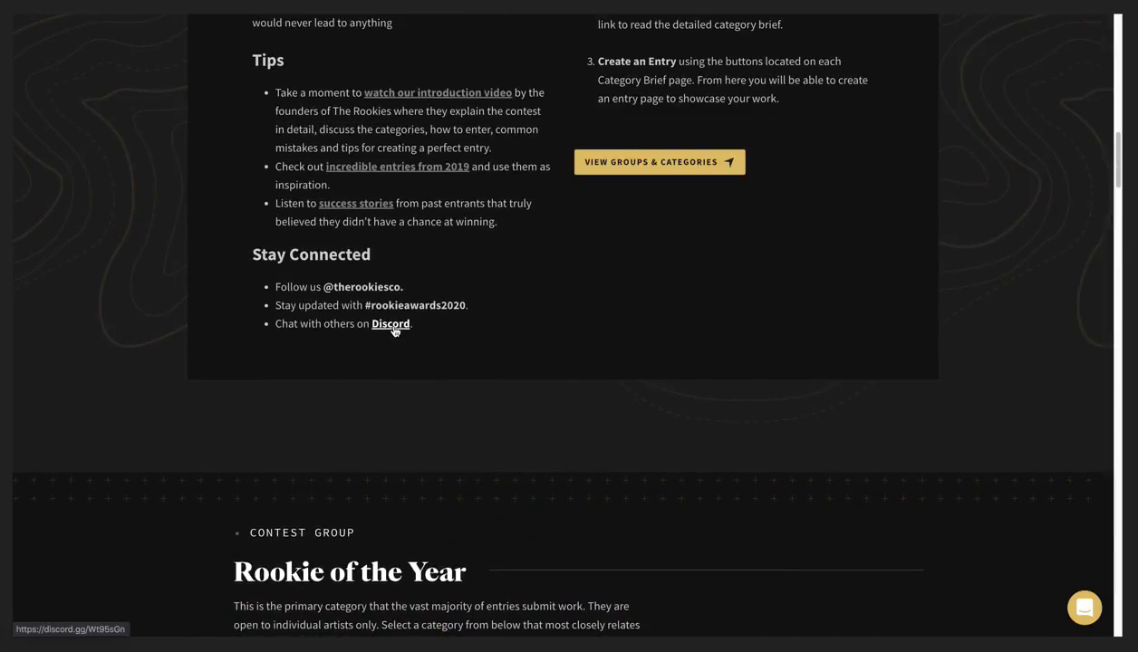
pyautogui.scroll(3, 852, 362)
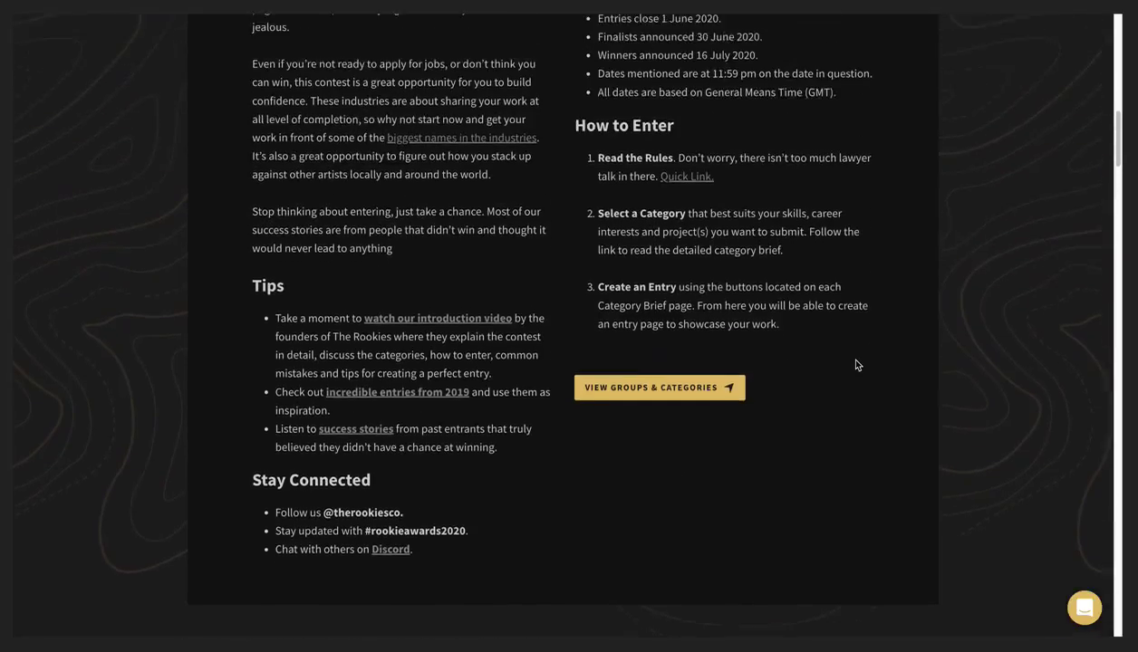
pyautogui.scroll(4, 859, 381)
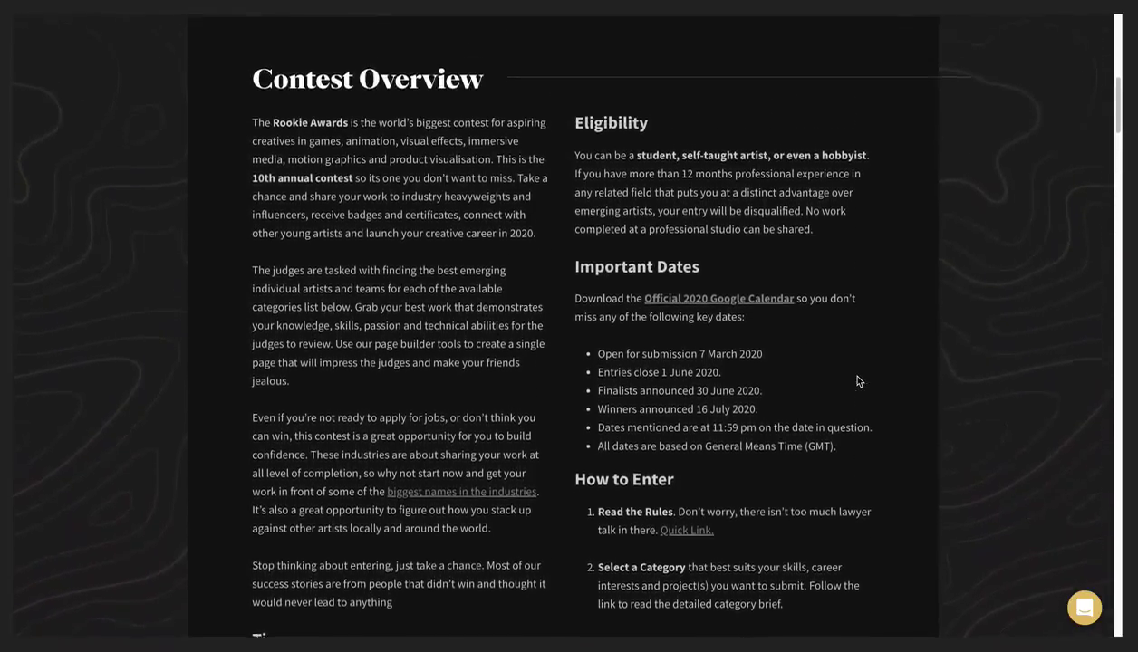
pyautogui.scroll(5, 859, 382)
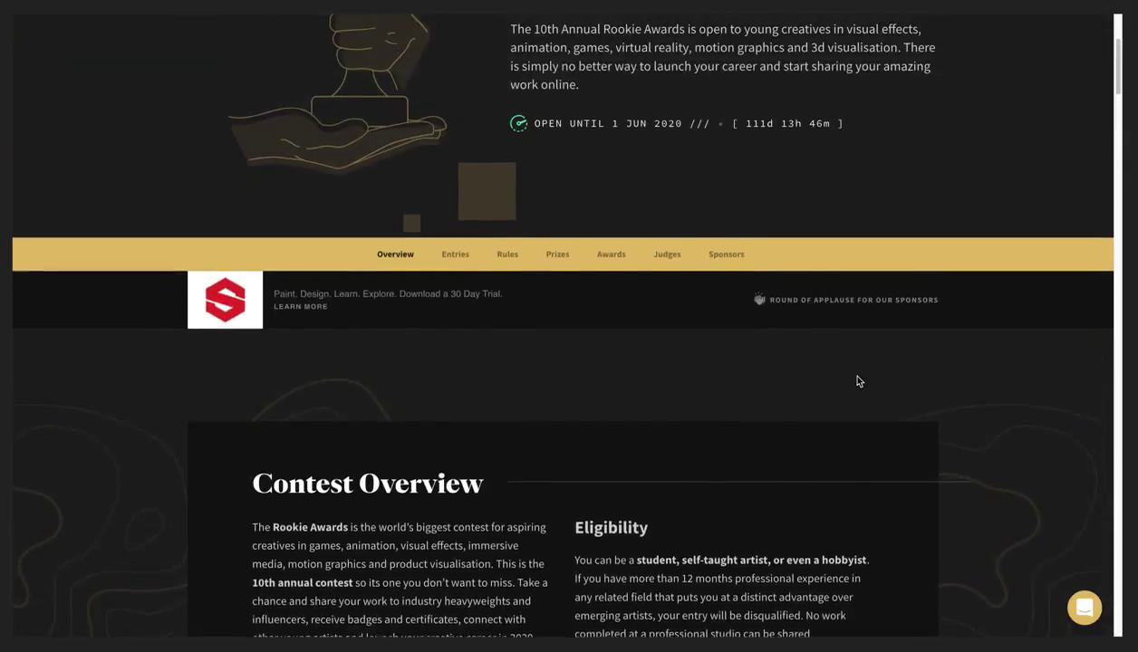
pyautogui.scroll(2, 859, 372)
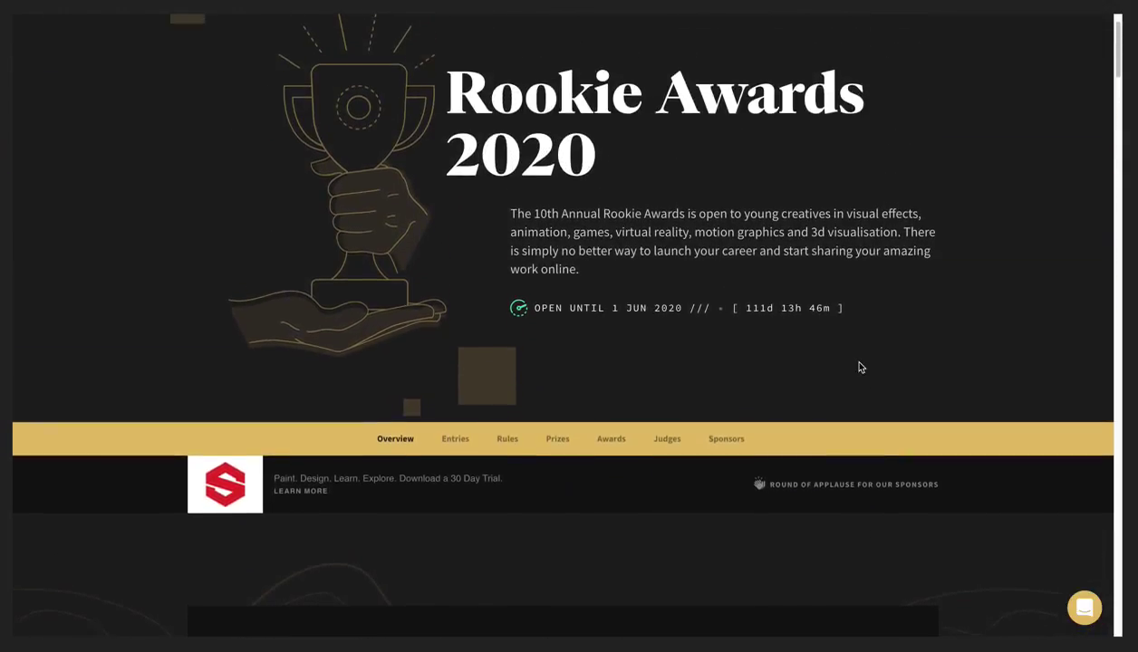